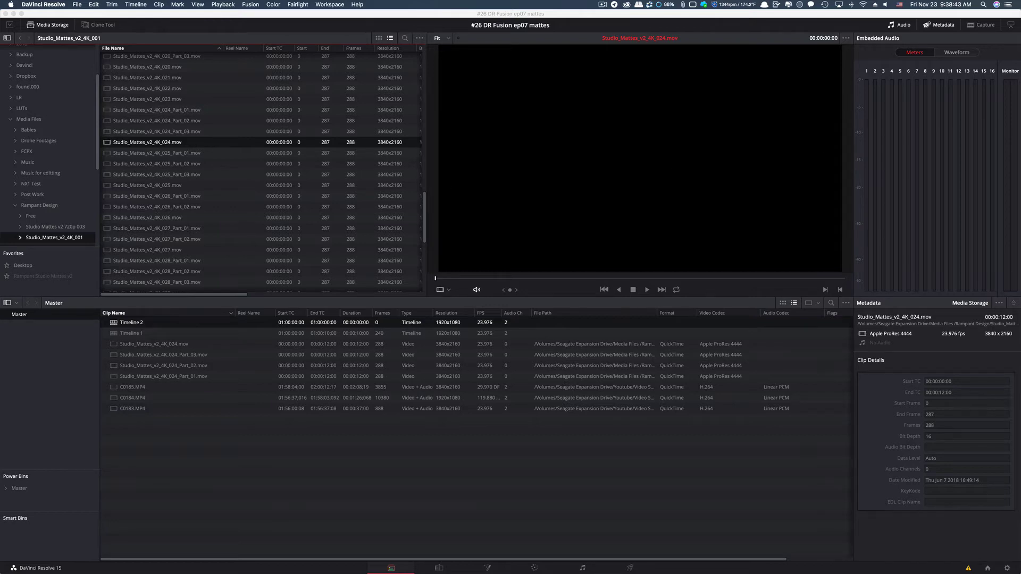
Switch to Chrome and look through the free effects offered on the Rampant download page.
{"action": "left_click_drag", "start_coordinate": [1020, 59], "coordinate": [384, 89]}
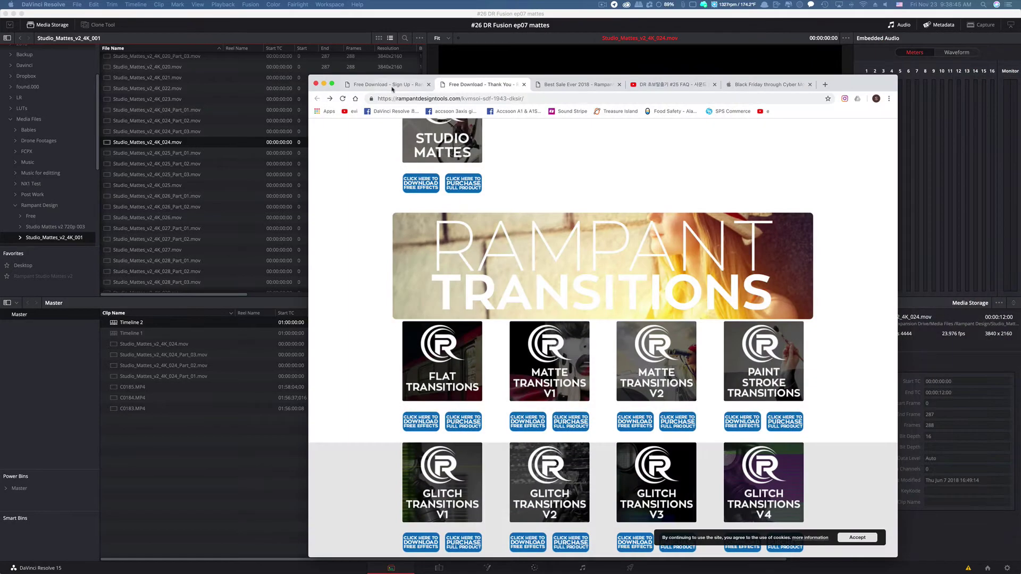
{"action": "left_click", "coordinate": [384, 86]}
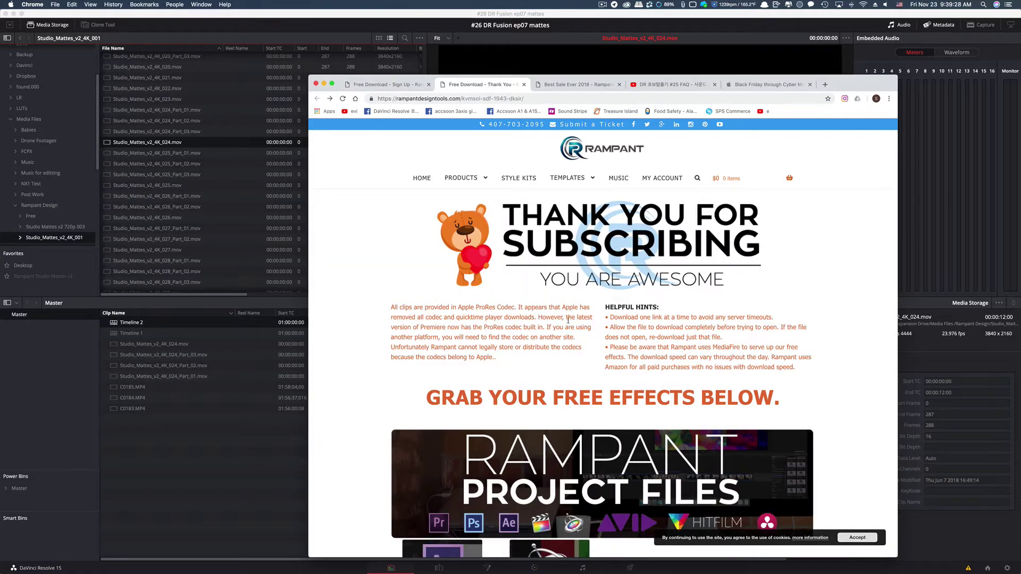
{"action": "scroll", "coordinate": [563, 353], "scroll_direction": "down", "scroll_amount": 5}
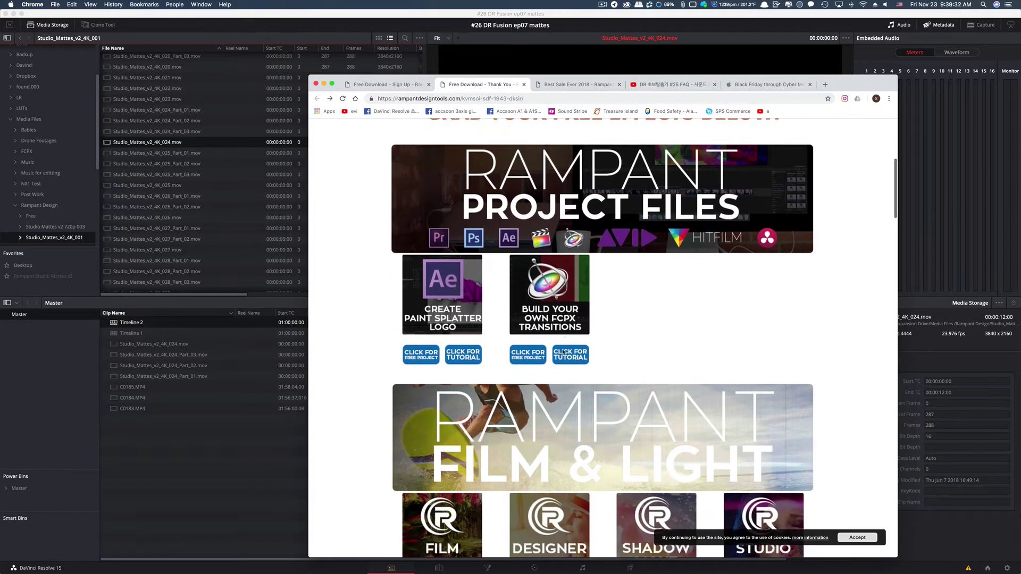
{"action": "scroll", "coordinate": [563, 349], "scroll_direction": "down", "scroll_amount": 4}
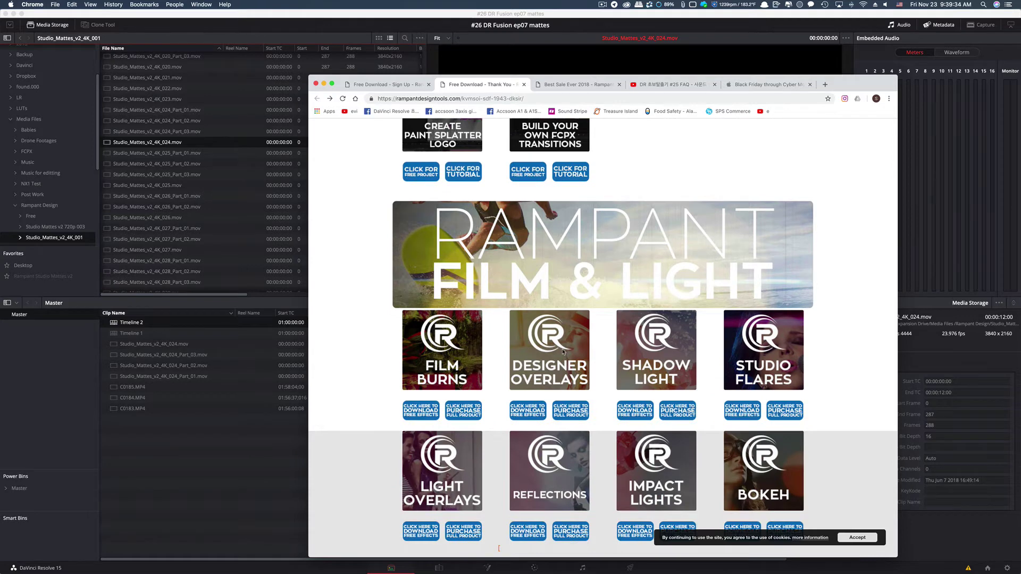
{"action": "scroll", "coordinate": [563, 352], "scroll_direction": "down", "scroll_amount": 3}
{"action": "scroll", "coordinate": [563, 352], "scroll_direction": "down", "scroll_amount": 10}
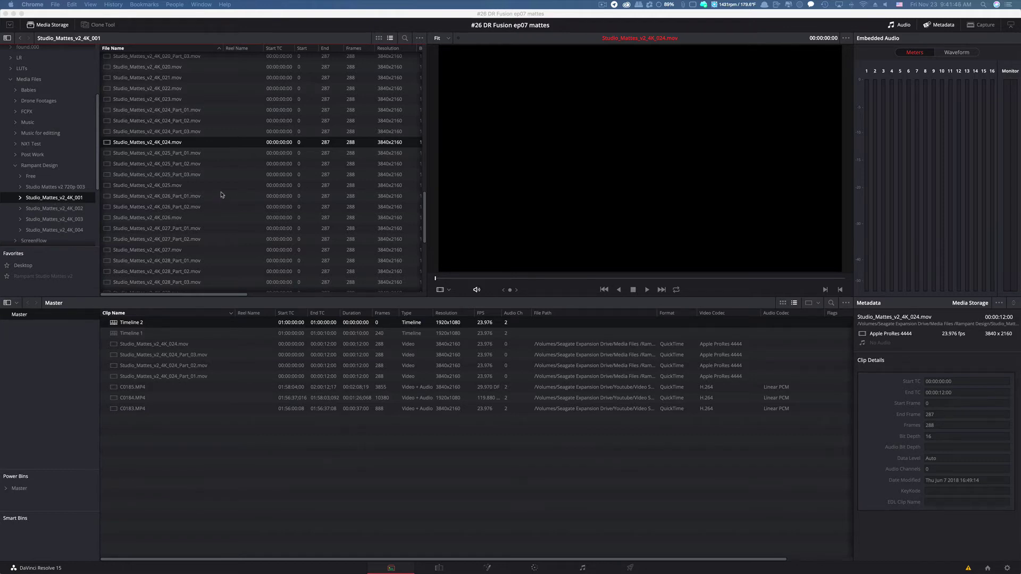
Switch back to DaVinci Resolve, look through the Studio_Mattes_v2_4K_001 files, and play Studio_Mattes_v2_4K_024.mov from its start.
{"action": "scroll", "coordinate": [221, 195], "scroll_direction": "up", "scroll_amount": 15}
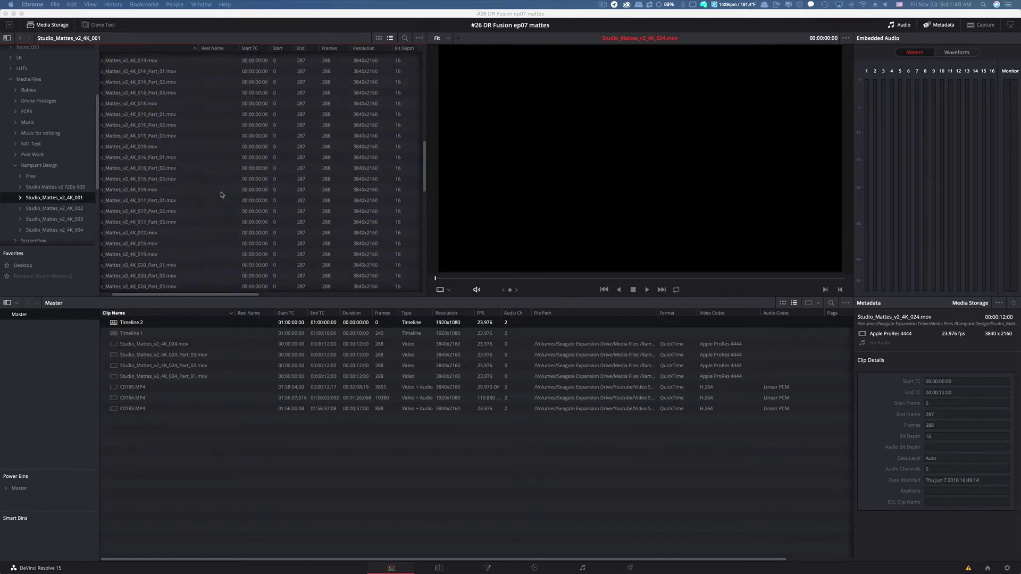
{"action": "scroll", "coordinate": [222, 195], "scroll_direction": "down", "scroll_amount": 5}
{"action": "scroll", "coordinate": [222, 195], "scroll_direction": "left", "scroll_amount": 2}
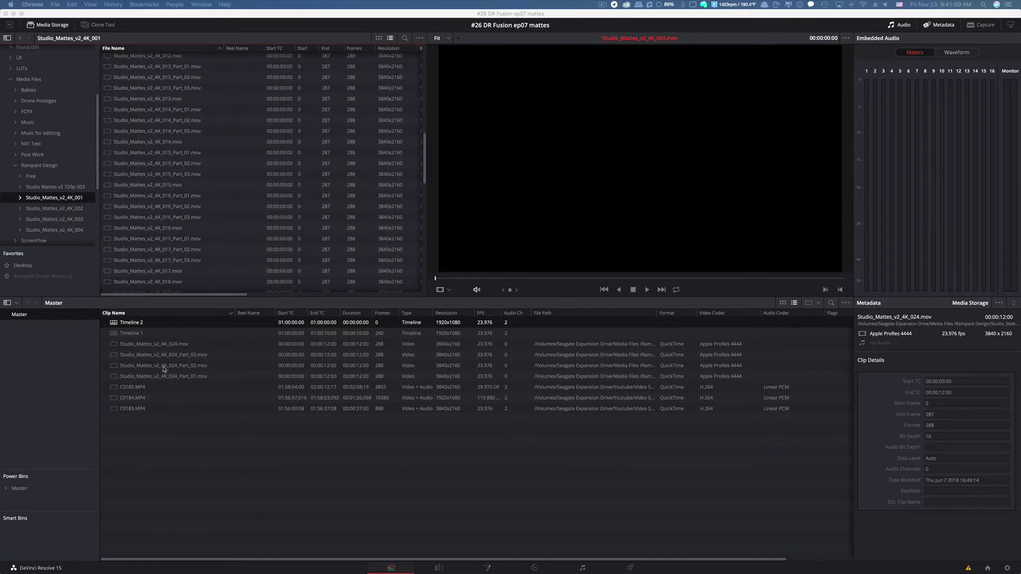
{"action": "left_click", "coordinate": [160, 345]}
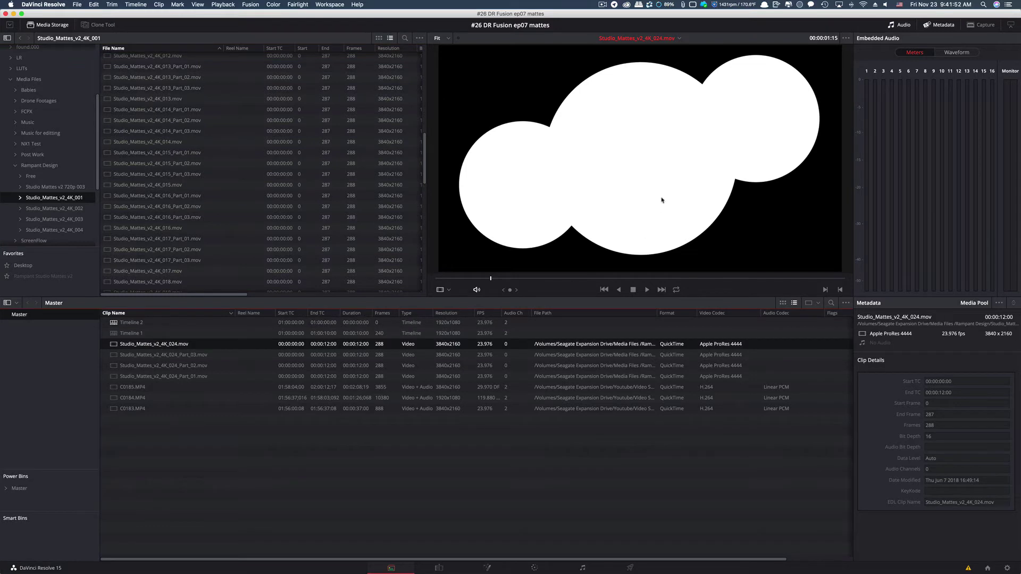
{"action": "left_click", "coordinate": [439, 281]}
{"action": "left_click", "coordinate": [647, 291]}
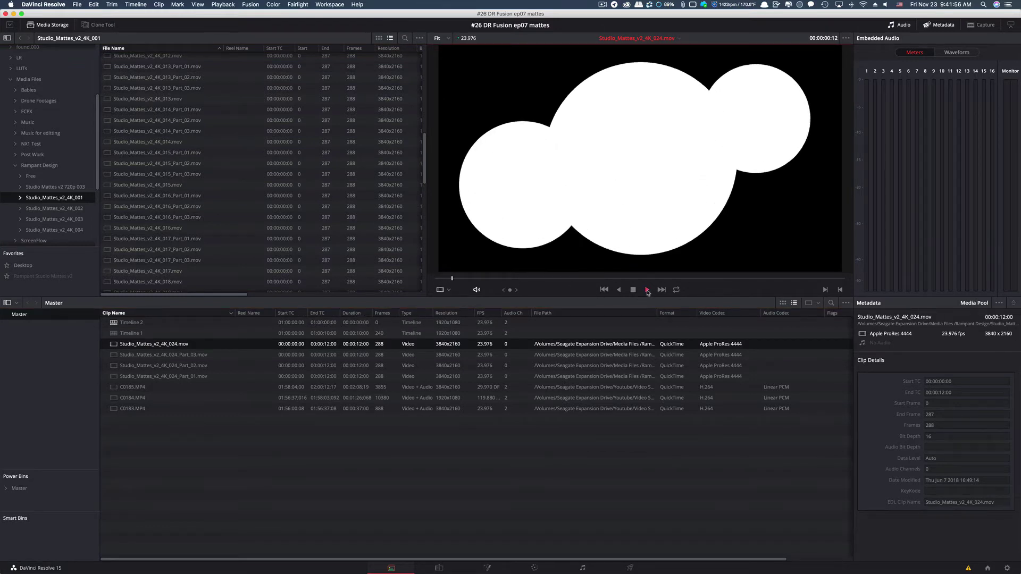
{"action": "key", "text": "space"}
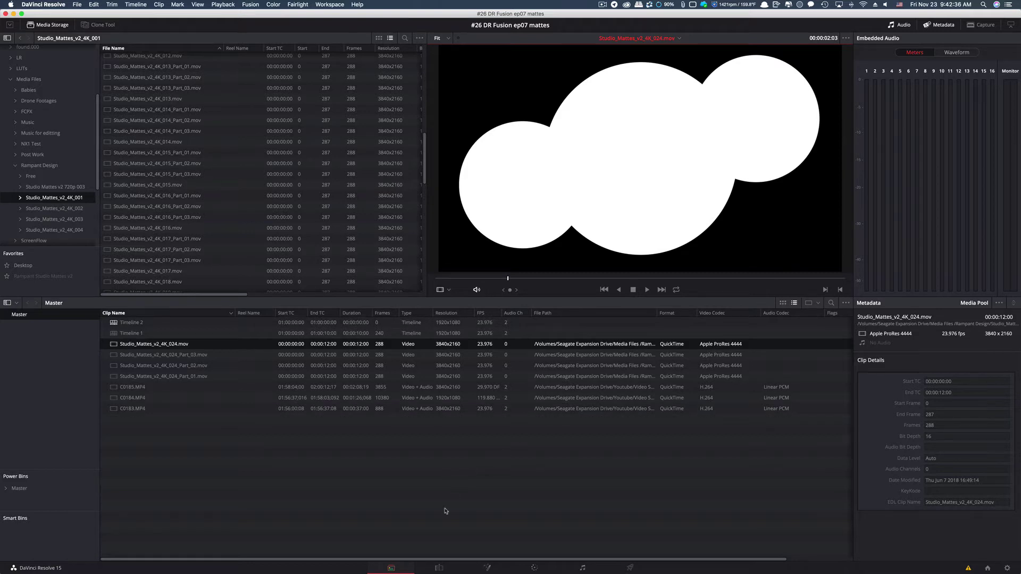
On the Edit page, search the effects for "fusi" and place a Fusion Composition at the start of the Video 1 track.
{"action": "left_click", "coordinate": [439, 568]}
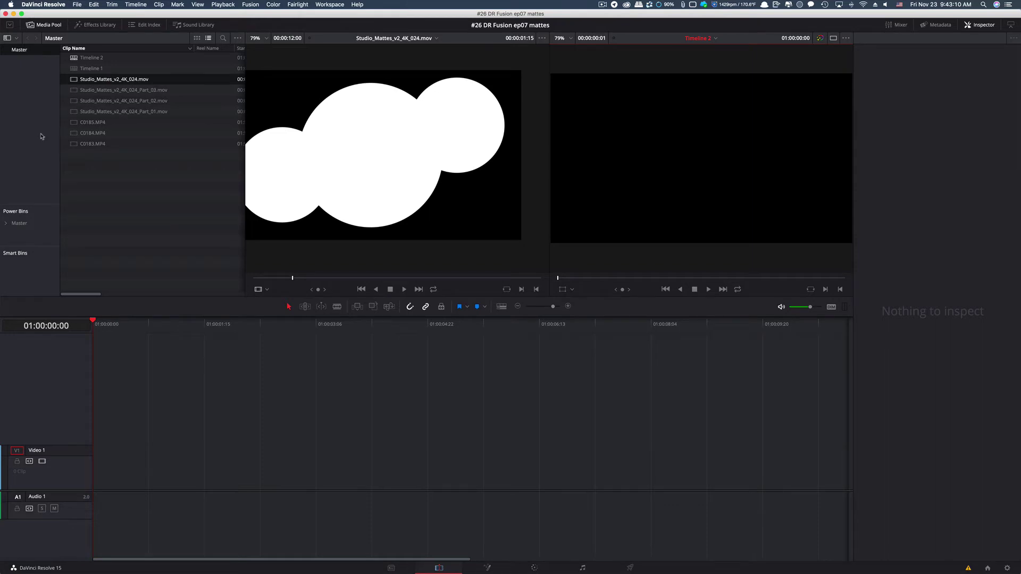
{"action": "left_click", "coordinate": [97, 26]}
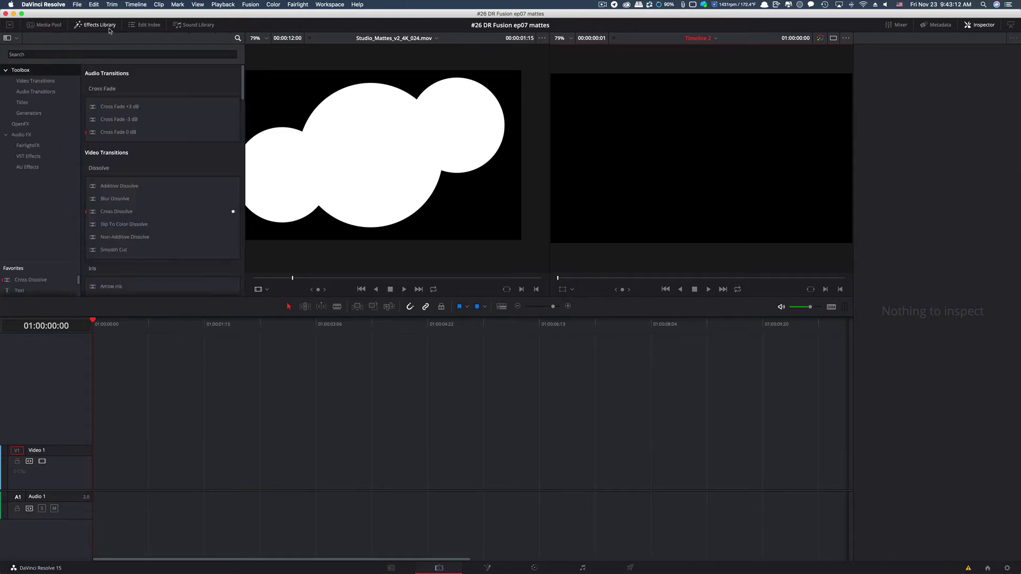
{"action": "left_click", "coordinate": [238, 40]}
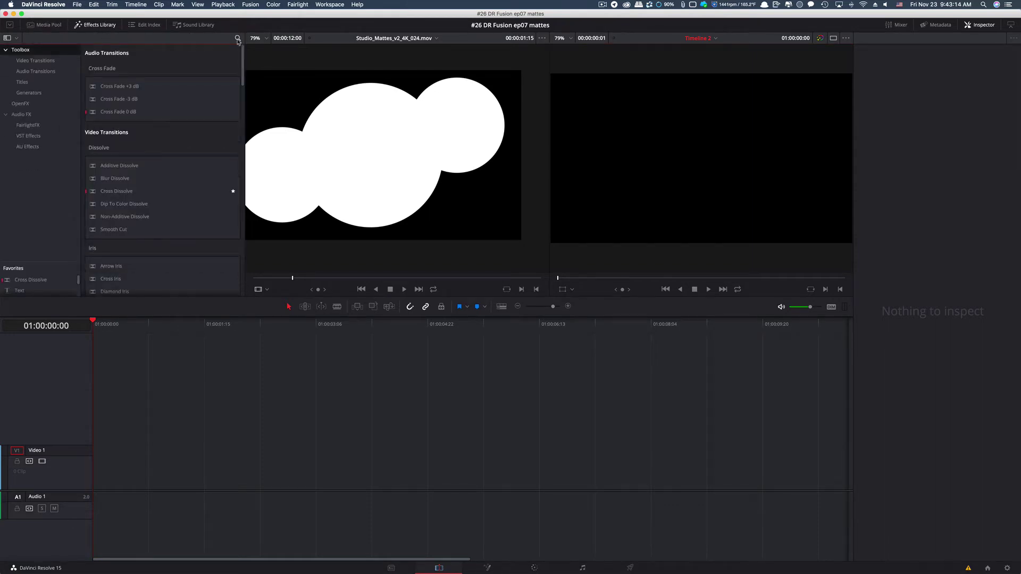
{"action": "left_click", "coordinate": [238, 40]}
{"action": "type", "text": "fusi"}
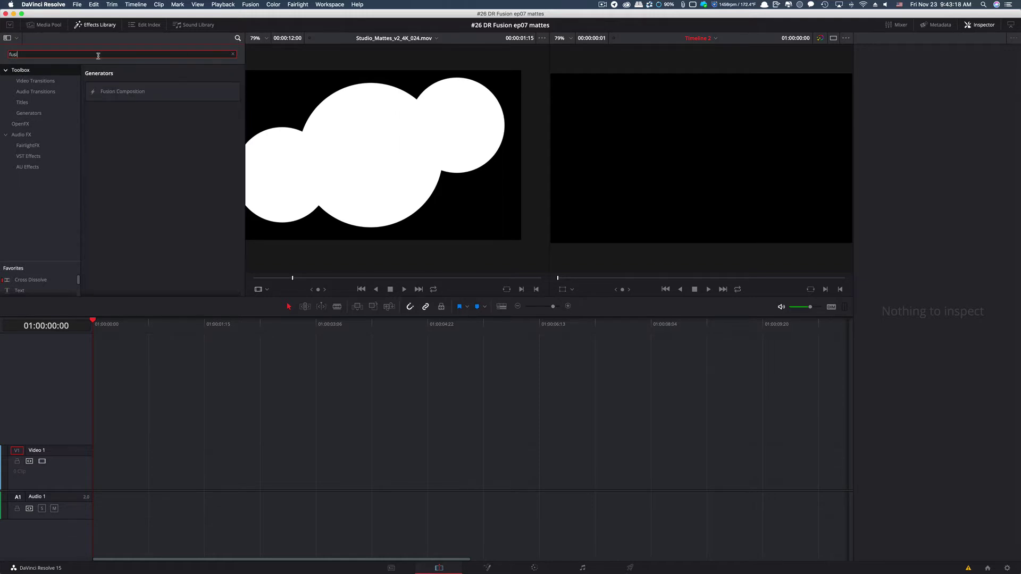
{"action": "left_click", "coordinate": [37, 93]}
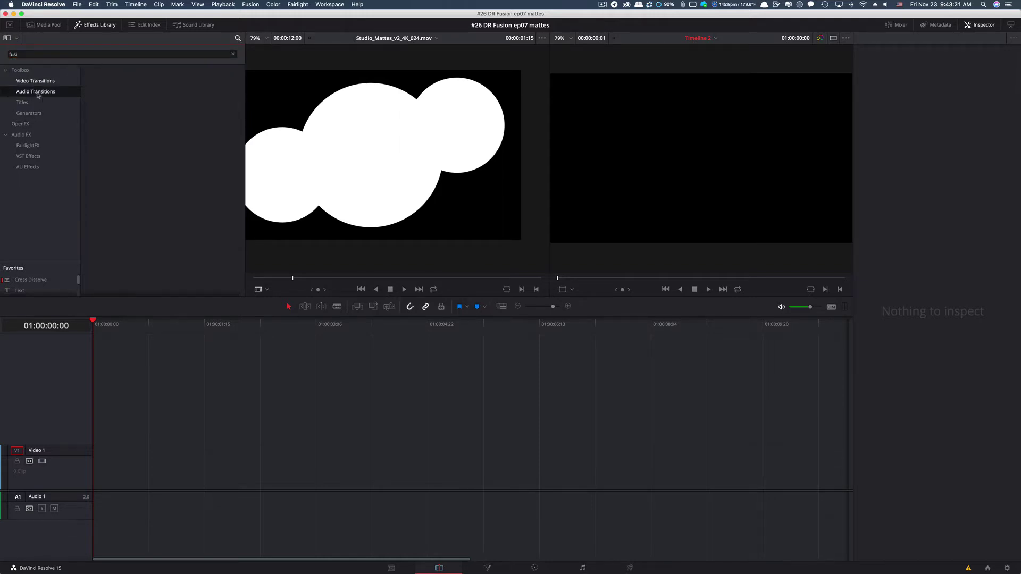
{"action": "left_click", "coordinate": [20, 70]}
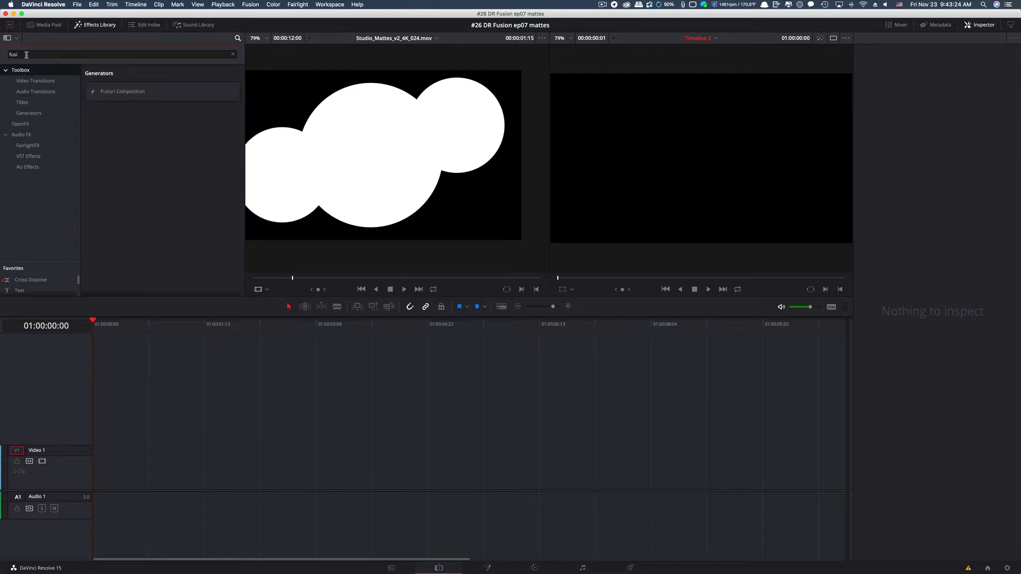
{"action": "left_click_drag", "start_coordinate": [120, 96], "coordinate": [237, 462]}
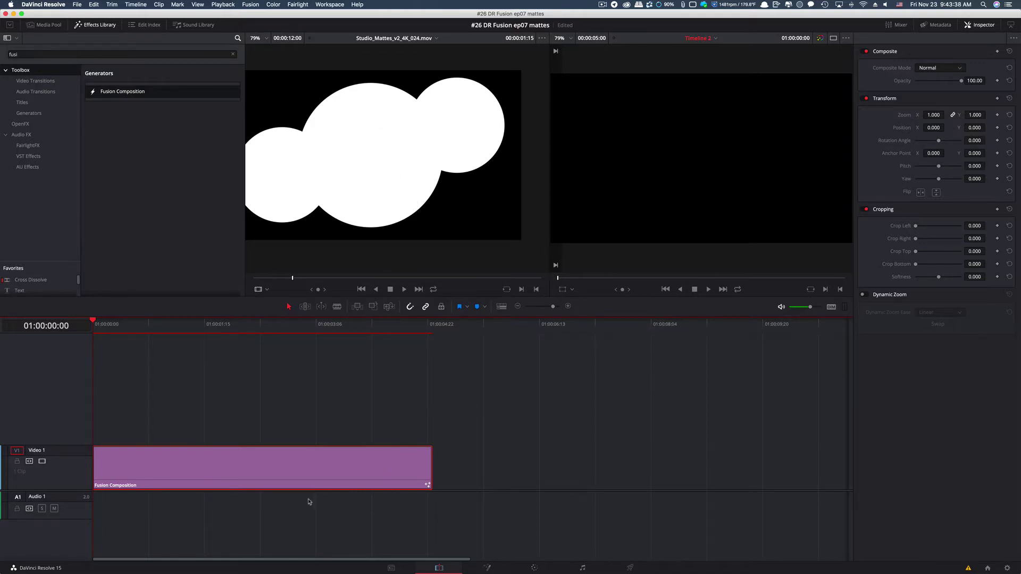
Extend the Fusion Composition clip on Video 1 to a duration of 10 seconds.
{"action": "left_click_drag", "start_coordinate": [435, 464], "coordinate": [159, 483]}
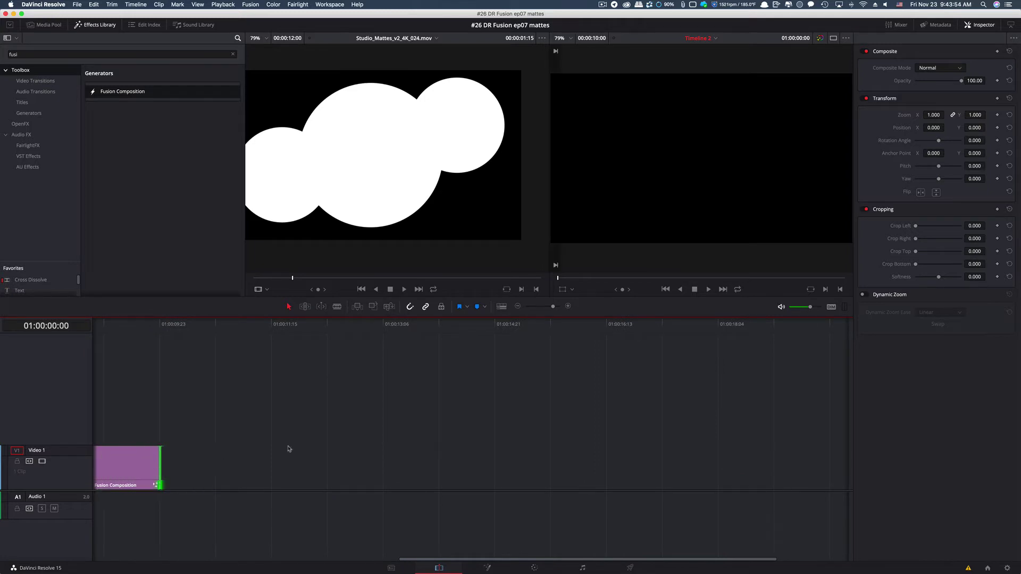
{"action": "key", "text": "shift+z"}
{"action": "left_click", "coordinate": [183, 465]}
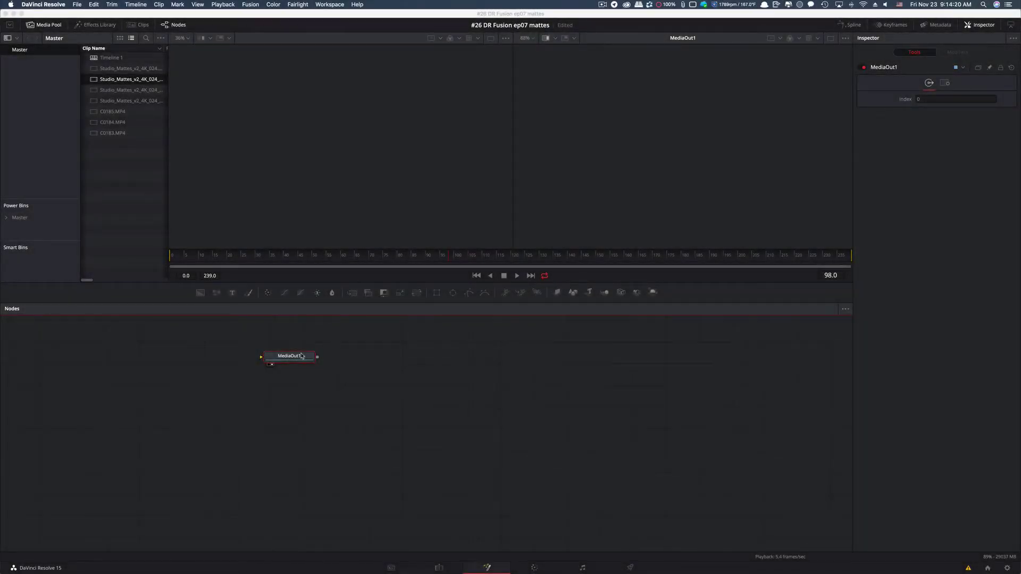
On the Fusion page, move MediaOut1 well to the right, add C0183.MP4 as a source node, and show it in the first viewer.
{"action": "left_click_drag", "start_coordinate": [291, 359], "coordinate": [743, 359]}
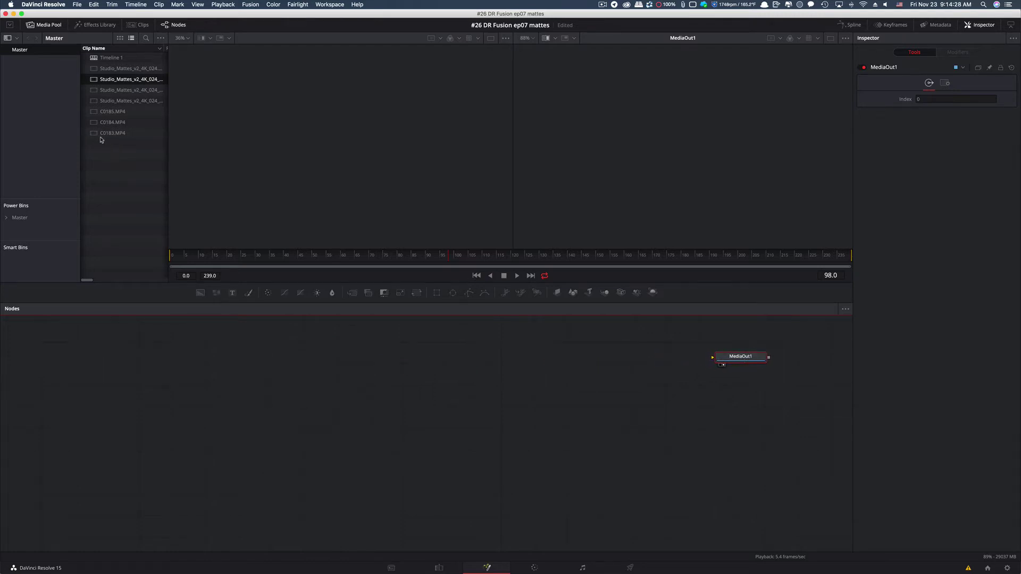
{"action": "left_click_drag", "start_coordinate": [93, 136], "coordinate": [104, 364]}
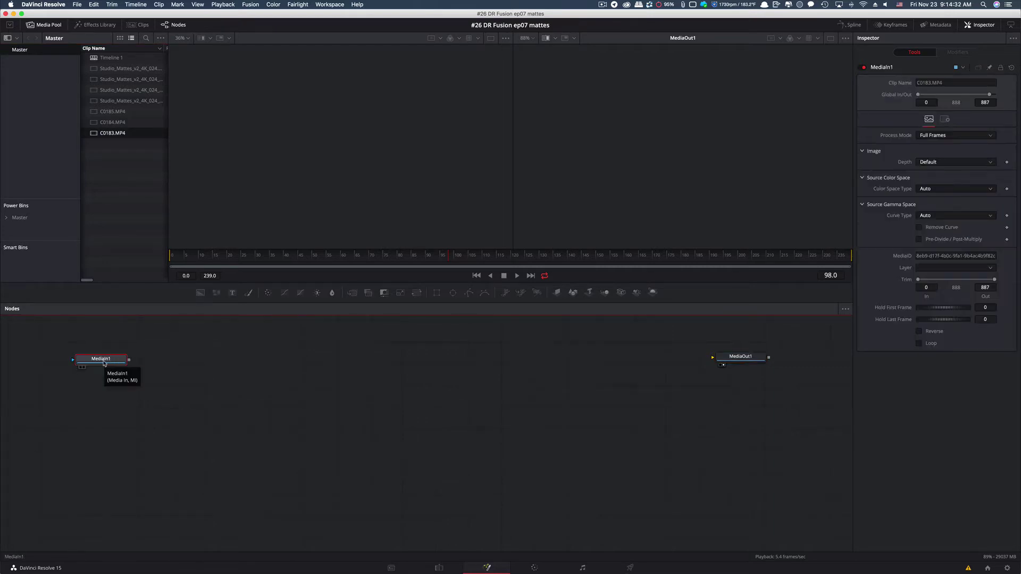
{"action": "key", "text": "1"}
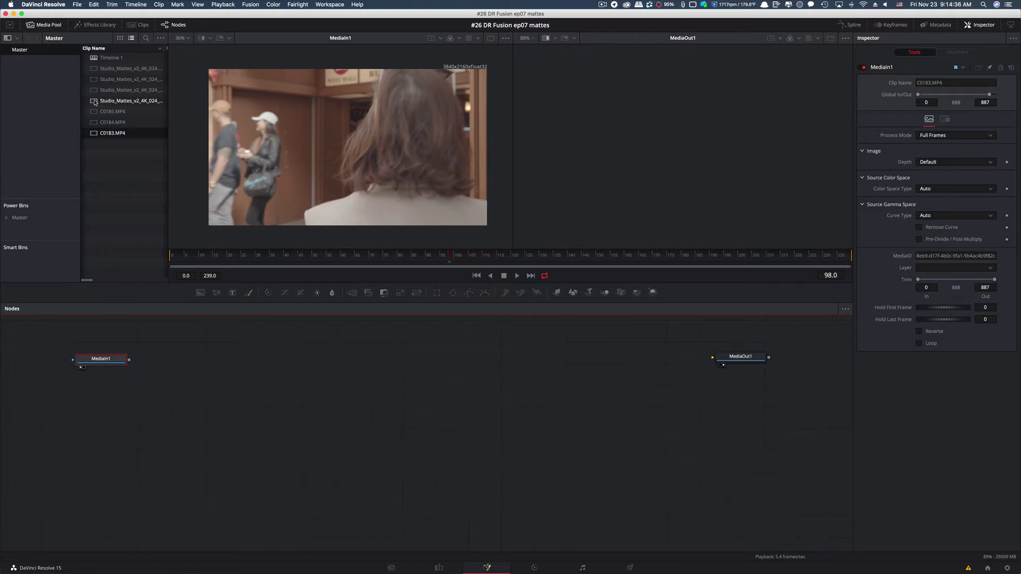
Add Studio_Mattes_v2_4K_024_Part_03.mov as a node beneath MediaIn1 and show it in the second viewer.
{"action": "left_click_drag", "start_coordinate": [96, 82], "coordinate": [140, 397]}
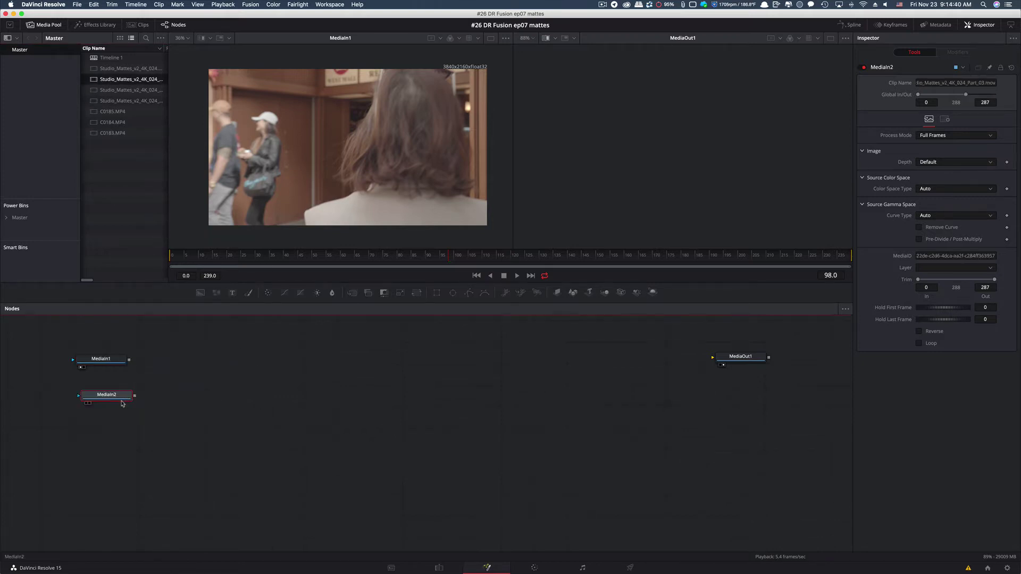
{"action": "key", "text": "2"}
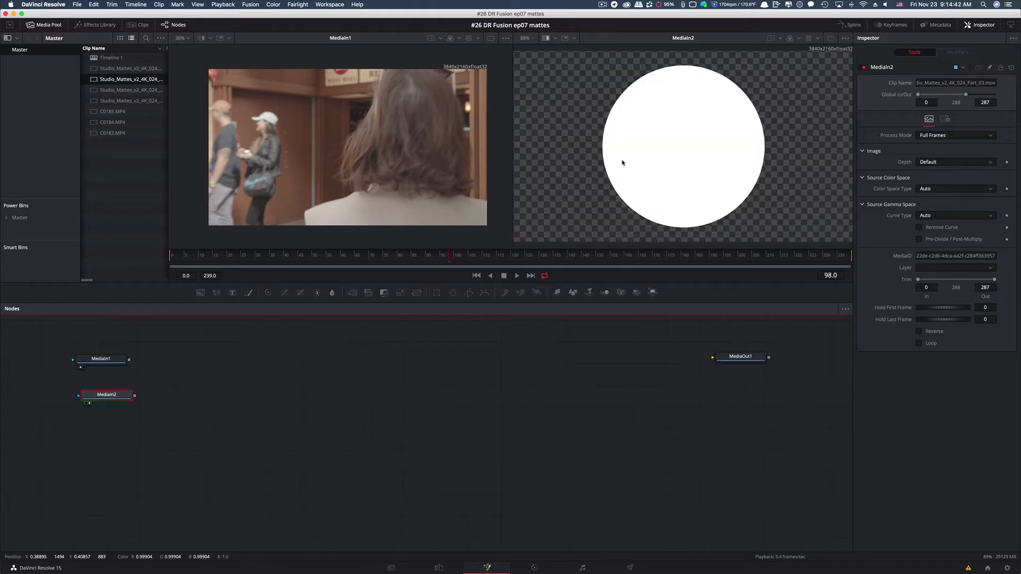
{"action": "left_click_drag", "start_coordinate": [110, 396], "coordinate": [106, 395]}
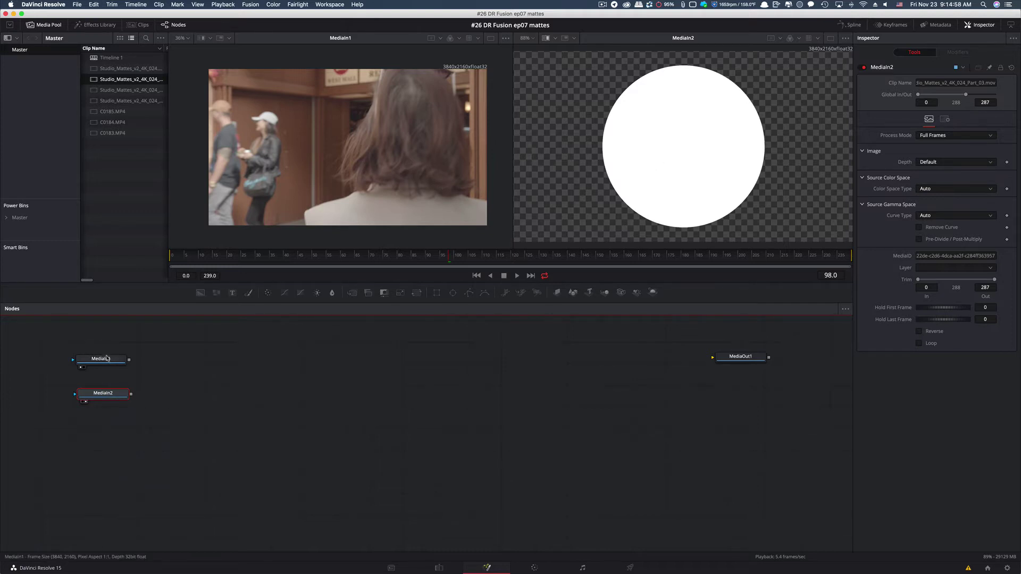
Rename the MediaIn2 node as Rampant_matte_pt3 and align it under MediaIn1.
{"action": "mouse_move", "coordinate": [106, 394]}
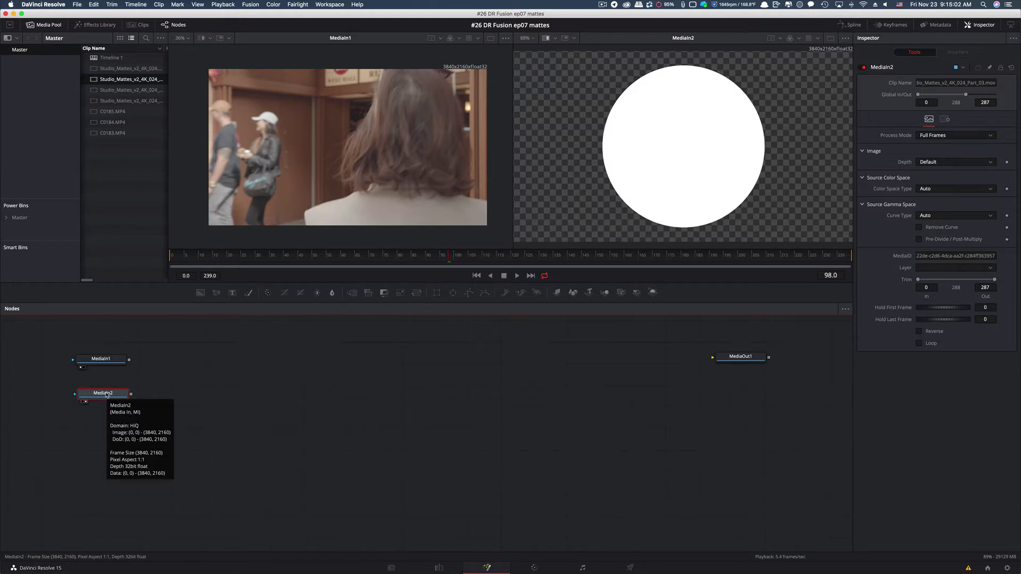
{"action": "key", "text": "F2"}
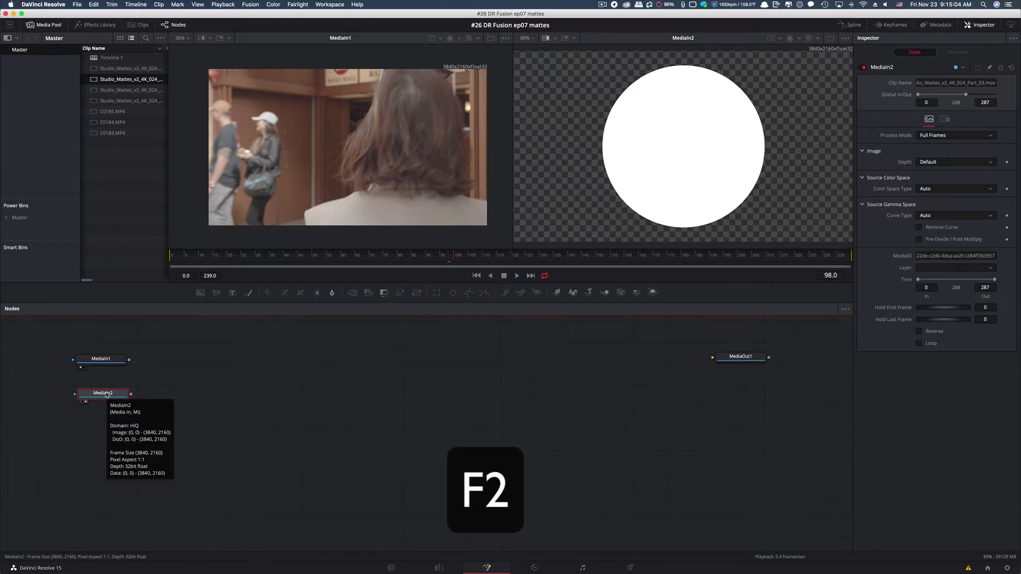
{"action": "type", "text": "Ram"}
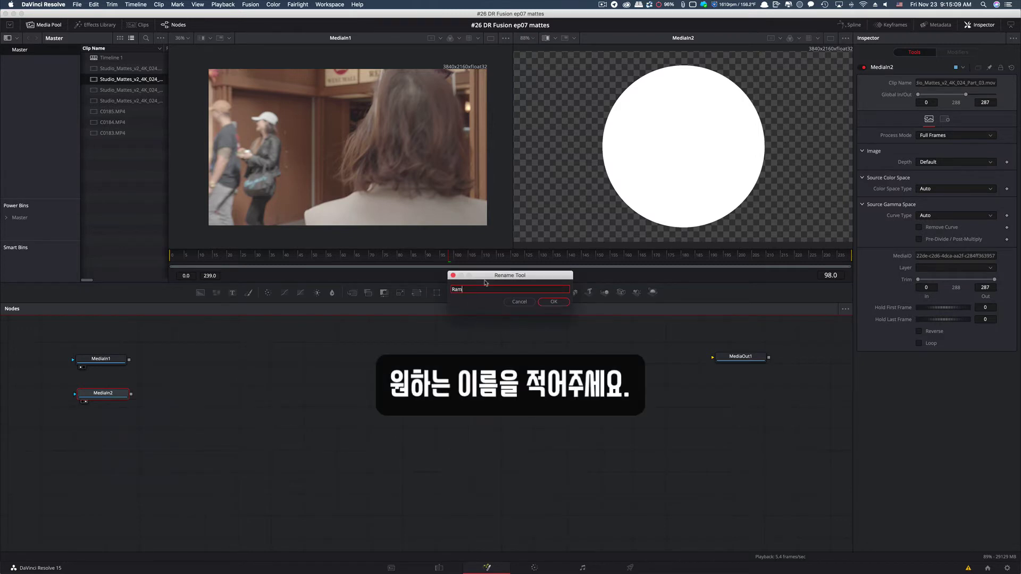
{"action": "type", "text": "pant_matte_pt3"}
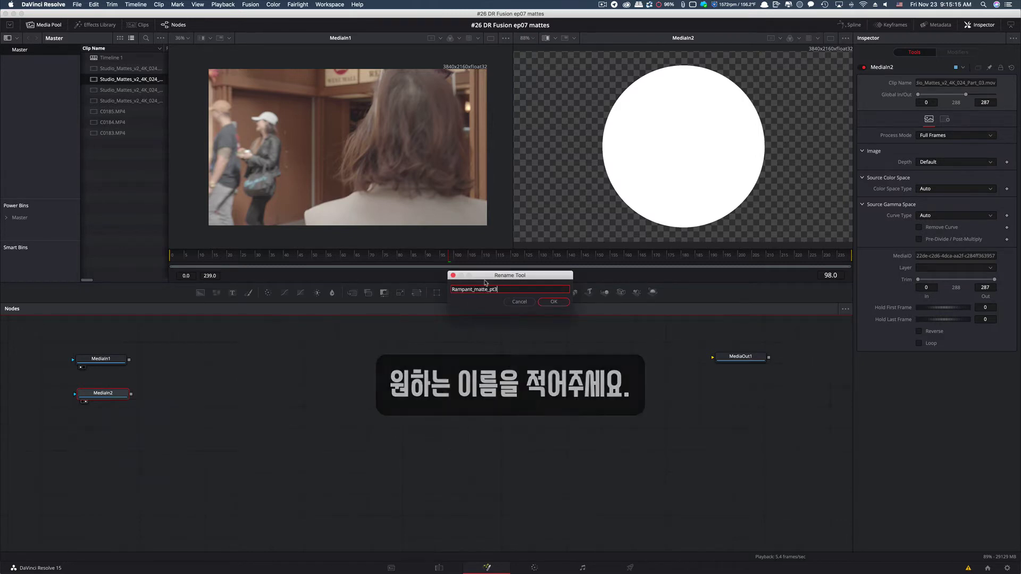
{"action": "key", "text": "Return"}
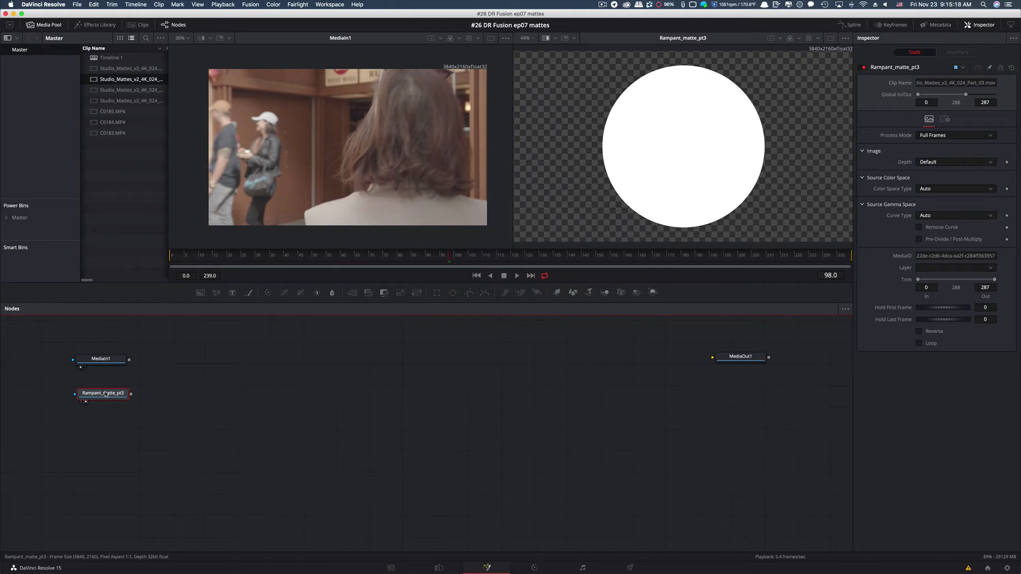
{"action": "left_click_drag", "start_coordinate": [104, 392], "coordinate": [102, 390]}
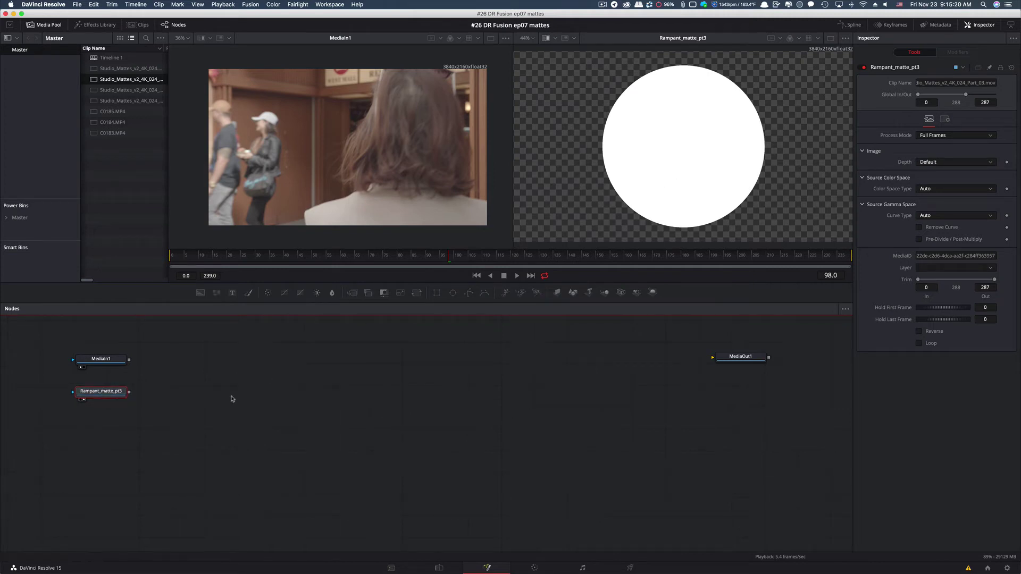
Turn on the tile picture for the Rampant_matte_pt3 node.
{"action": "right_click", "coordinate": [107, 394]}
{"action": "mouse_move", "coordinate": [169, 280]}
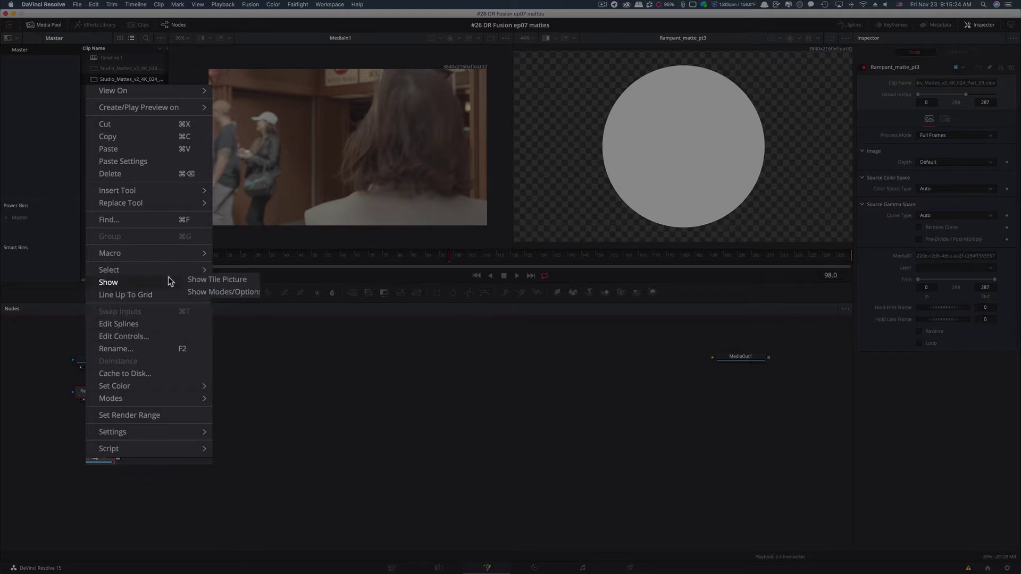
{"action": "left_click", "coordinate": [224, 280]}
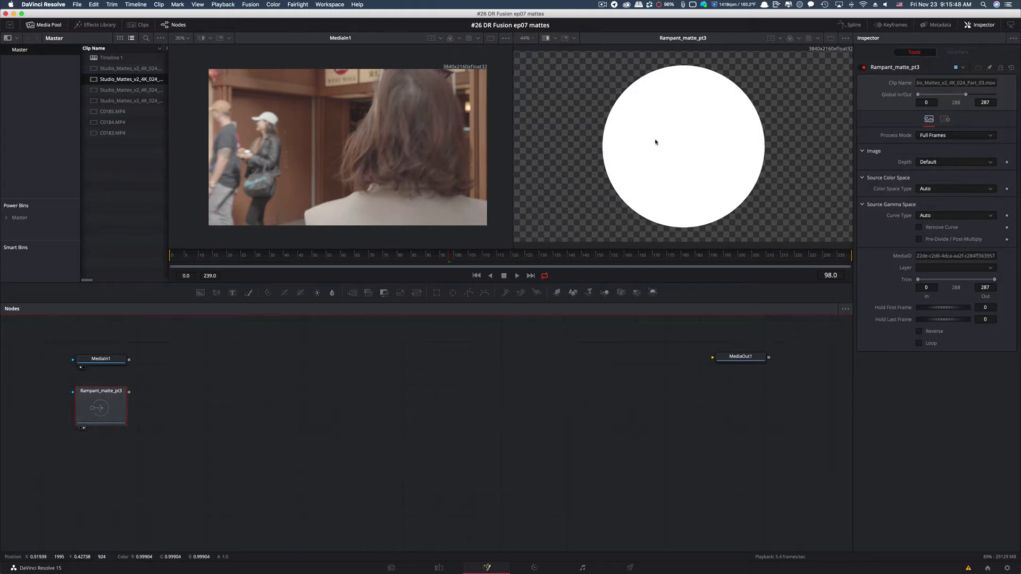
Add a Channel Booleans node fed by the Rampant_matte_pt3 node.
{"action": "key", "text": "shift+space"}
{"action": "type", "text": "xf"}
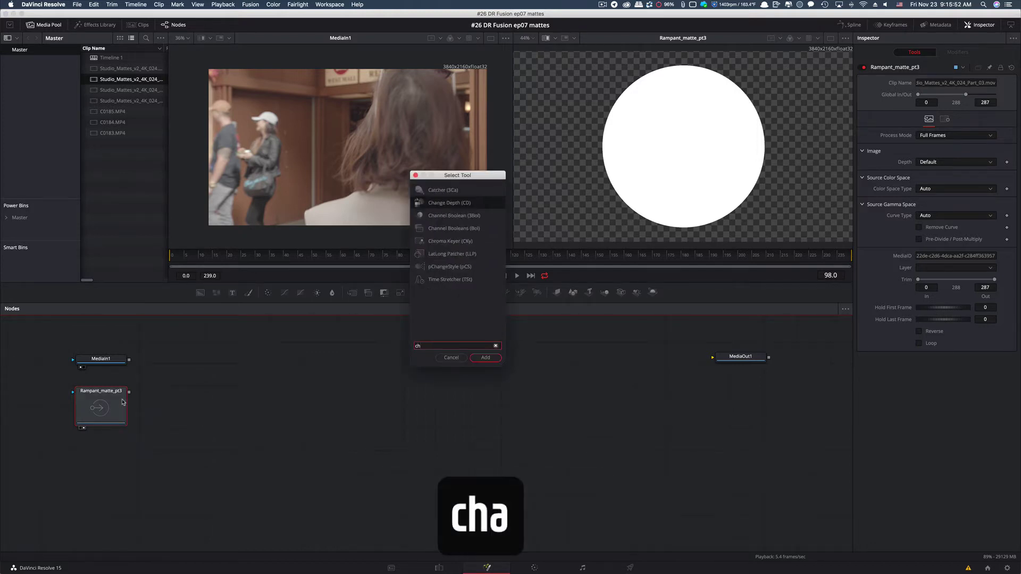
{"action": "type", "text": "a"}
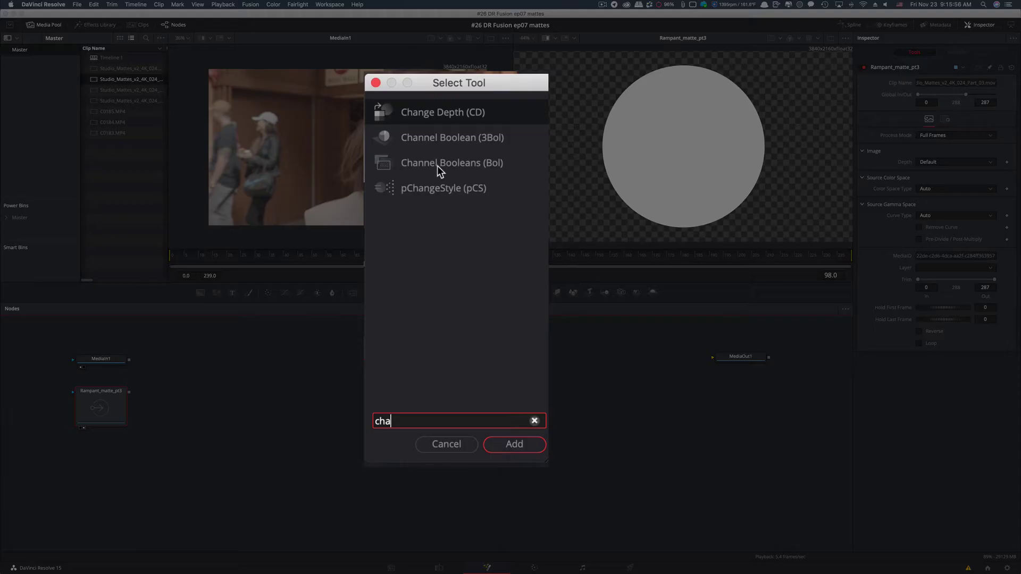
{"action": "left_click", "coordinate": [437, 165]}
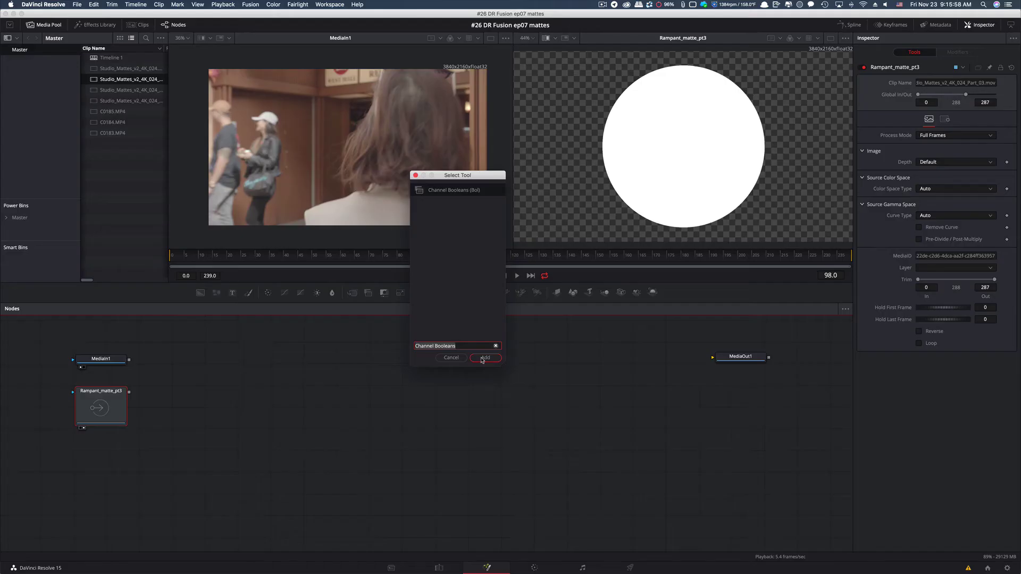
{"action": "left_click", "coordinate": [482, 359]}
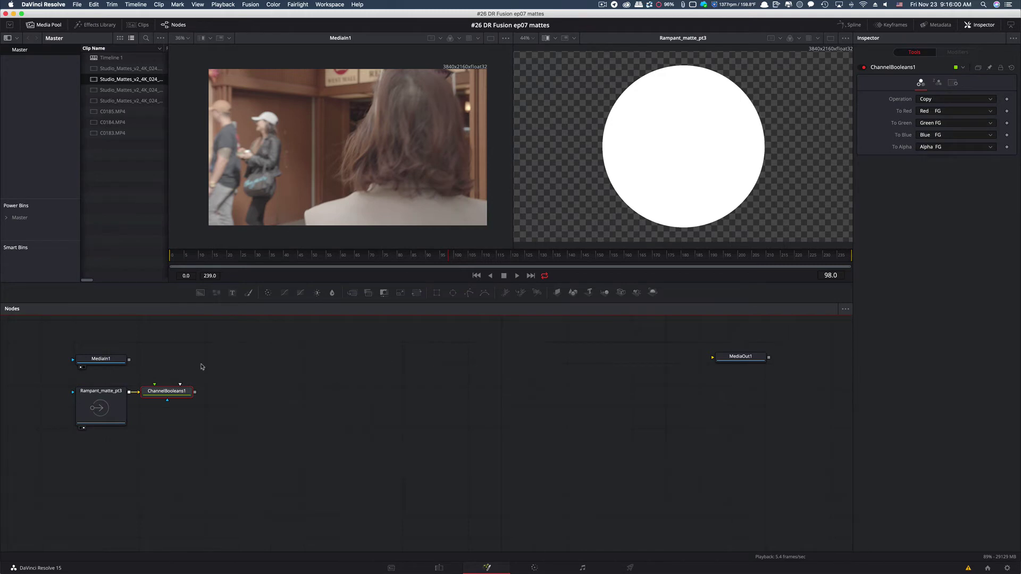
Connect MediaIn1 to the foreground input of ChannelBooleans1 and show ChannelBooleans1 in the second viewer.
{"action": "left_click", "coordinate": [104, 361]}
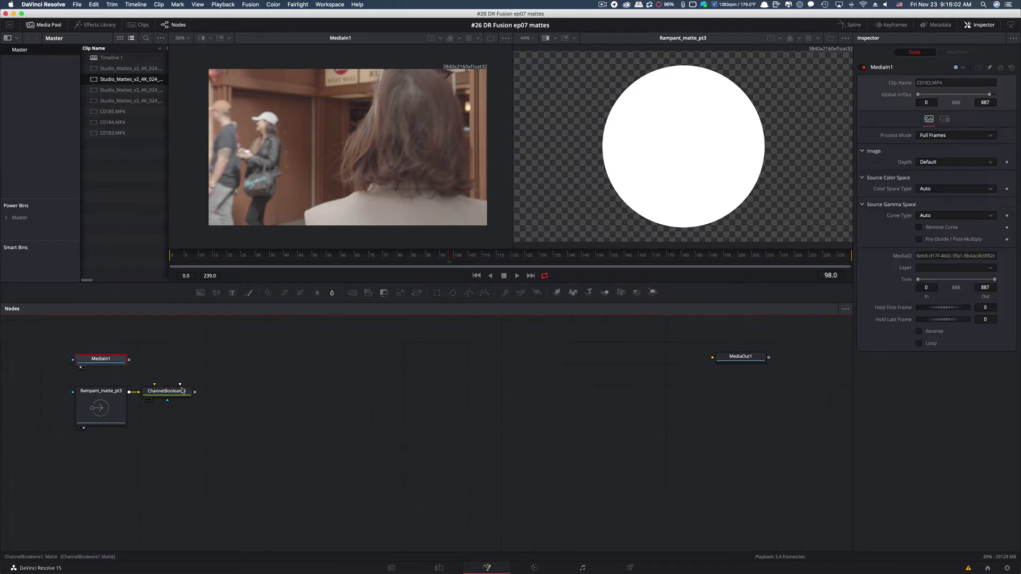
{"action": "left_click_drag", "start_coordinate": [130, 360], "coordinate": [155, 384]}
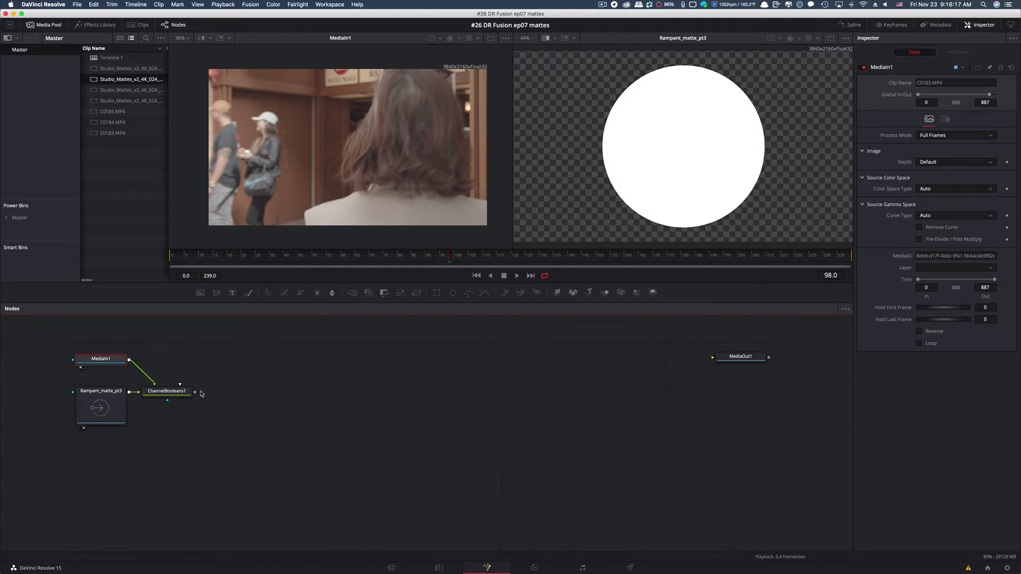
{"action": "left_click", "coordinate": [175, 393]}
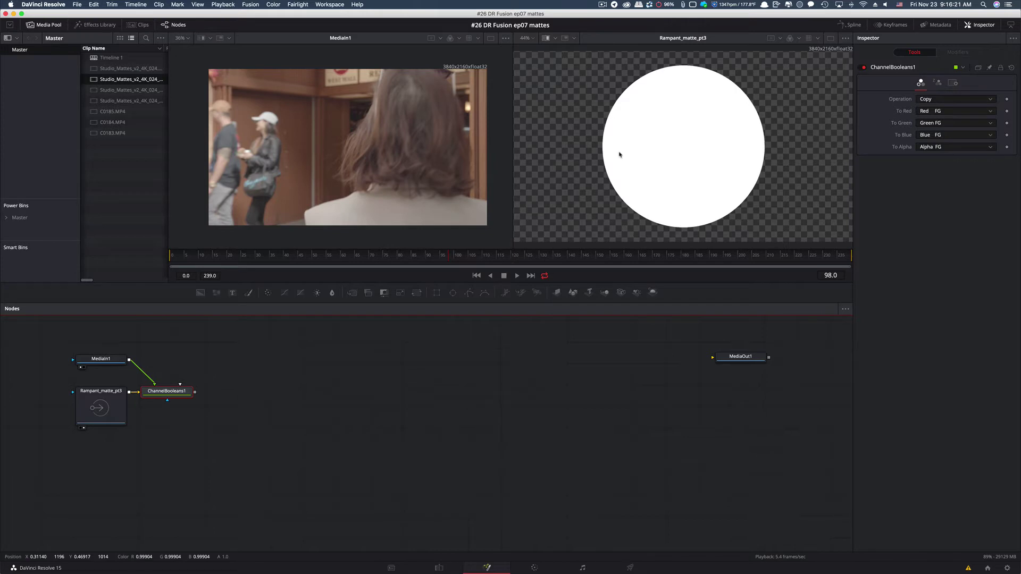
{"action": "key", "text": "2"}
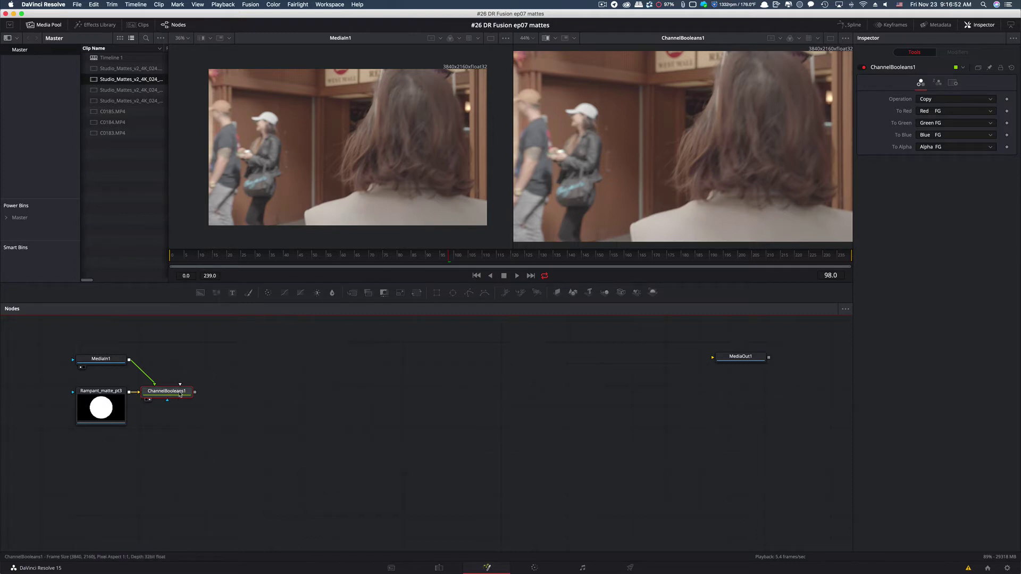
Set the operation of ChannelBooleans1 to Multiply.
{"action": "mouse_move", "coordinate": [179, 394]}
{"action": "left_click", "coordinate": [937, 101]}
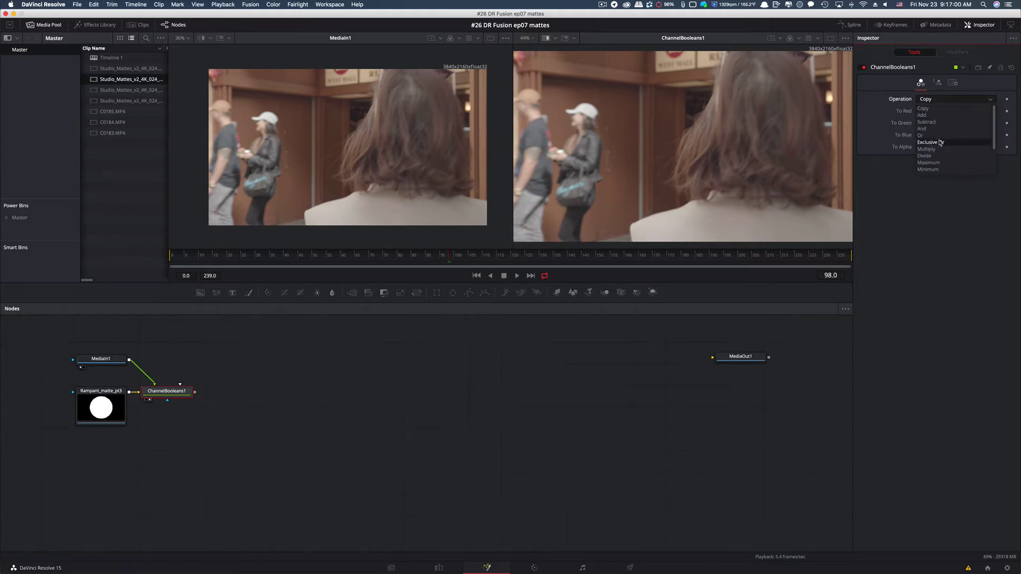
{"action": "left_click", "coordinate": [944, 150]}
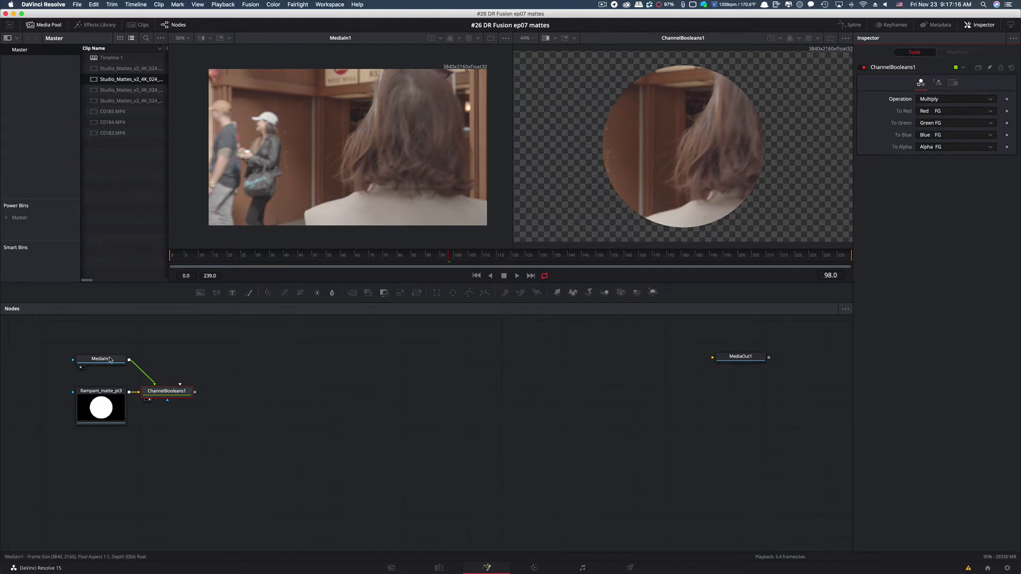
Insert a Transform node between MediaIn1 and ChannelBooleans1.
{"action": "left_click", "coordinate": [110, 360]}
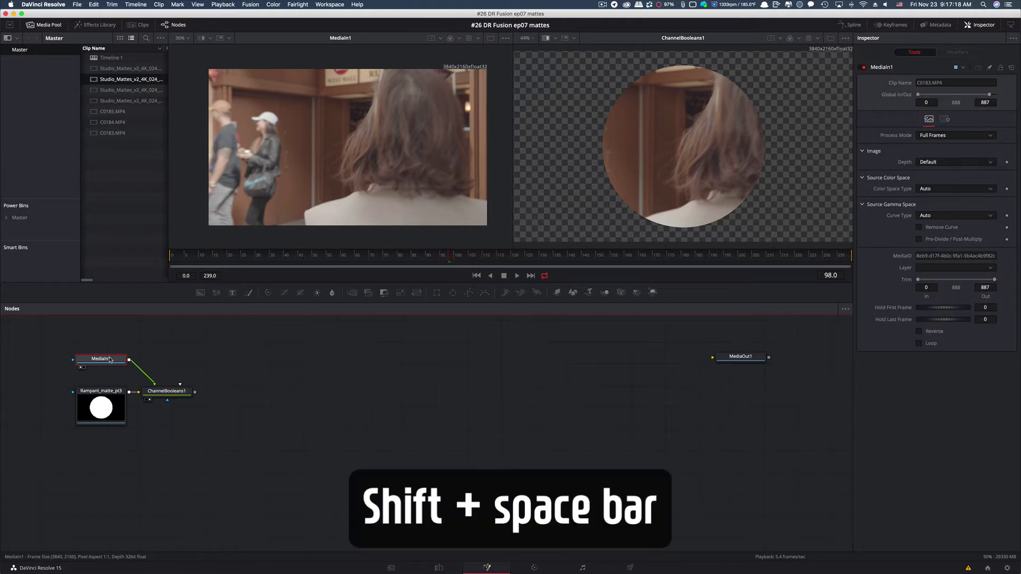
{"action": "key", "text": "shift+space"}
{"action": "type", "text": "xf"}
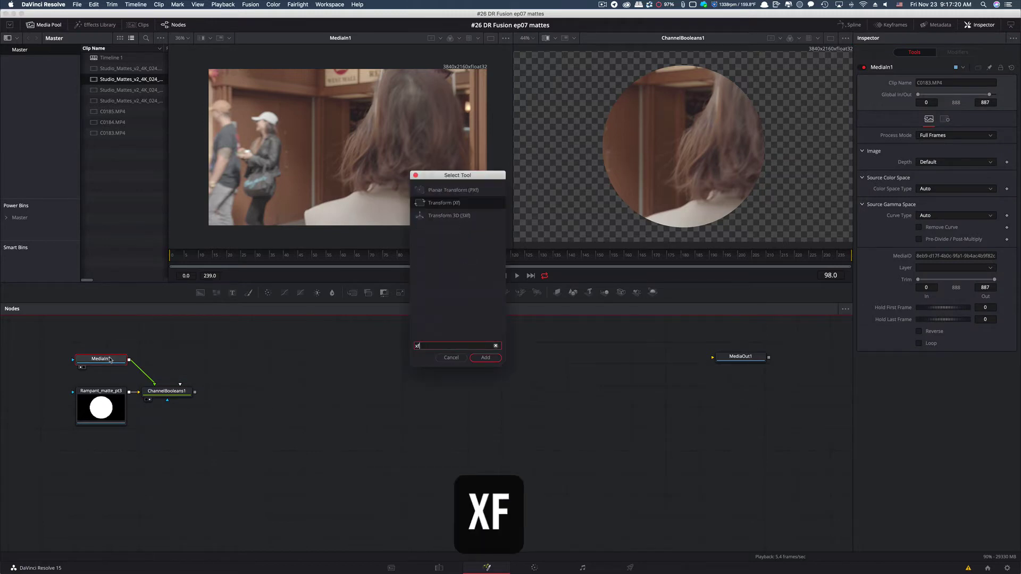
{"action": "key", "text": "Return"}
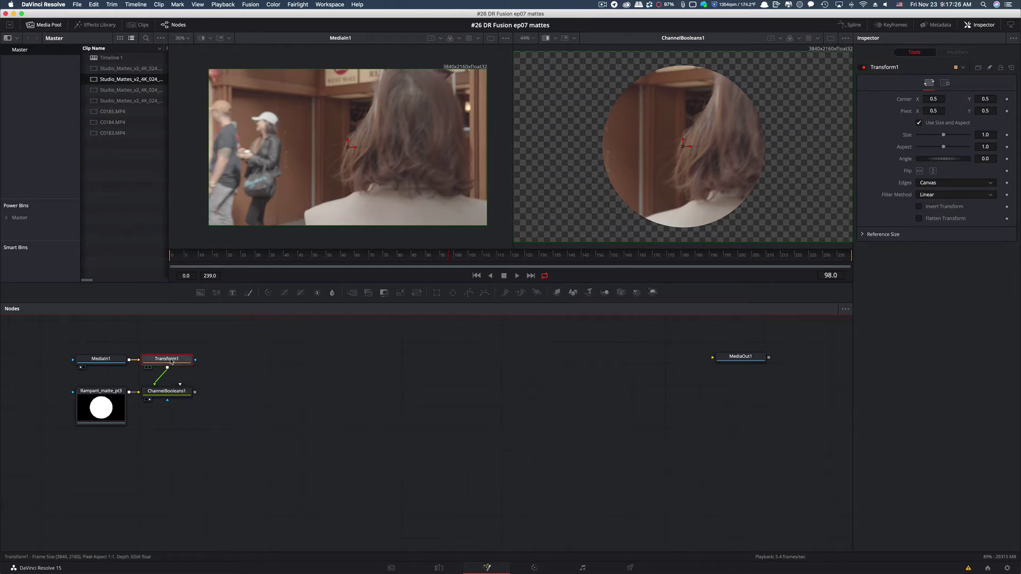
Show Transform1 in the first viewer and shift its image centre to about X 0.59, Y 0.46.
{"action": "key", "text": "1"}
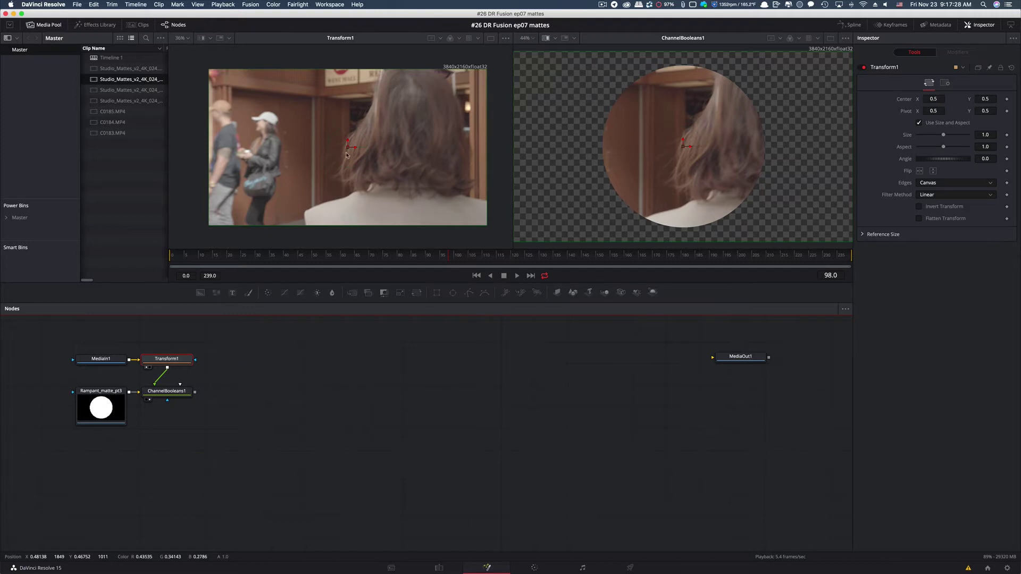
{"action": "left_click_drag", "start_coordinate": [348, 147], "coordinate": [374, 157]}
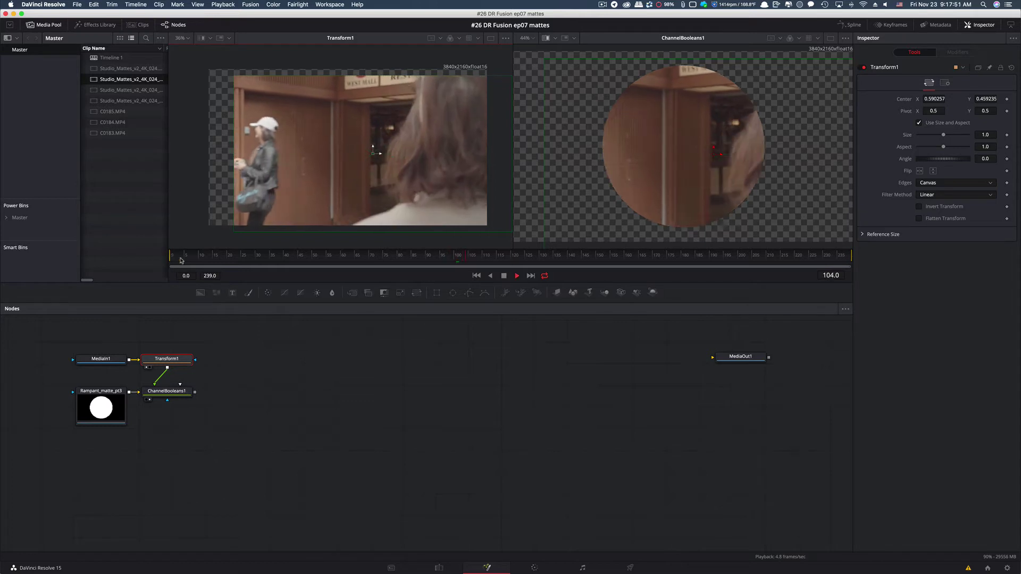
Scrub through the opening frames to check the matte's start, ending at frame 0.
{"action": "left_click", "coordinate": [176, 259]}
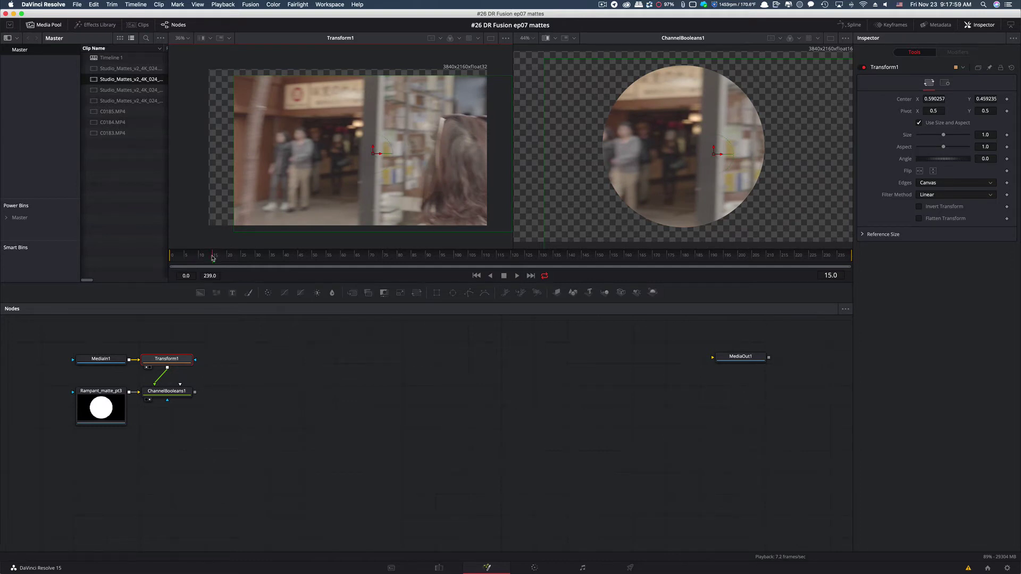
{"action": "left_click", "coordinate": [173, 258]}
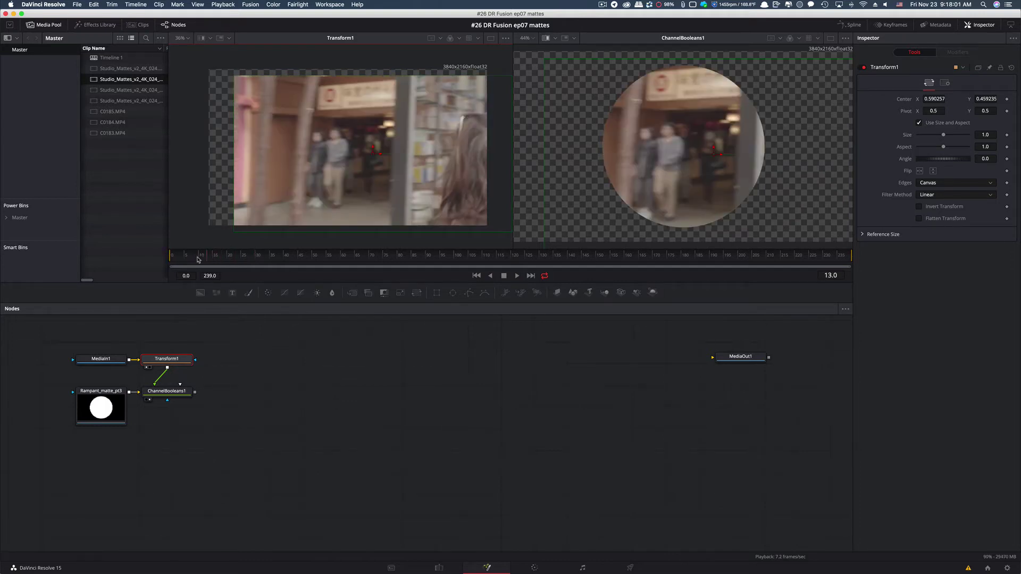
{"action": "left_click_drag", "start_coordinate": [174, 262], "coordinate": [171, 261]}
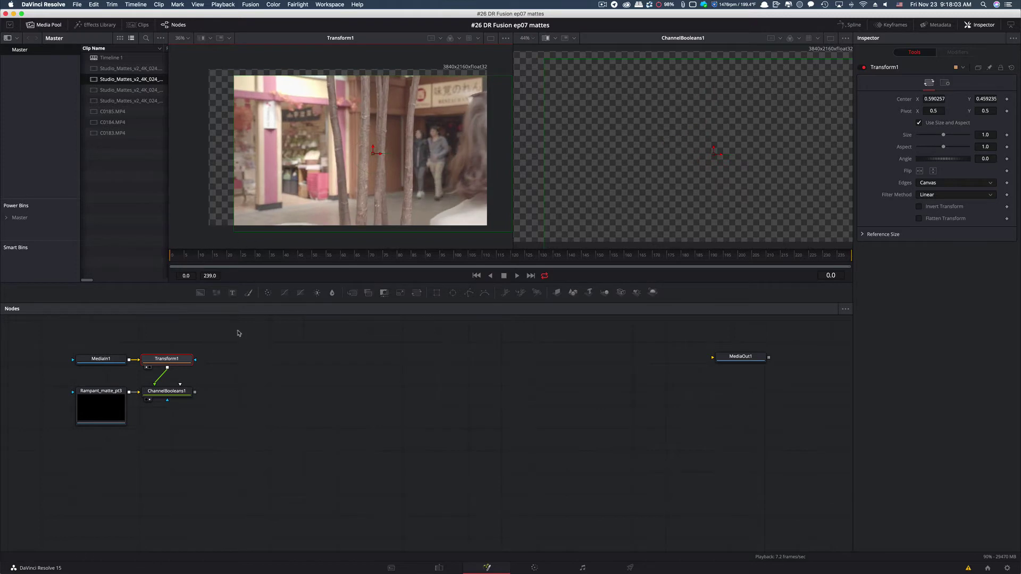
Set Rampant_matte_pt3 to hold its first frame for 10 and its last frame for 500, and play back the opening frames.
{"action": "left_click", "coordinate": [98, 405]}
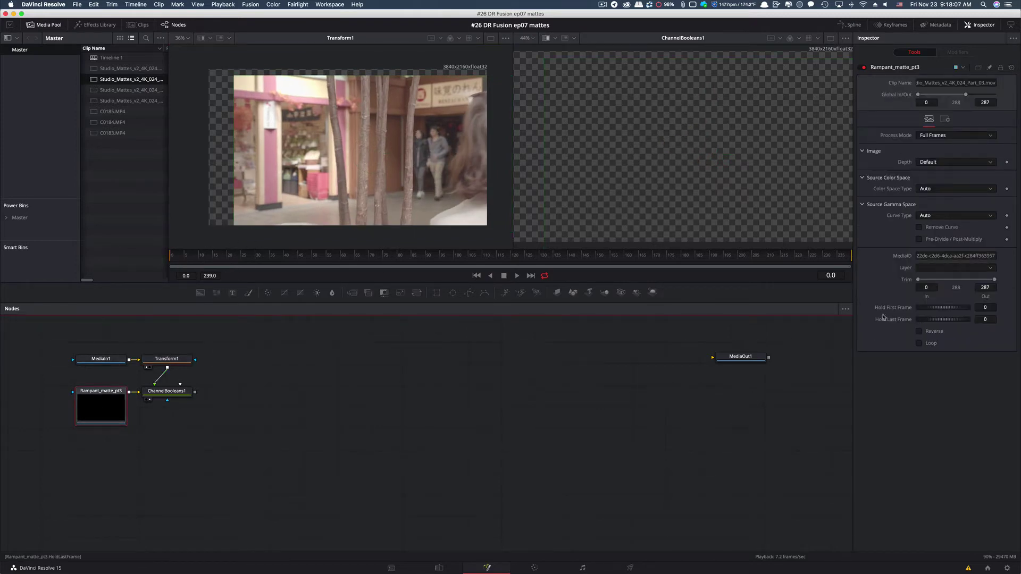
{"action": "left_click", "coordinate": [989, 307]}
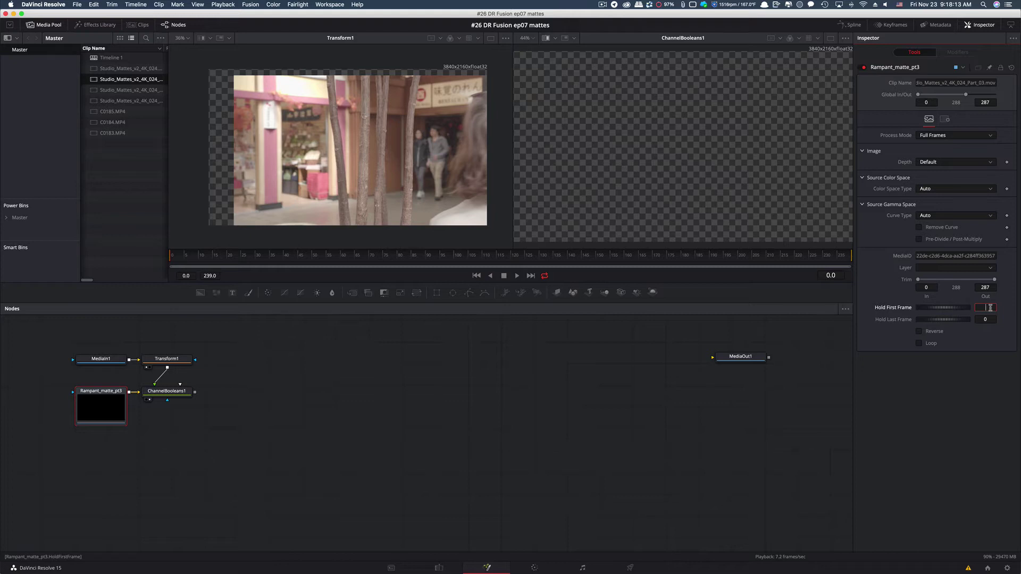
{"action": "left_click", "coordinate": [991, 320]}
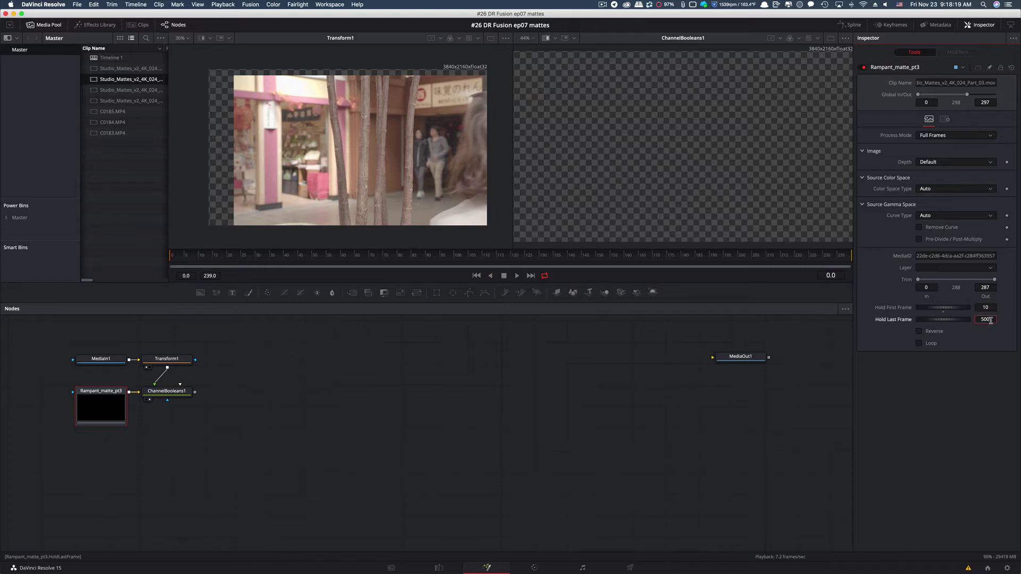
{"action": "type", "text": "500"}
{"action": "key", "text": "Return"}
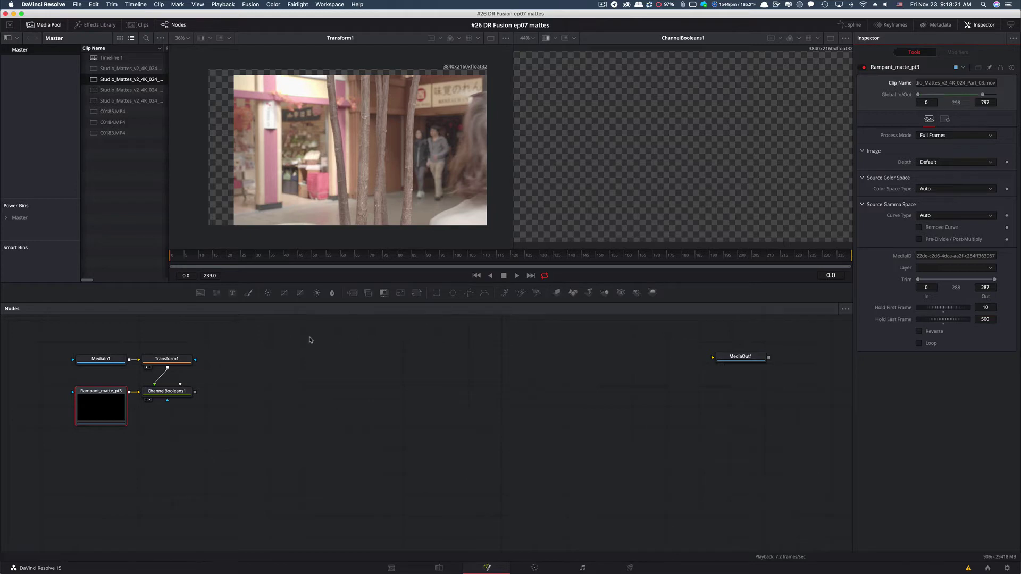
{"action": "key", "text": "space"}
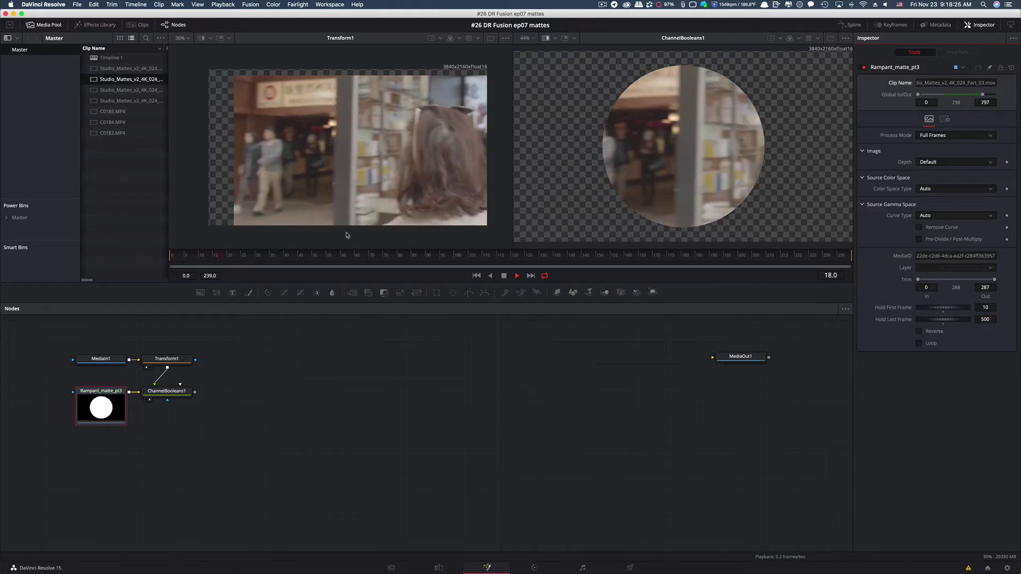
{"action": "key", "text": "space"}
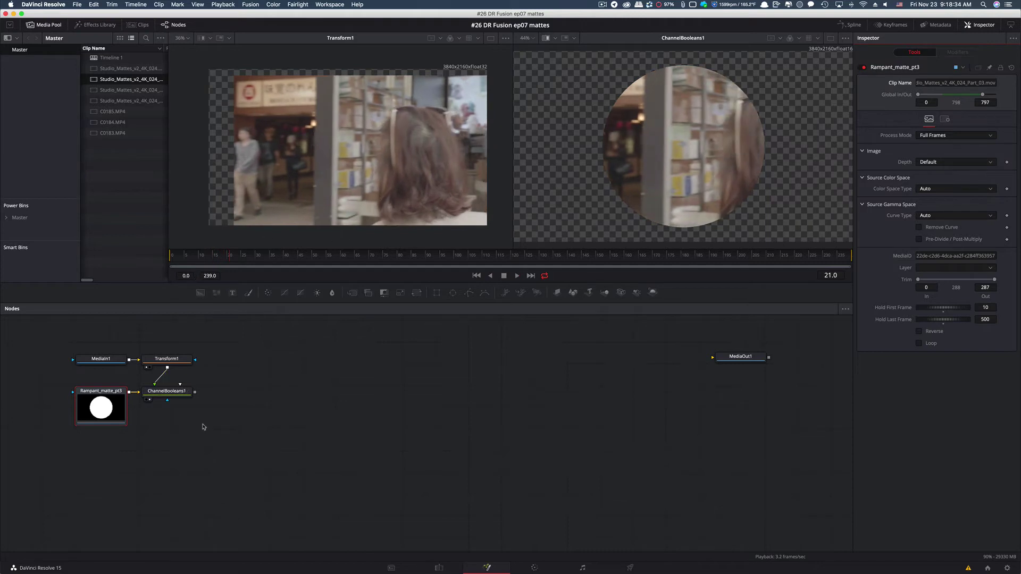
Add C0184.MP4 as a node below Rampant_matte_pt3, with Studio_Mattes_v2_4K_024_Part_02.mov beneath it.
{"action": "scroll", "coordinate": [200, 424], "scroll_direction": "down", "scroll_amount": 1}
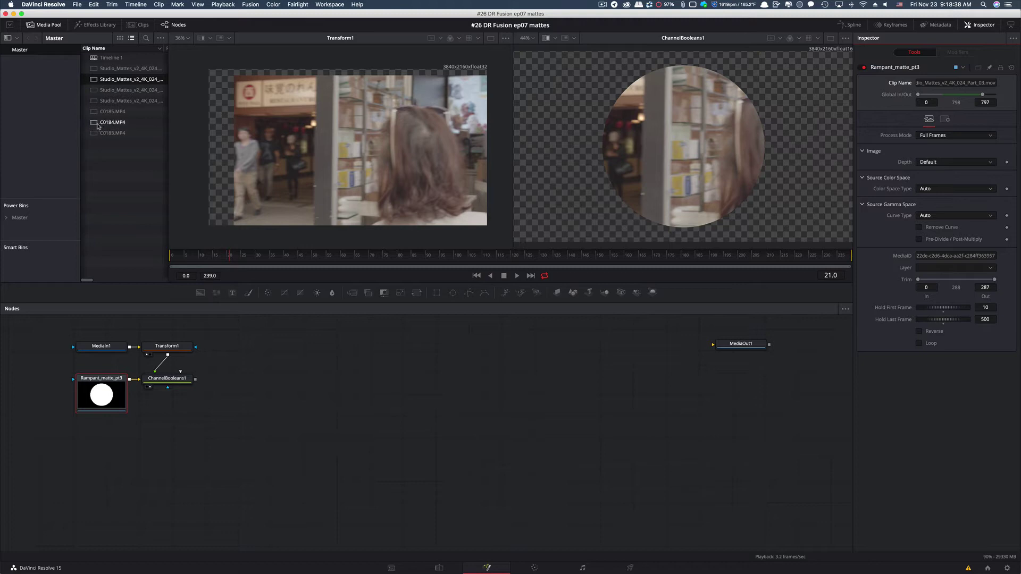
{"action": "left_click_drag", "start_coordinate": [107, 128], "coordinate": [111, 448]}
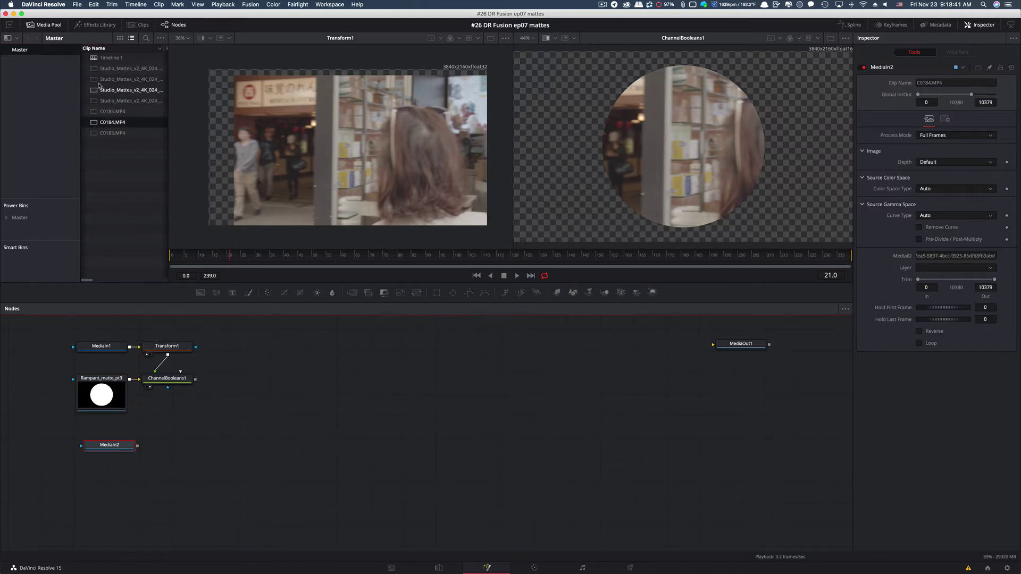
{"action": "left_click_drag", "start_coordinate": [128, 89], "coordinate": [118, 481]}
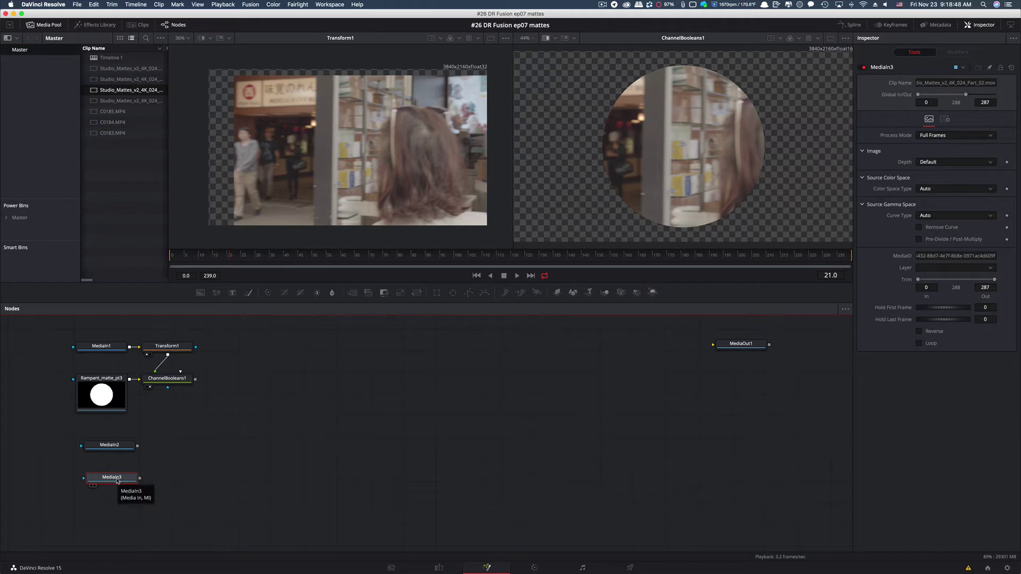
Rename the MediaIn3 node as Rampant_matte_pt2.
{"action": "key", "text": "F2"}
{"action": "type", "text": "Rampant_matte_pt2"}
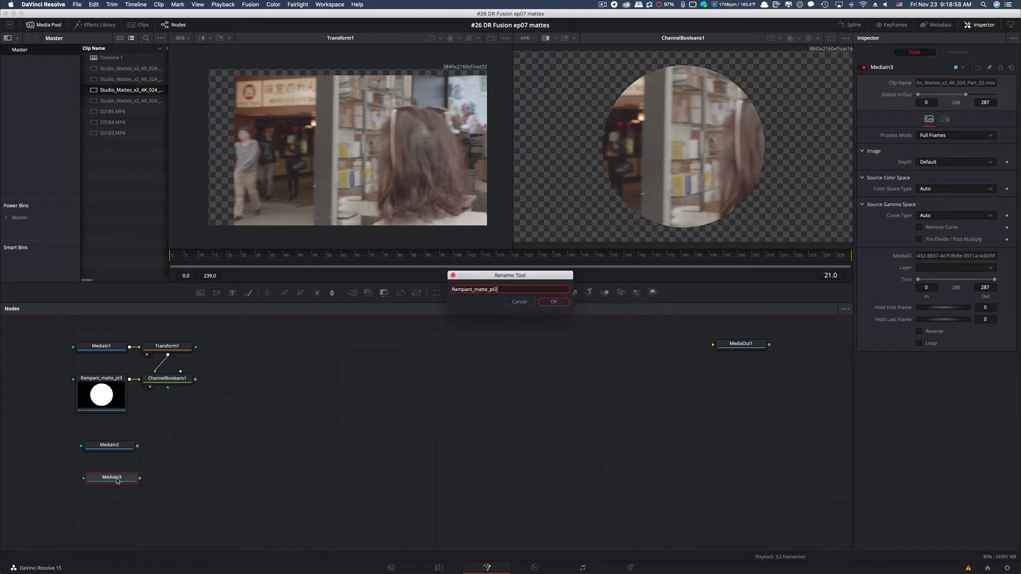
{"action": "key", "text": "Return"}
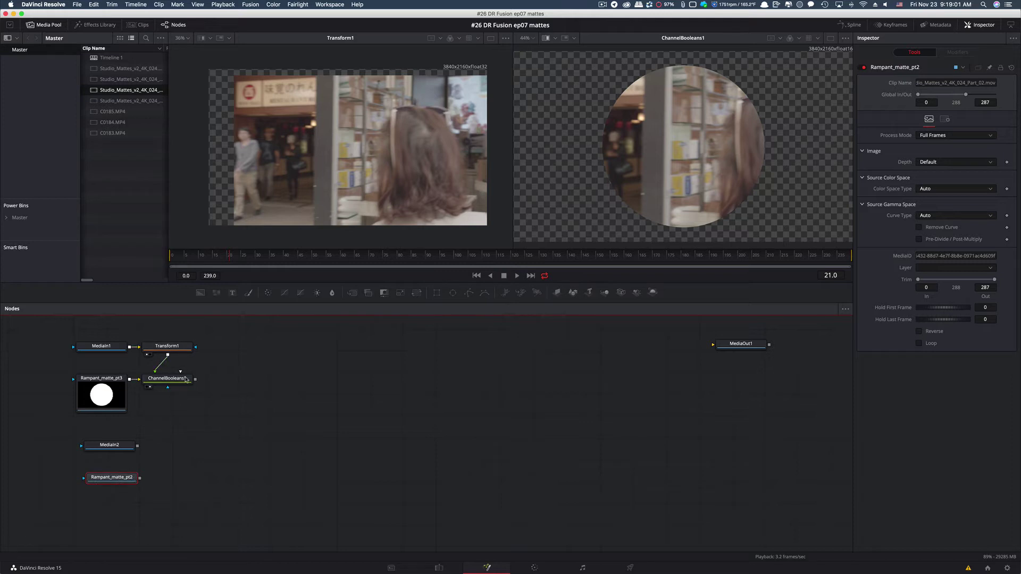
Duplicate Transform1 and ChannelBooleans1 beside the new sources, feeding MediaIn2 into the Transform copy and Rampant_matte_pt2 into the Channel Booleans copy.
{"action": "left_click_drag", "start_coordinate": [169, 334], "coordinate": [177, 395]}
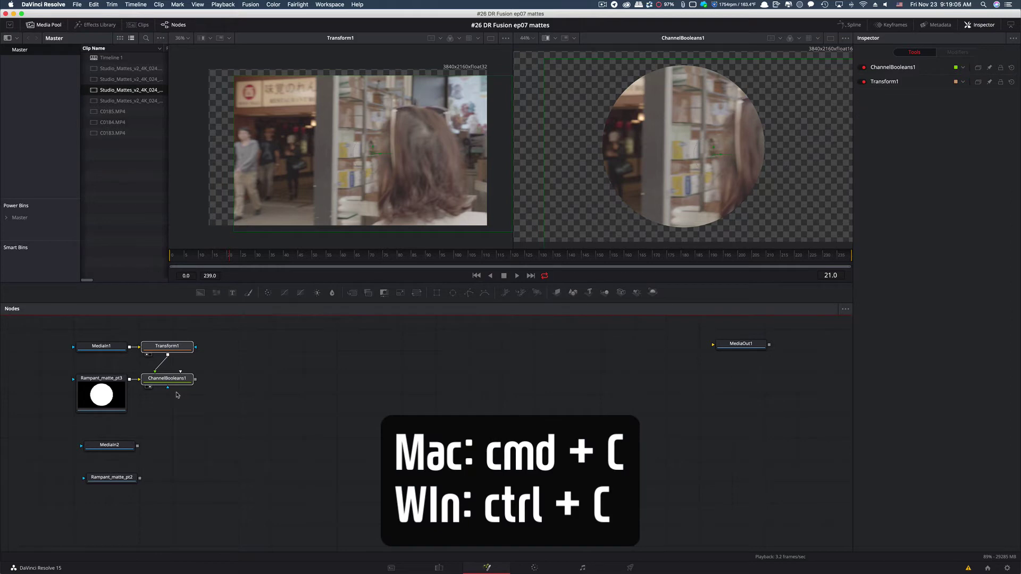
{"action": "left_click", "coordinate": [173, 462]}
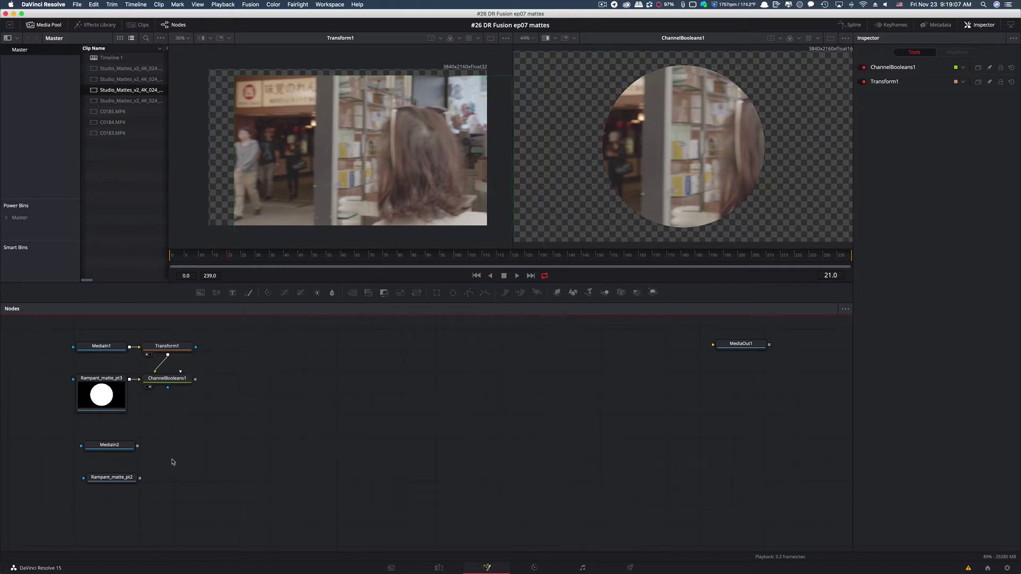
{"action": "key", "text": "super+v"}
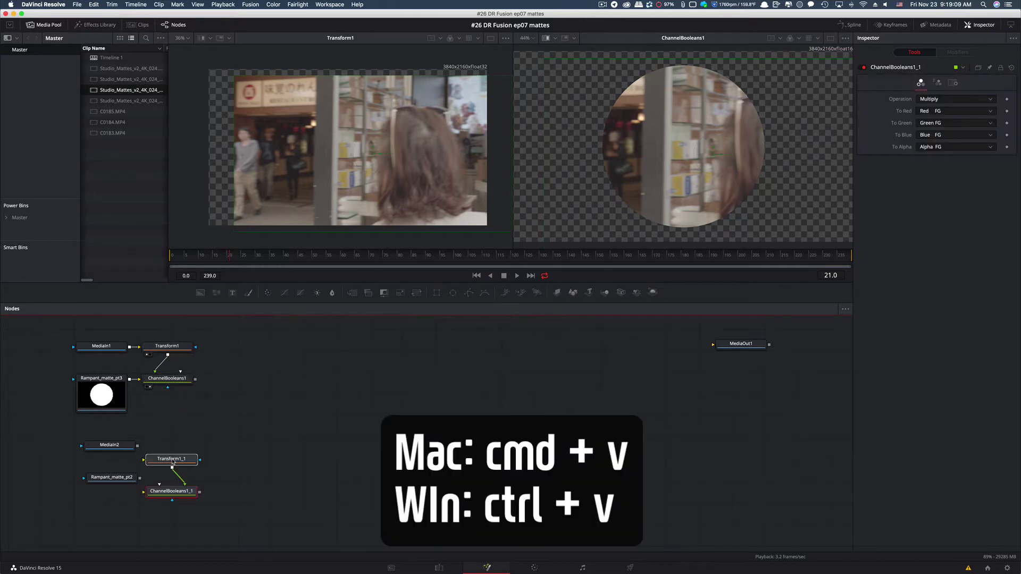
{"action": "left_click_drag", "start_coordinate": [176, 456], "coordinate": [155, 446]}
{"action": "left_click_drag", "start_coordinate": [132, 480], "coordinate": [186, 479]}
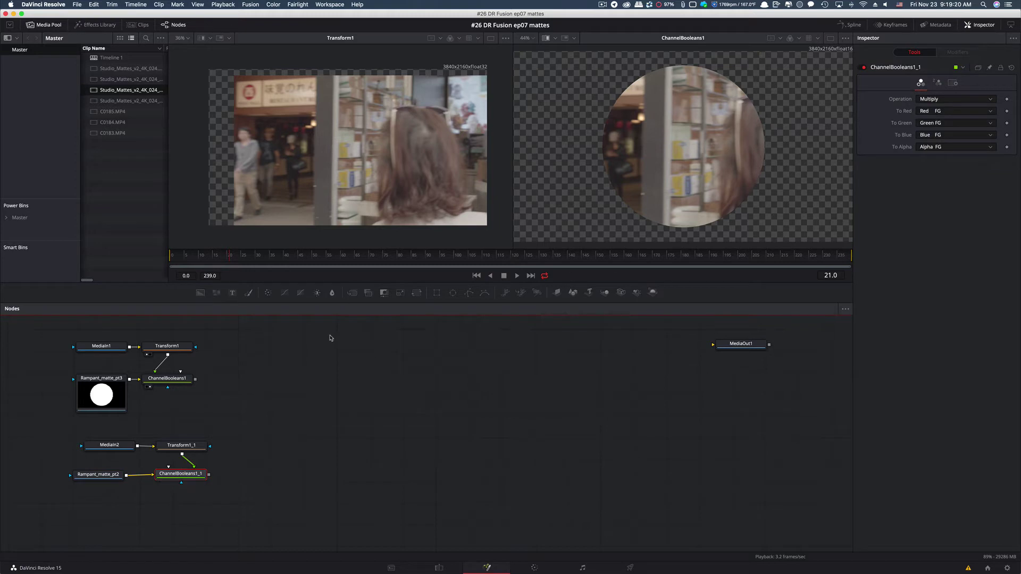
Show ChannelBooleans1_1 in the second viewer and Transform1_1 in the first viewer.
{"action": "key", "text": "2"}
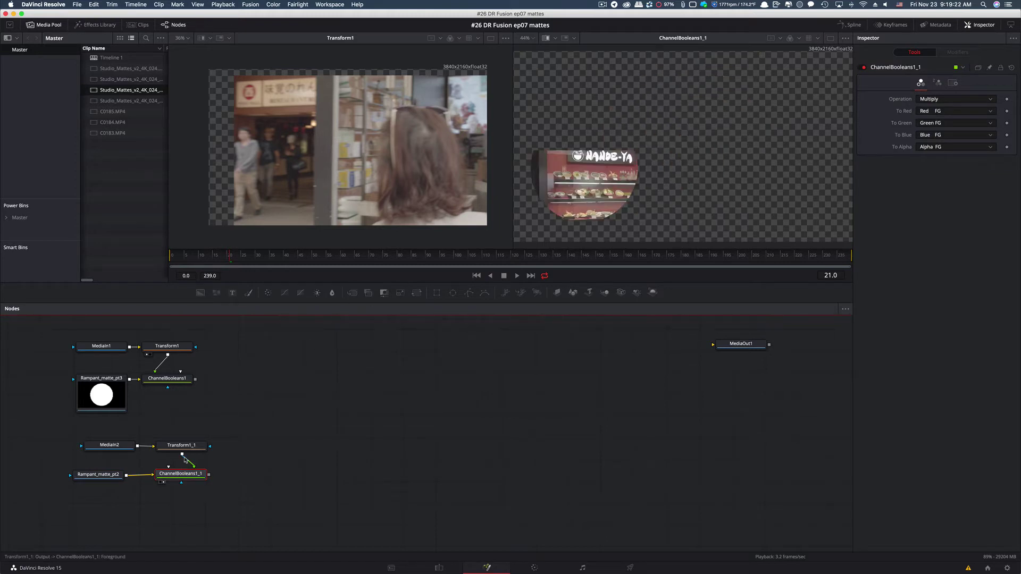
{"action": "left_click", "coordinate": [180, 445]}
{"action": "key", "text": "1"}
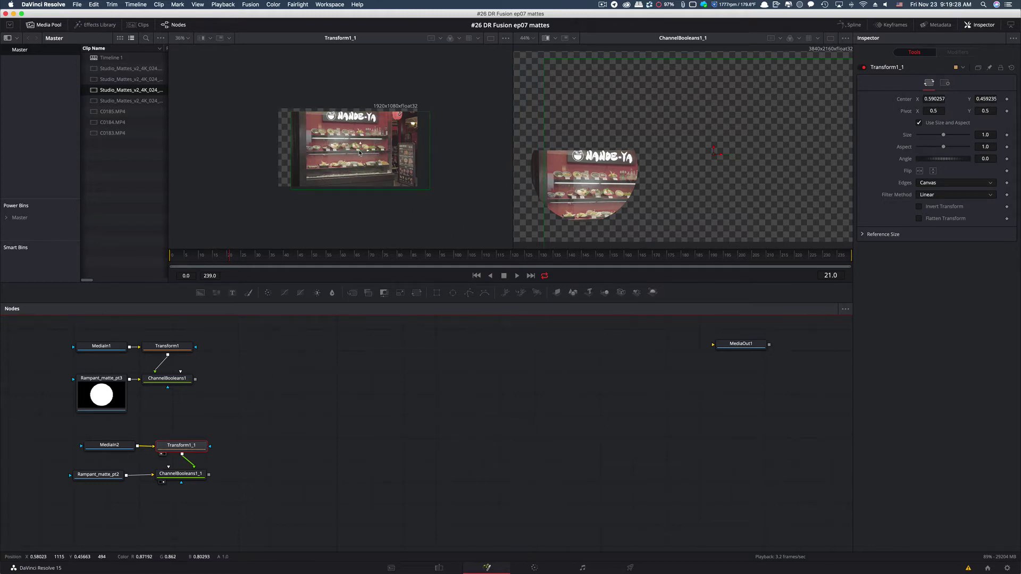
Set Transform1_1's size to 1.63 and its centre to about X 0.557, Y 0.512, framing the clip inside the matte circle.
{"action": "left_click_drag", "start_coordinate": [359, 141], "coordinate": [361, 140]}
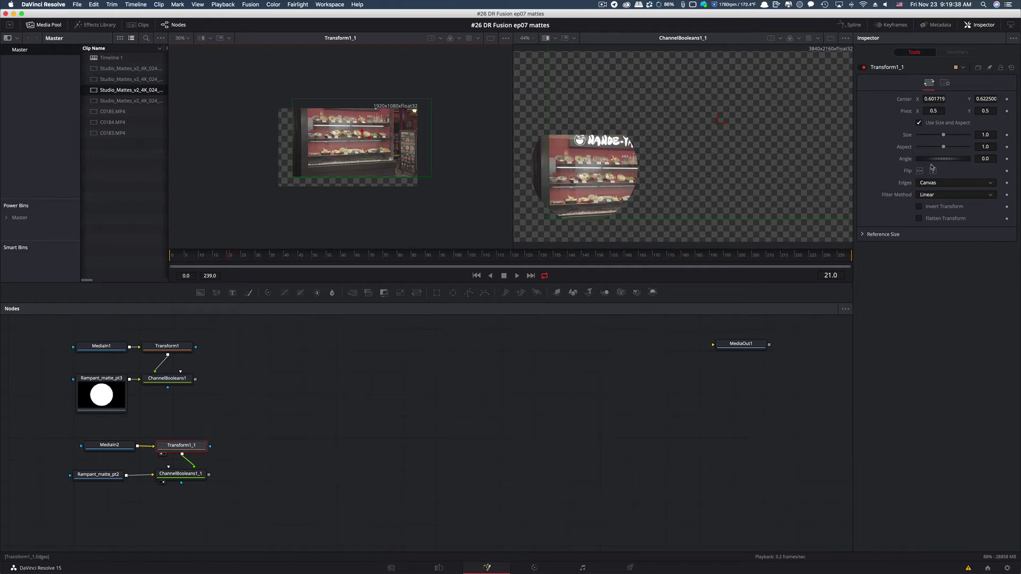
{"action": "left_click_drag", "start_coordinate": [944, 137], "coordinate": [948, 138]}
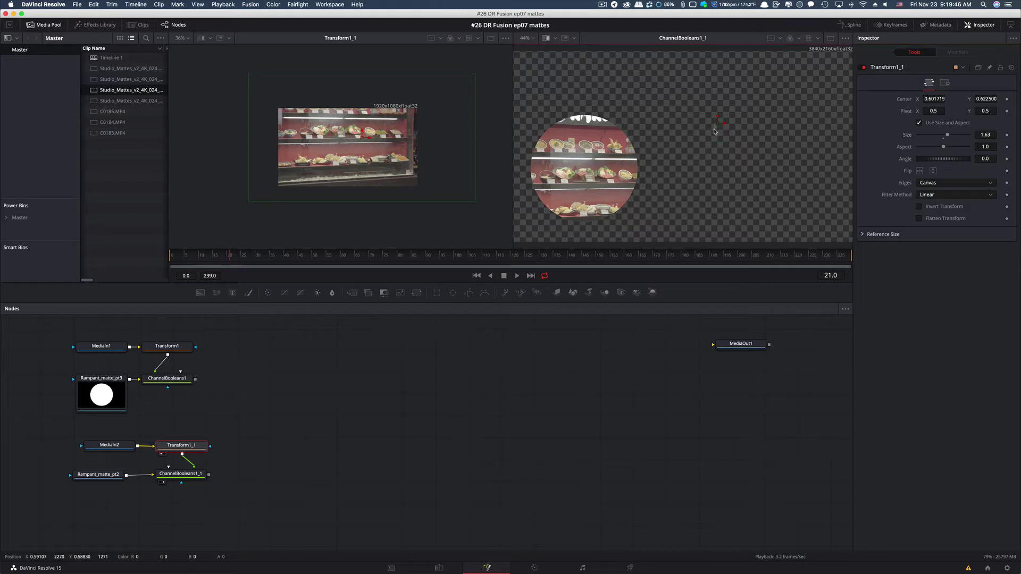
{"action": "left_click_drag", "start_coordinate": [715, 128], "coordinate": [702, 147]}
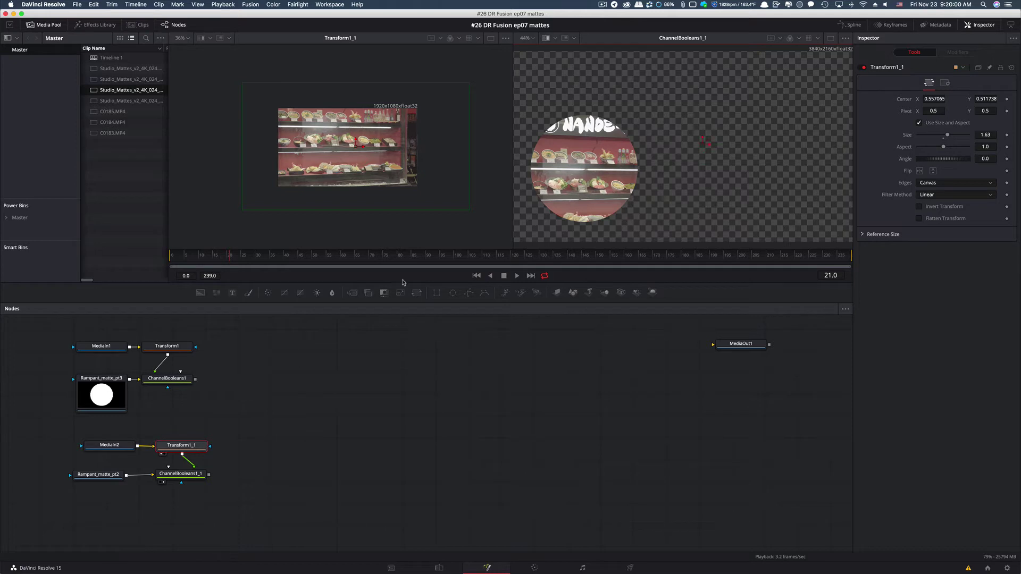
Show ChannelBooleans1 in the first viewer and move both Channel Booleans nodes further right of their Transform nodes.
{"action": "left_click", "coordinate": [167, 378]}
{"action": "key", "text": "1"}
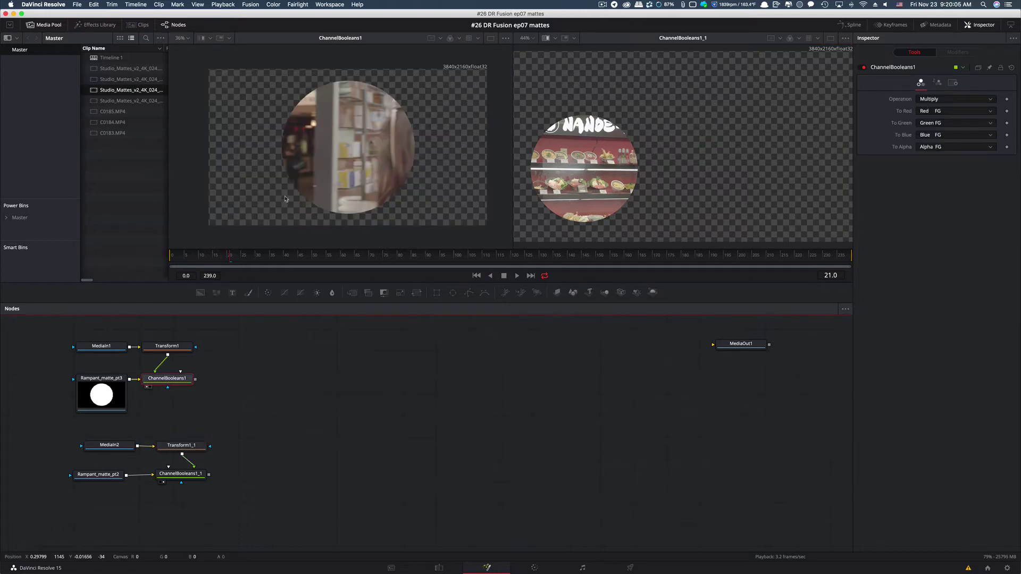
{"action": "left_click", "coordinate": [187, 477]}
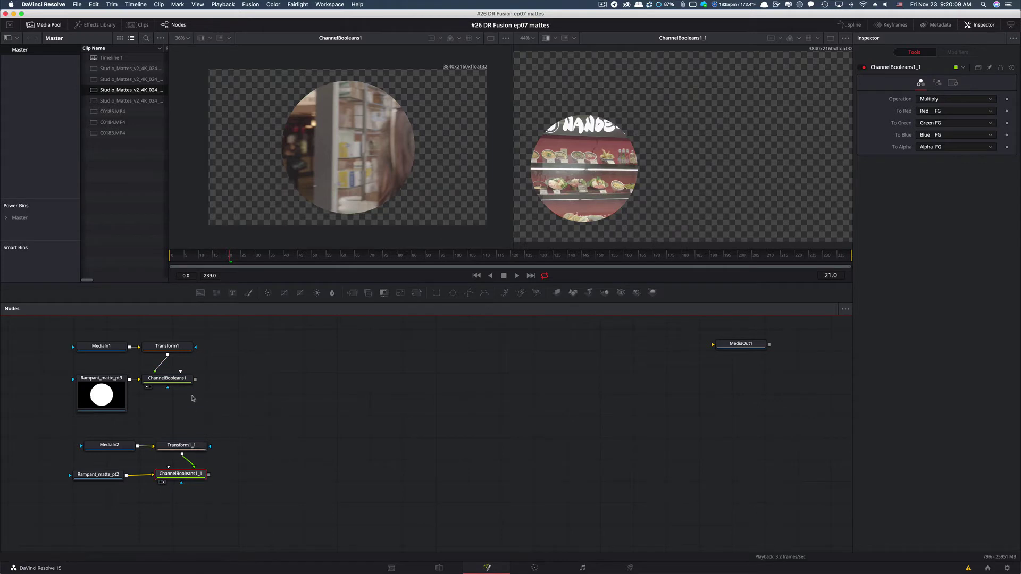
{"action": "left_click_drag", "start_coordinate": [169, 383], "coordinate": [232, 380]}
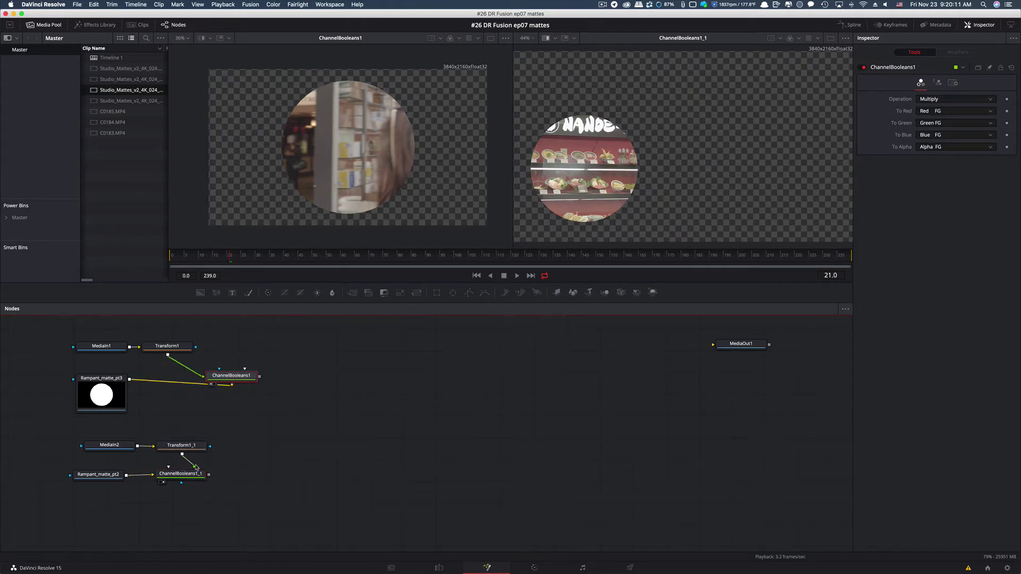
{"action": "left_click_drag", "start_coordinate": [193, 477], "coordinate": [244, 470]}
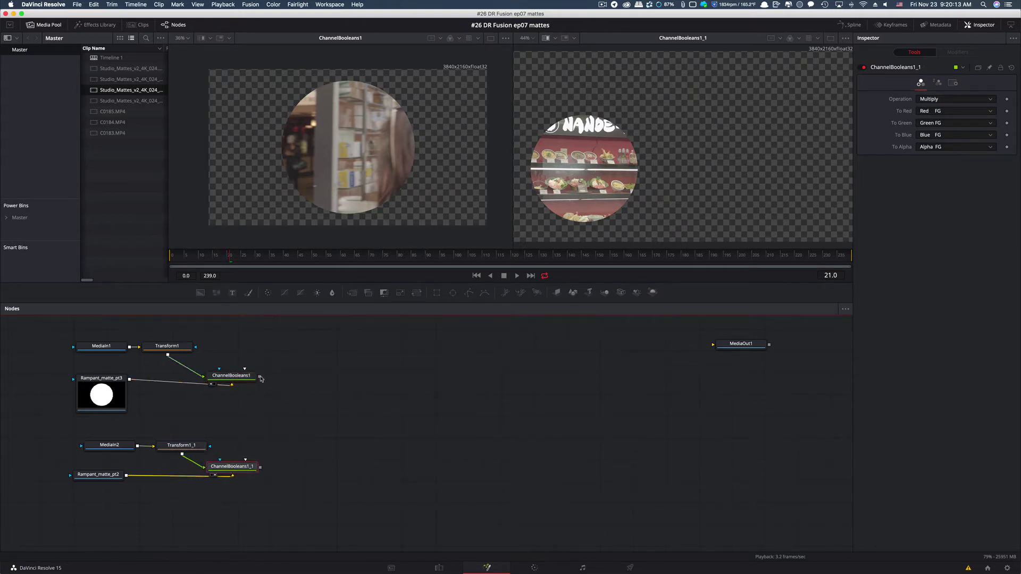
Merge ChannelBooleans1 over ChannelBooleans1_1 and show the Merge node in the second viewer.
{"action": "left_click_drag", "start_coordinate": [260, 379], "coordinate": [264, 468]}
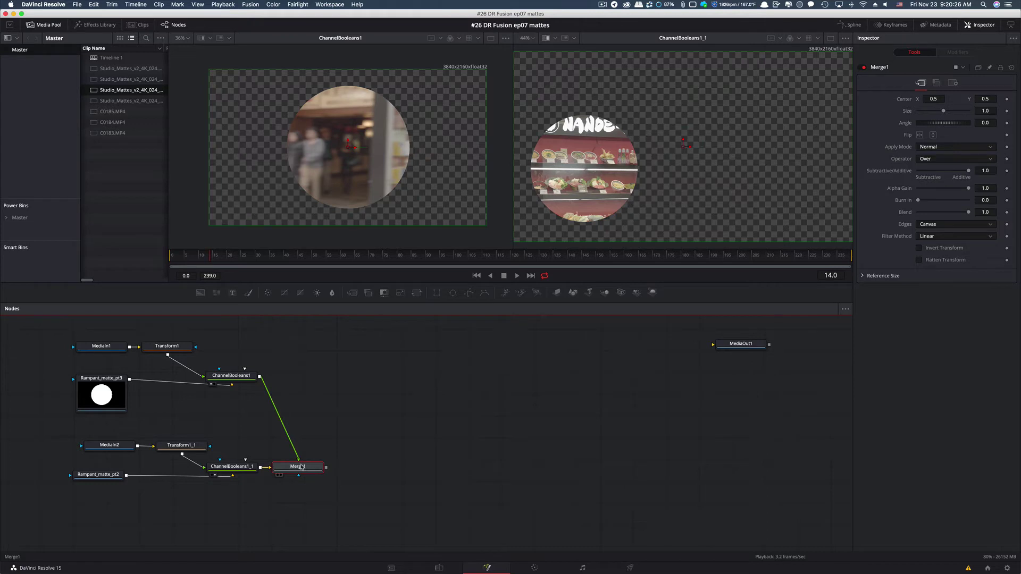
{"action": "key", "text": "2"}
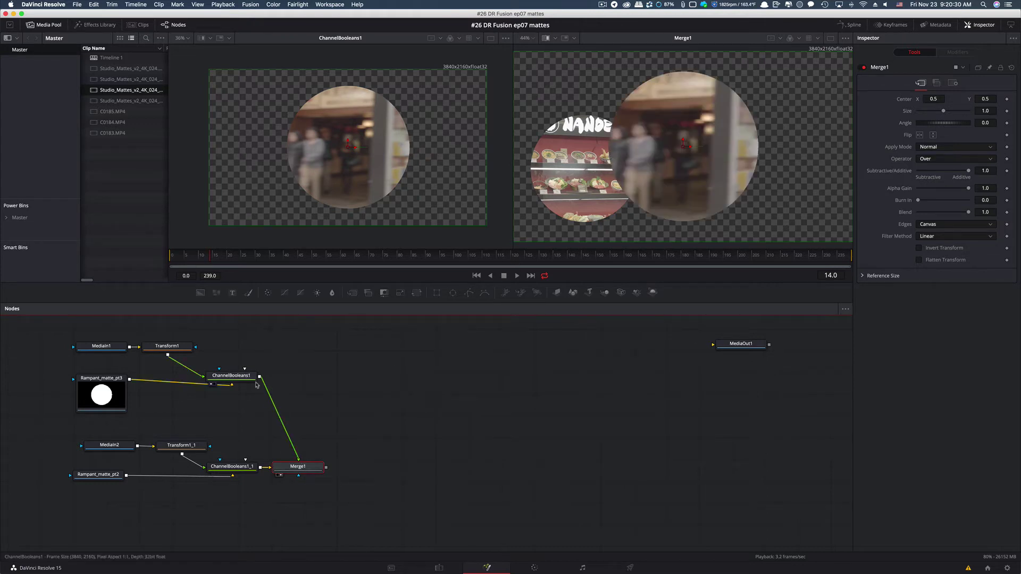
Swap Merge1's foreground and background inputs so the food display circle sits on top.
{"action": "left_click", "coordinate": [232, 379]}
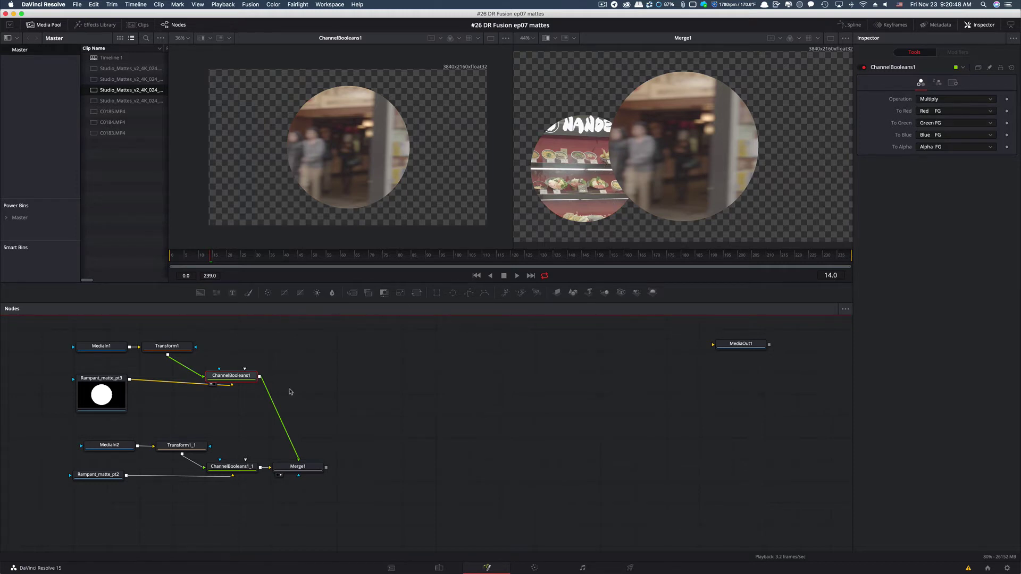
{"action": "left_click", "coordinate": [300, 467]}
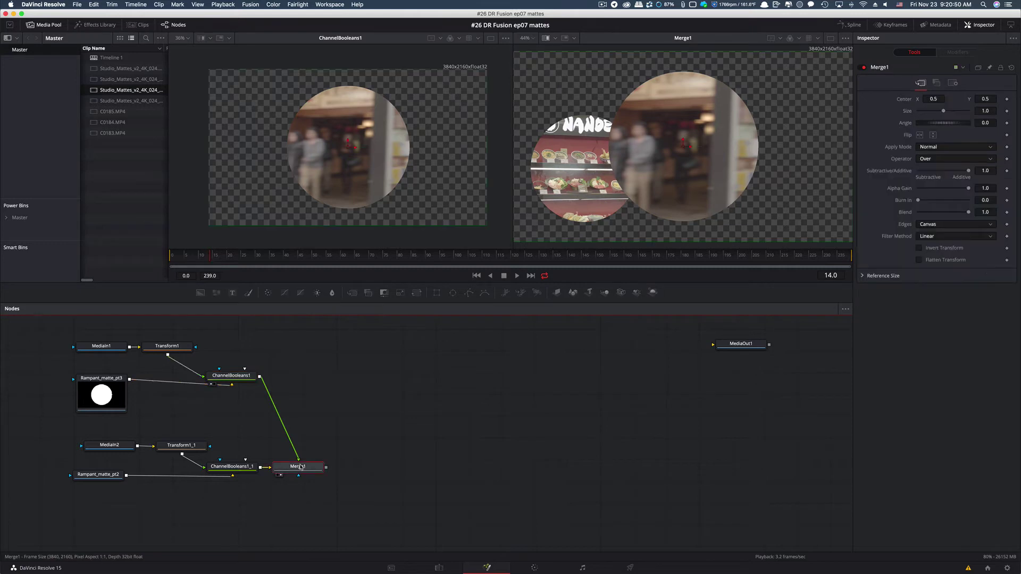
{"action": "key", "text": "super+t"}
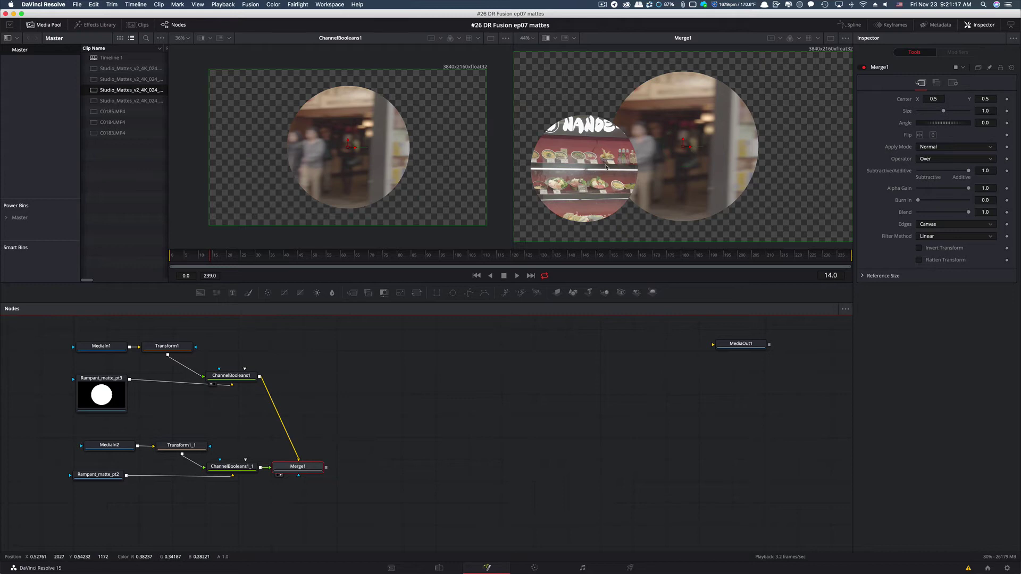
Set Rampant_matte_pt2 to hold its first frame for 35 frames and its last frame for 830.
{"action": "left_click", "coordinate": [101, 477]}
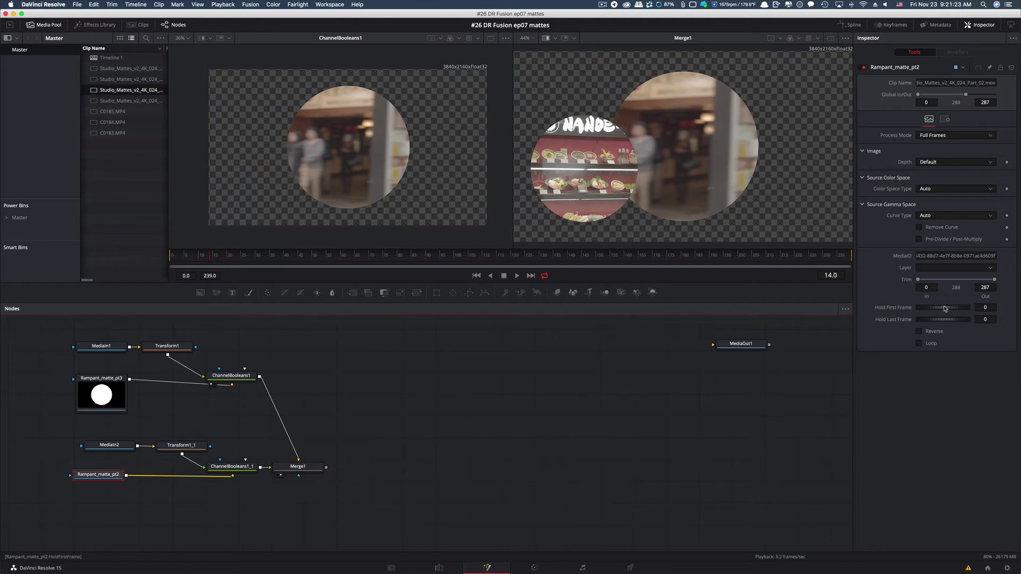
{"action": "left_click_drag", "start_coordinate": [945, 309], "coordinate": [958, 309]}
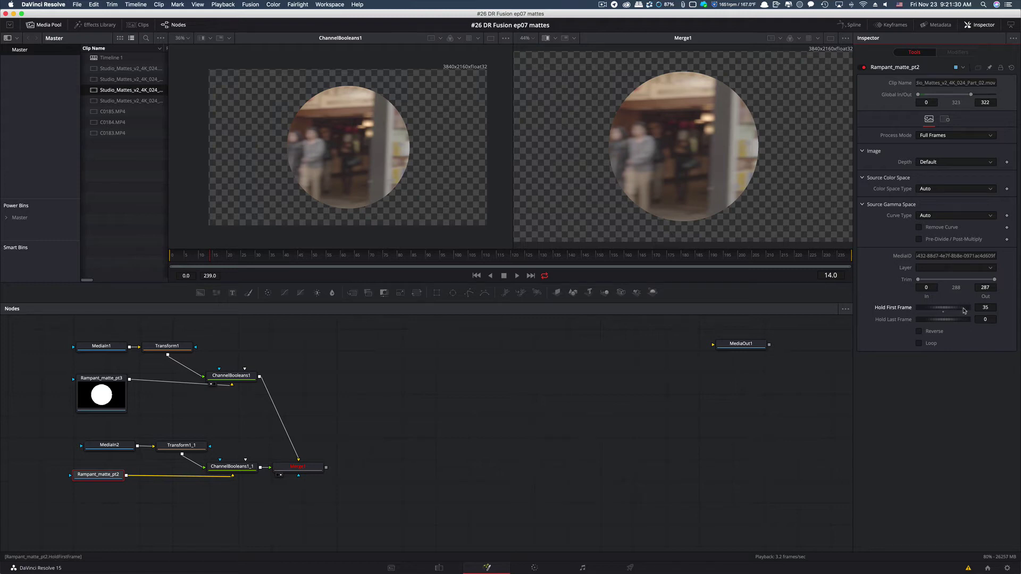
{"action": "left_click_drag", "start_coordinate": [945, 320], "coordinate": [1013, 320]}
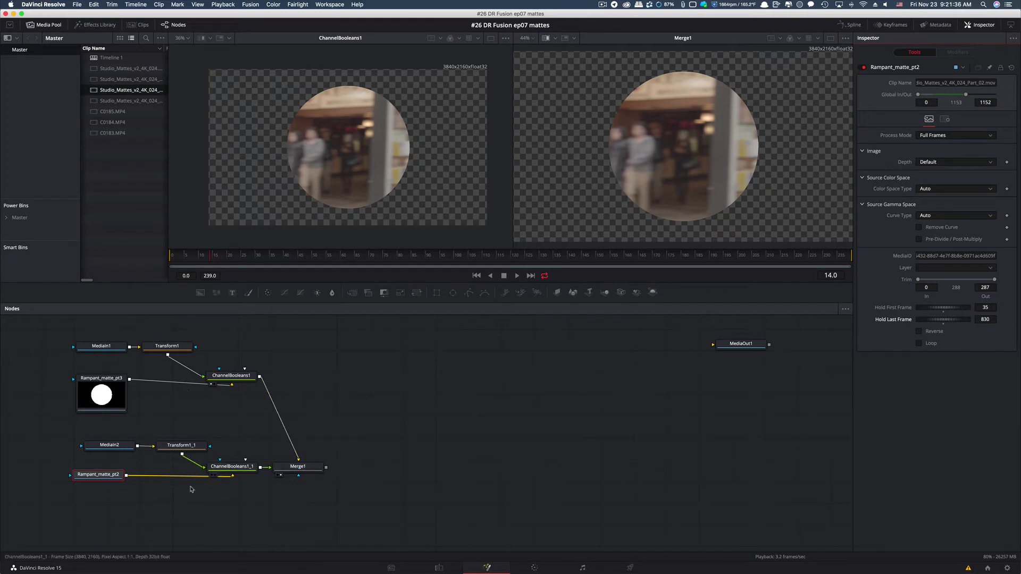
Add C0185.MP4 as a node below Rampant_matte_pt2, with Studio_Mattes_v2_4K_024_Part_01.mov beneath it.
{"action": "scroll", "coordinate": [323, 428], "scroll_direction": "down", "scroll_amount": 2}
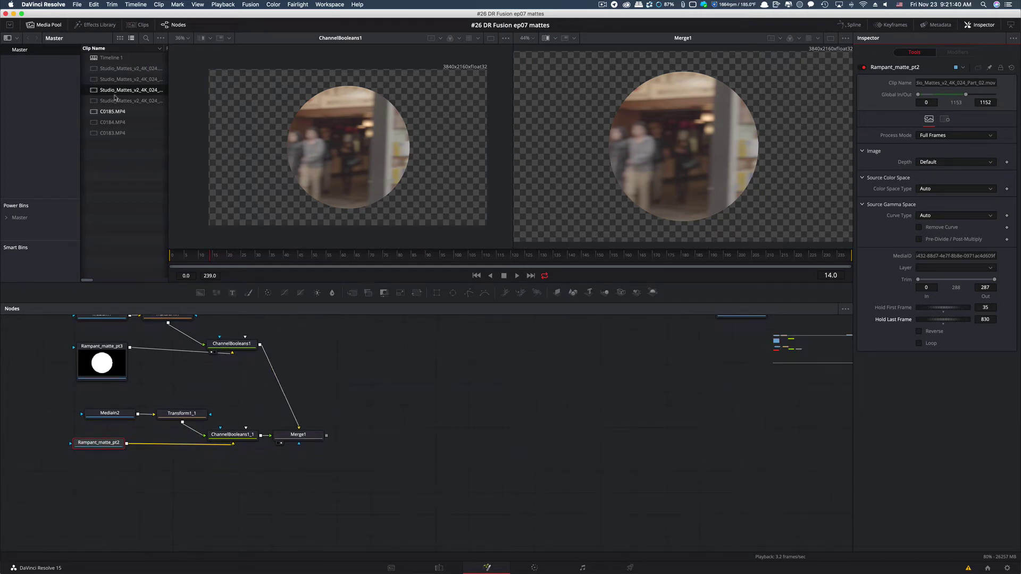
{"action": "left_click_drag", "start_coordinate": [93, 111], "coordinate": [128, 476]}
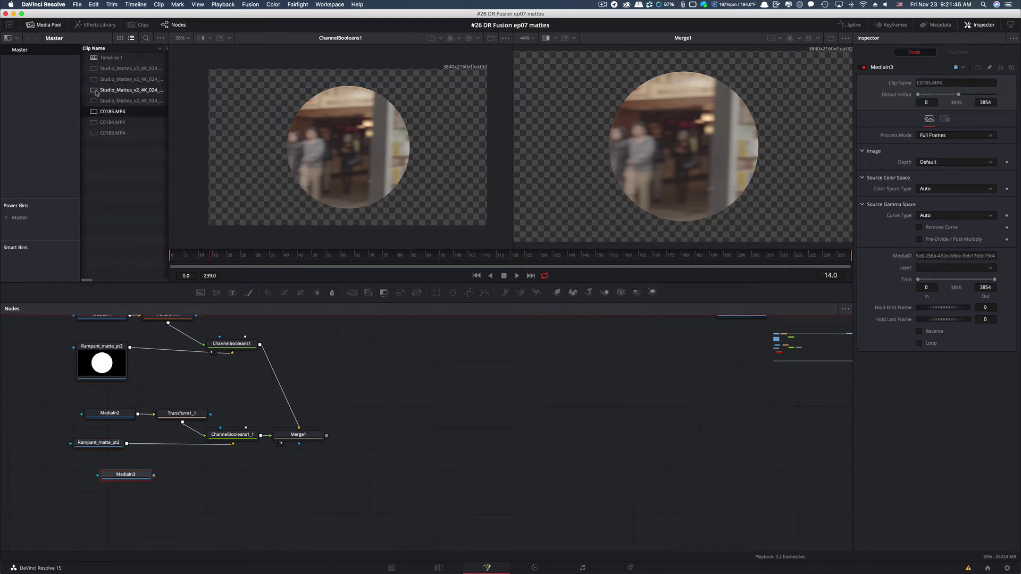
{"action": "left_click_drag", "start_coordinate": [106, 90], "coordinate": [127, 524]}
{"action": "key", "text": "Delete"}
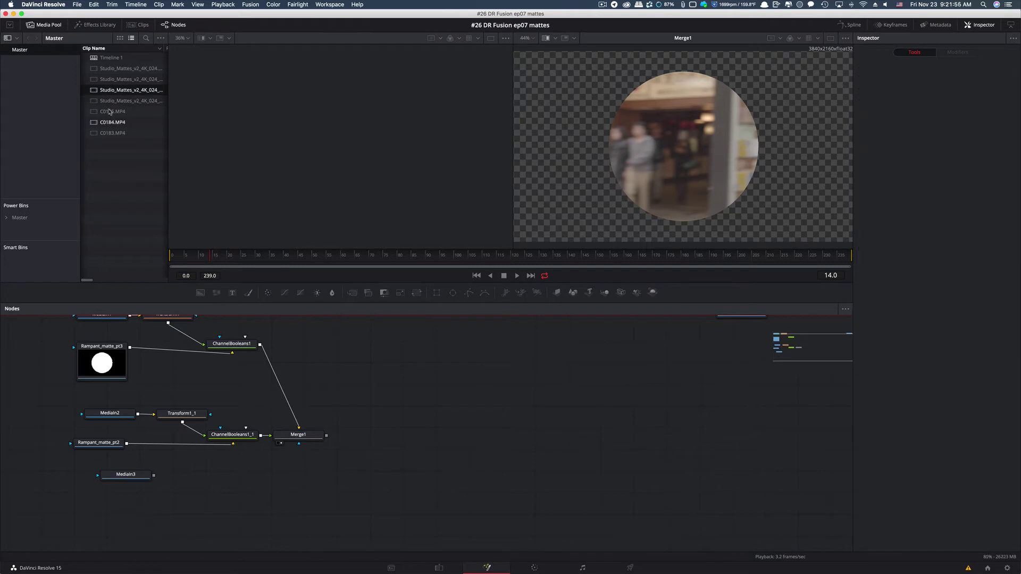
{"action": "left_click_drag", "start_coordinate": [103, 101], "coordinate": [133, 501]}
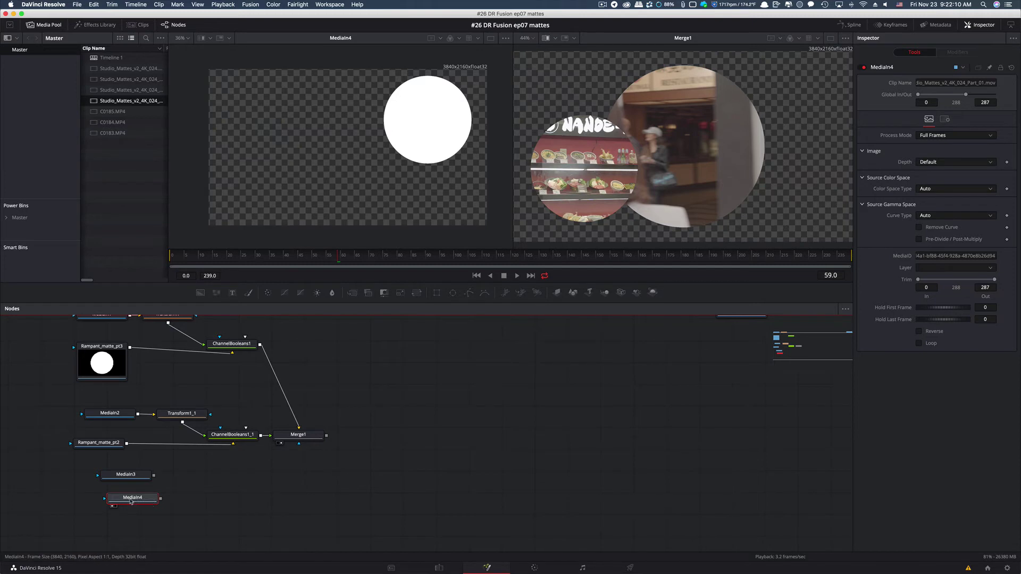
Rename the MediaIn4 node as Rampant_matte_pt1.
{"action": "left_click_drag", "start_coordinate": [131, 501], "coordinate": [121, 501]}
{"action": "key", "text": "F2"}
{"action": "type", "text": "Rampant_matte_"}
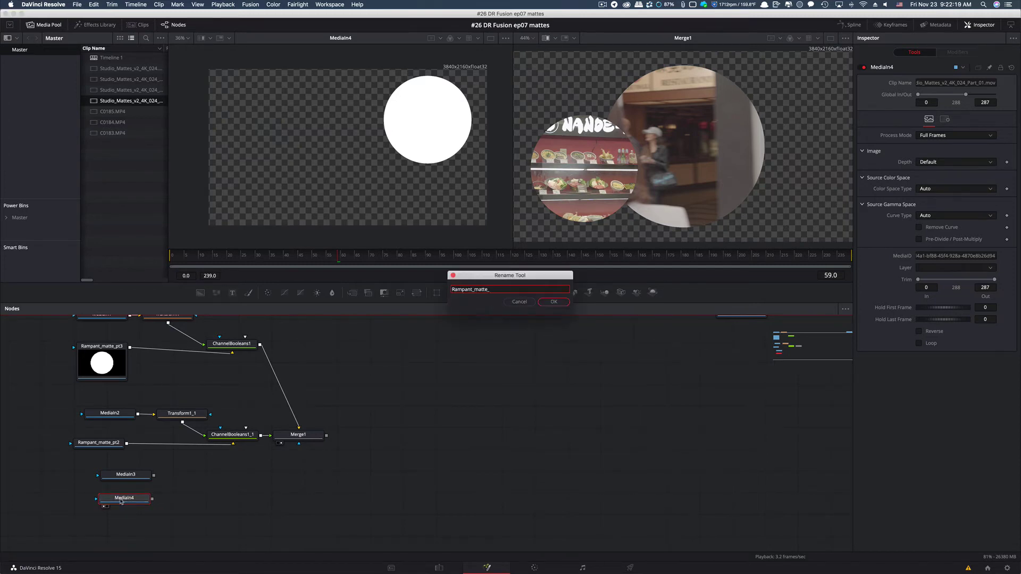
{"action": "type", "text": "pt1"}
{"action": "key", "text": "Return"}
Paste Transform and Channel Booleans copies beside the new sources, feeding MediaIn3 into the Transform and Rampant_matte_pt1 into the Channel Booleans.
{"action": "mouse_move", "coordinate": [122, 462]}
{"action": "left_mouse_down"}
{"action": "mouse_move", "coordinate": [160, 508]}
{"action": "mouse_move", "coordinate": [108, 472]}
{"action": "left_mouse_up"}
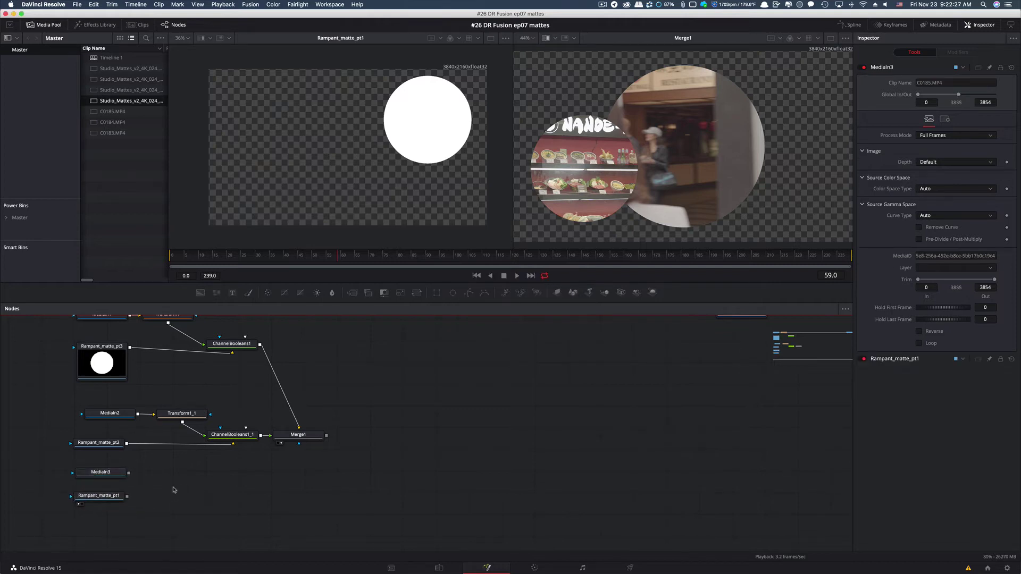
{"action": "key", "text": "ctrl+v"}
{"action": "mouse_move", "coordinate": [172, 492]}
{"action": "left_mouse_down"}
{"action": "mouse_move", "coordinate": [177, 473]}
{"action": "mouse_move", "coordinate": [150, 475]}
{"action": "mouse_move", "coordinate": [152, 504]}
{"action": "mouse_move", "coordinate": [178, 498]}
{"action": "left_mouse_up"}
{"action": "left_click_drag", "start_coordinate": [86, 458], "coordinate": [192, 525]}
{"action": "left_click_drag", "start_coordinate": [178, 466], "coordinate": [262, 475]}
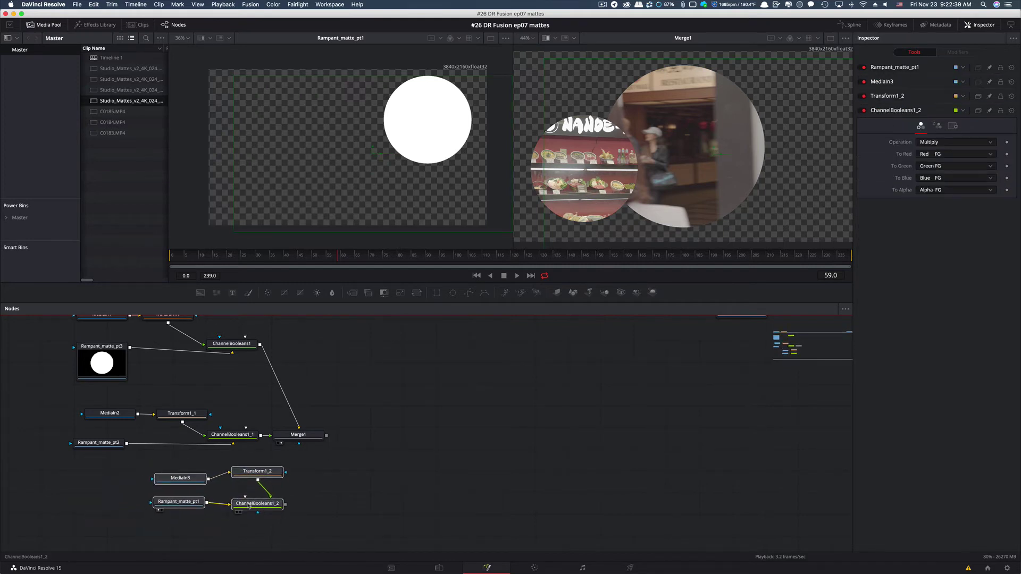
With ChannelBooleans1_2 in the second viewer and Transform1_2 in the first, move Transform1_2's centre to about X 0.84, Y 0.67.
{"action": "left_click", "coordinate": [273, 504]}
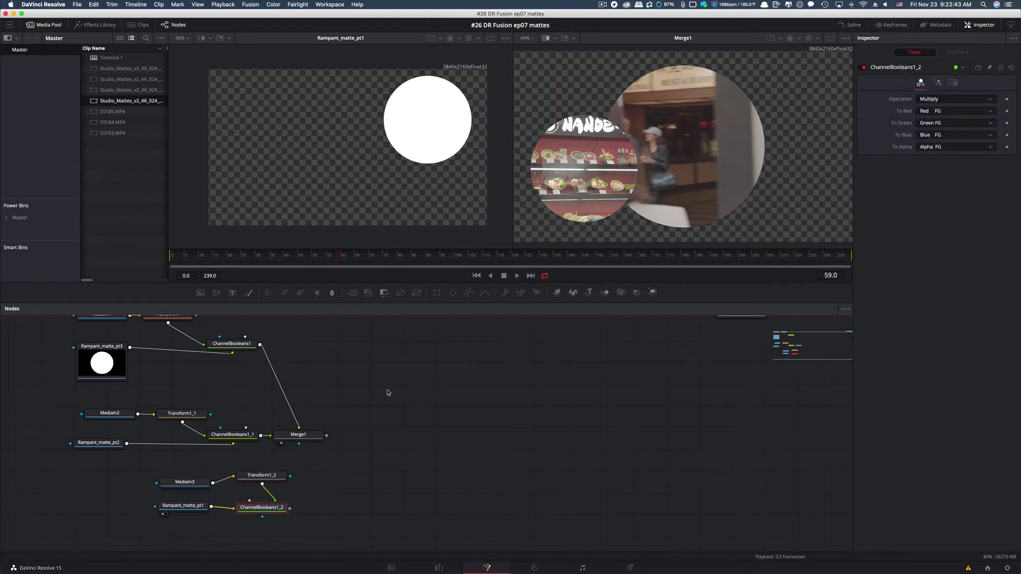
{"action": "key", "text": "2"}
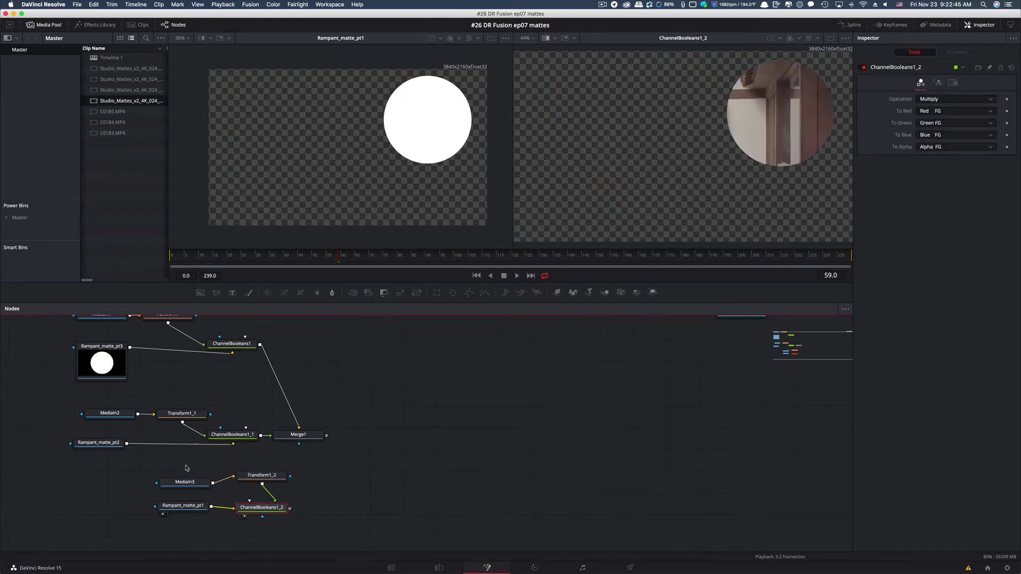
{"action": "left_click", "coordinate": [260, 475]}
{"action": "key", "text": "1"}
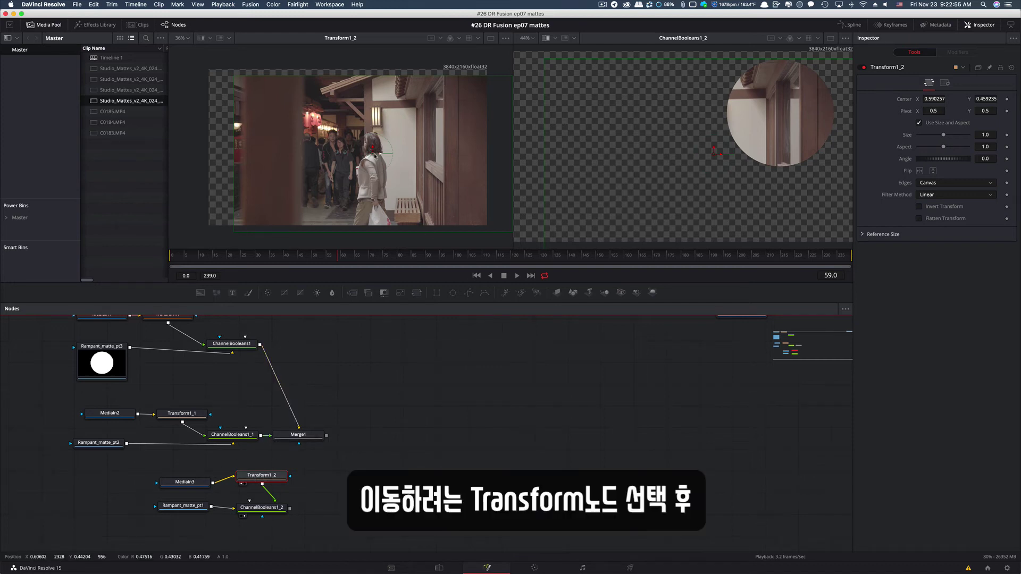
{"action": "left_click_drag", "start_coordinate": [389, 144], "coordinate": [442, 123]}
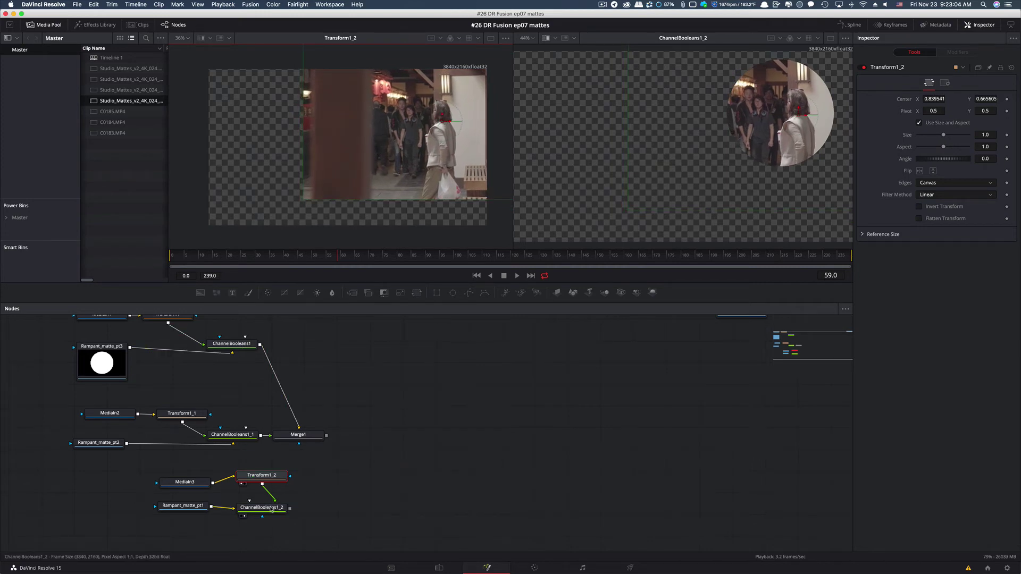
Move the MediaIn3 node group left beneath the second group and offset ChannelBooleans1_2 to the right of Transform1_2.
{"action": "left_click_drag", "start_coordinate": [153, 467], "coordinate": [288, 522]}
{"action": "mouse_move", "coordinate": [259, 483]}
{"action": "left_mouse_down"}
{"action": "mouse_move", "coordinate": [203, 475]}
{"action": "mouse_move", "coordinate": [250, 497]}
{"action": "mouse_move", "coordinate": [275, 496]}
{"action": "left_mouse_up"}
{"action": "left_click", "coordinate": [213, 500]}
Set Rampant_matte_pt1 to hold its first frame for 60 frames and its last frame for 700.
{"action": "left_click", "coordinate": [127, 498]}
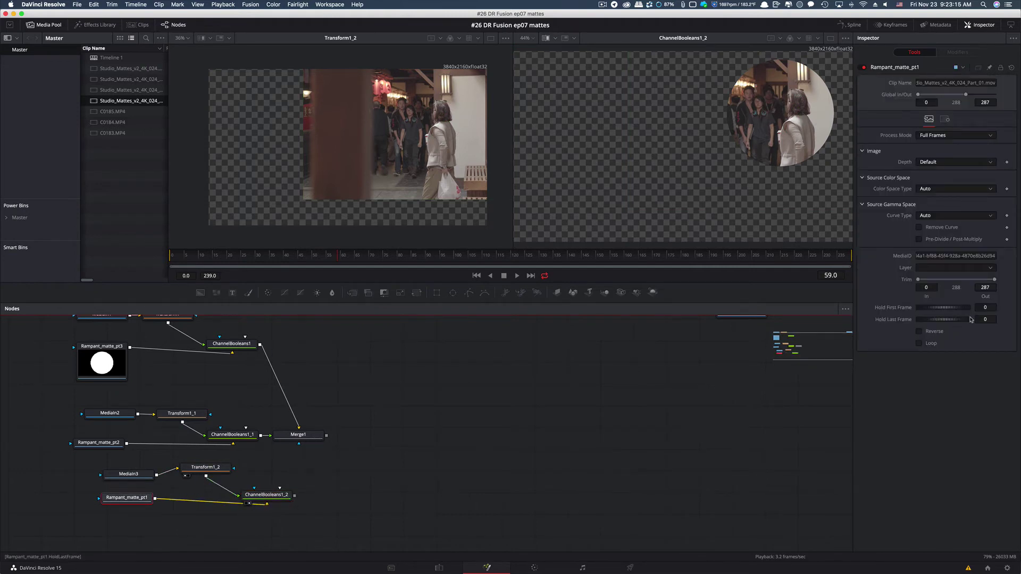
{"action": "left_click", "coordinate": [986, 307]}
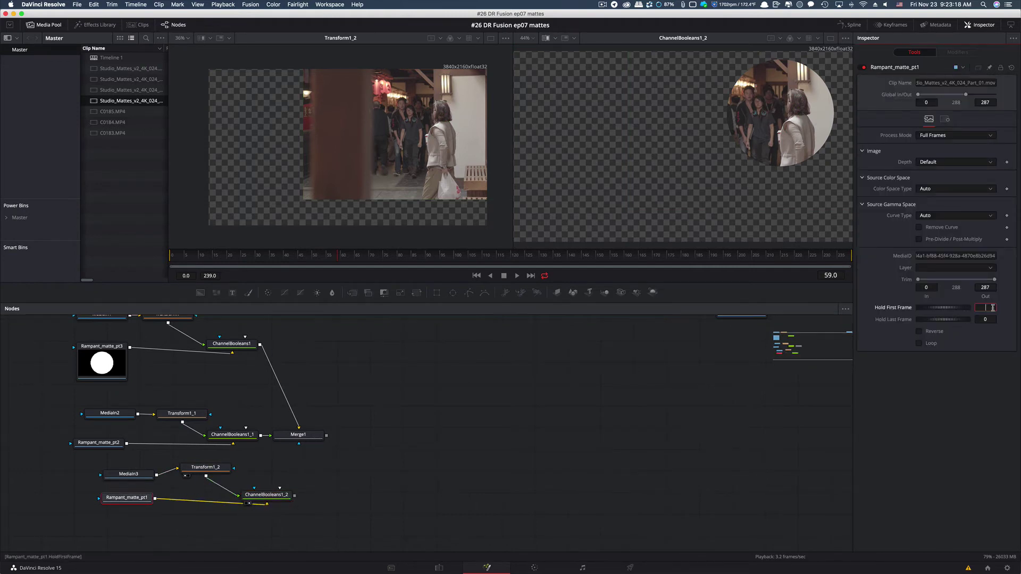
{"action": "left_click", "coordinate": [108, 445]}
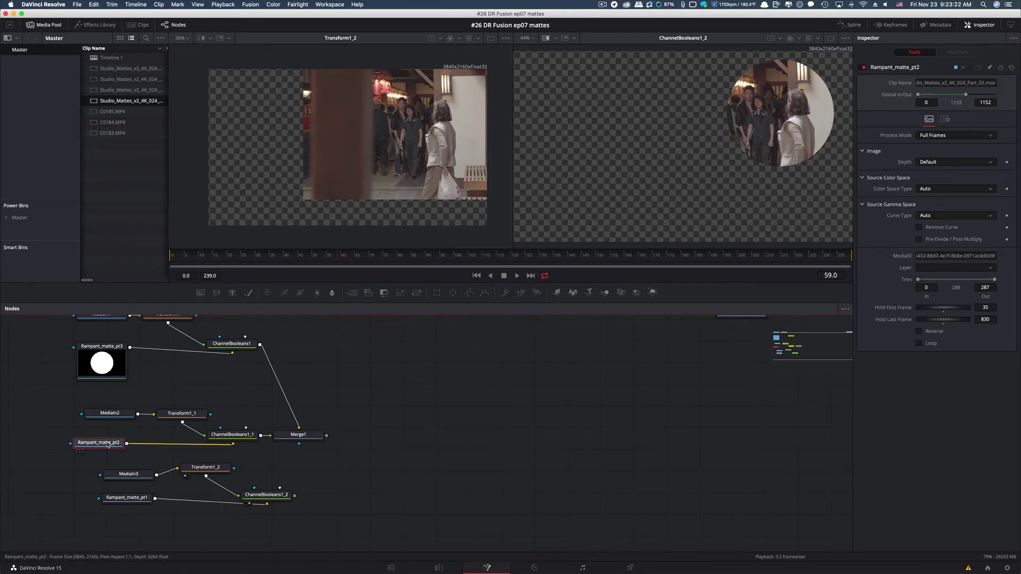
{"action": "left_click", "coordinate": [128, 502]}
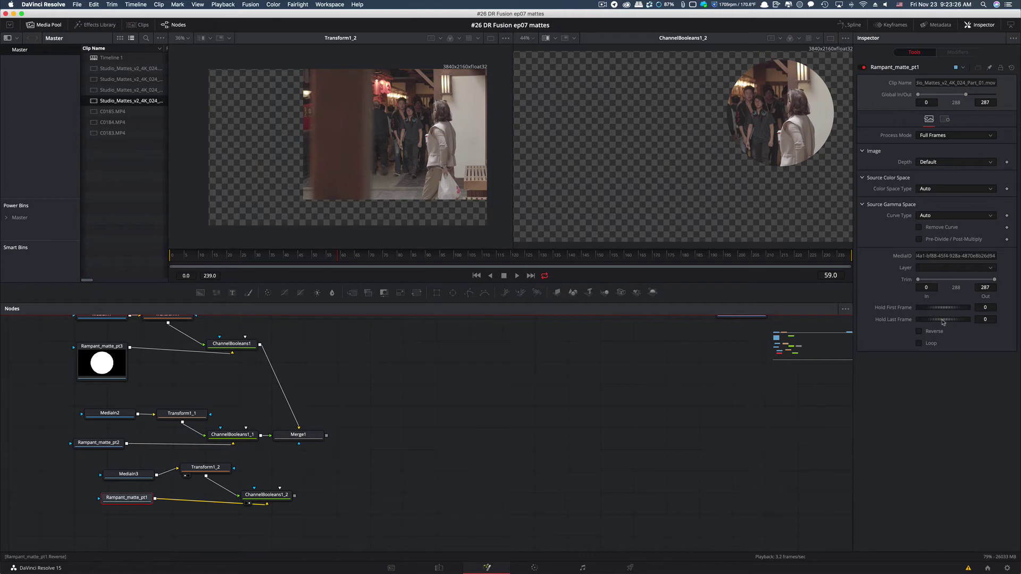
{"action": "left_click", "coordinate": [991, 307]}
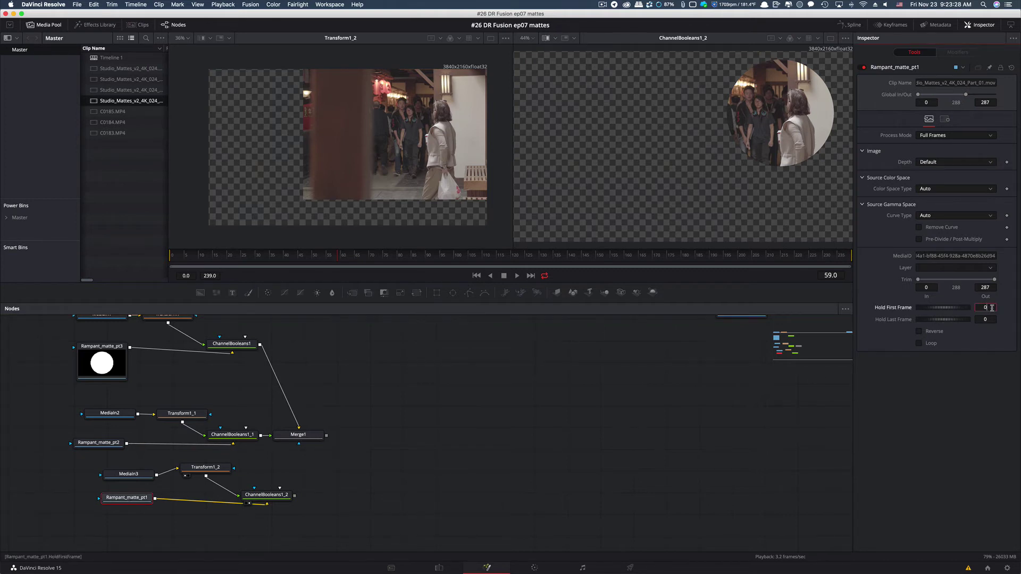
{"action": "type", "text": "60"}
{"action": "key", "text": "Tab"}
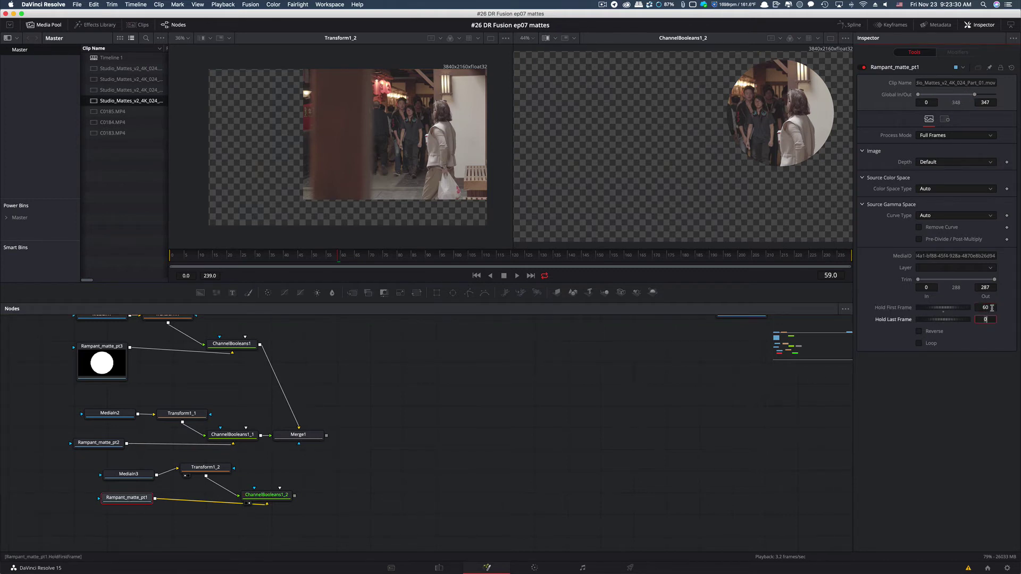
{"action": "type", "text": "700"}
{"action": "key", "text": "Return"}
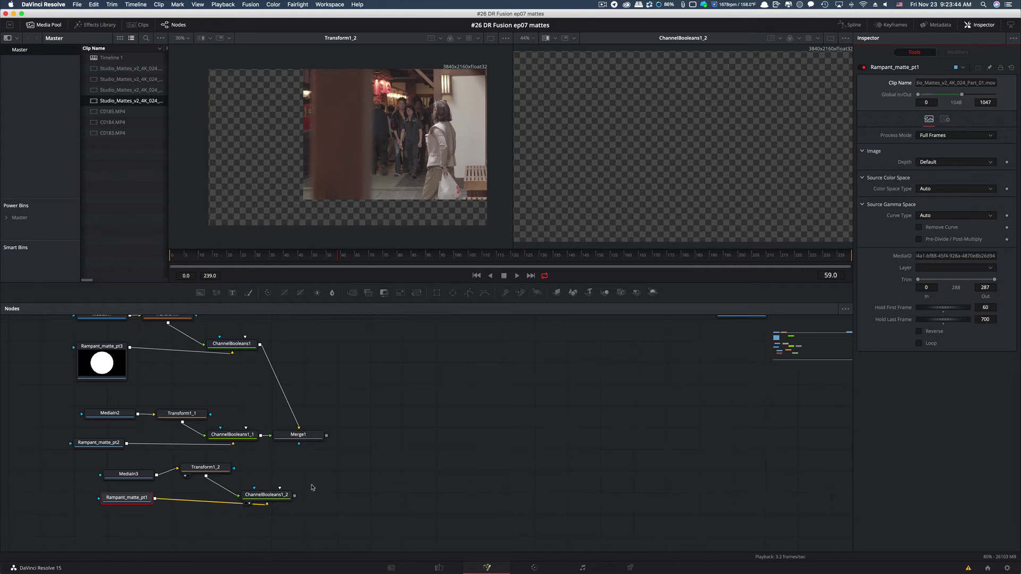
Place ChannelBooleans1_2 below Merge1 and merge Merge1's output over it with a second Merge node.
{"action": "left_click_drag", "start_coordinate": [268, 498], "coordinate": [300, 475]}
{"action": "left_click", "coordinate": [273, 485]}
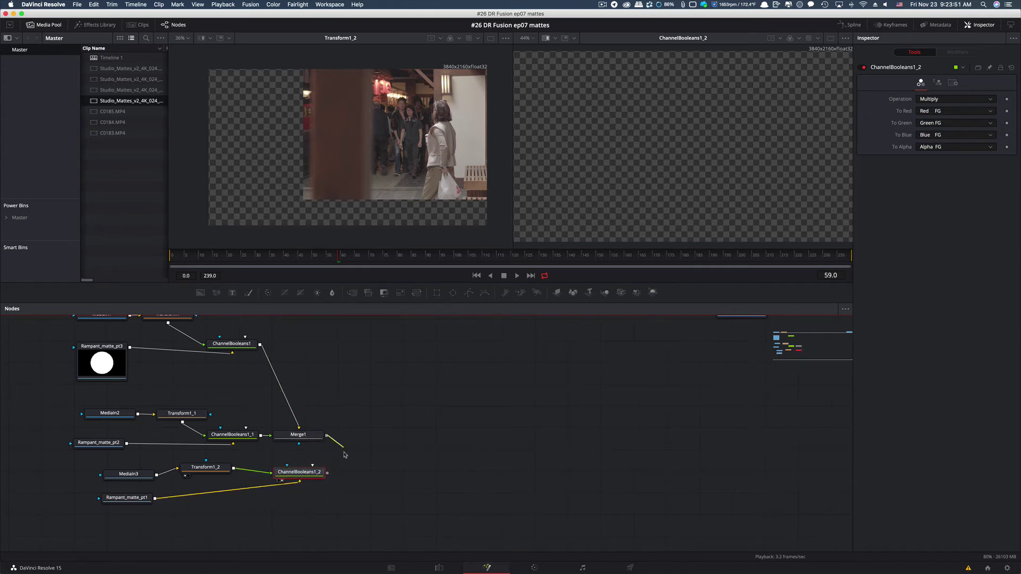
{"action": "left_click_drag", "start_coordinate": [327, 435], "coordinate": [388, 452]}
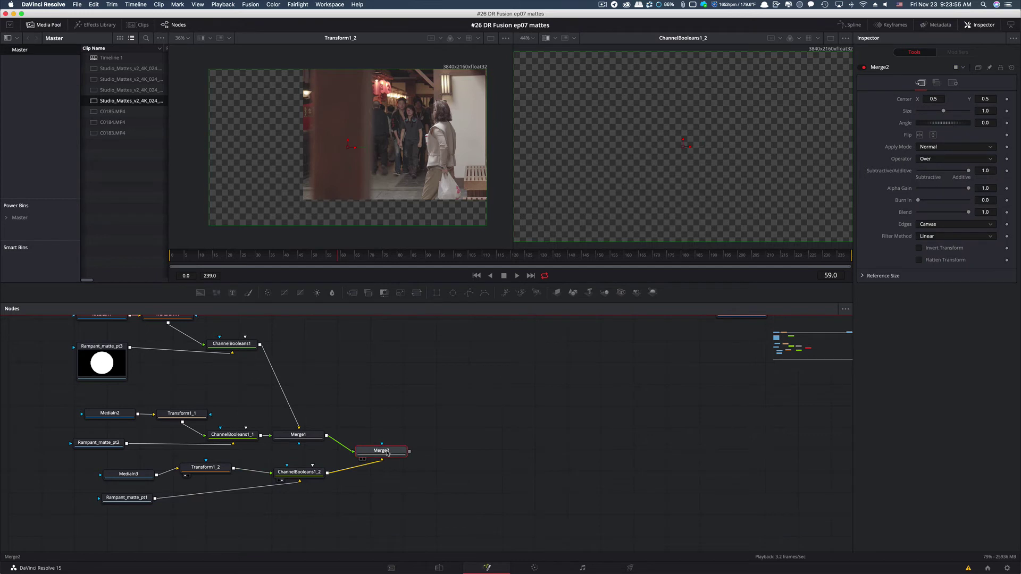
Show Merge2 in the second viewer and scrub to frame 91 to check all three masked clips.
{"action": "key", "text": "2"}
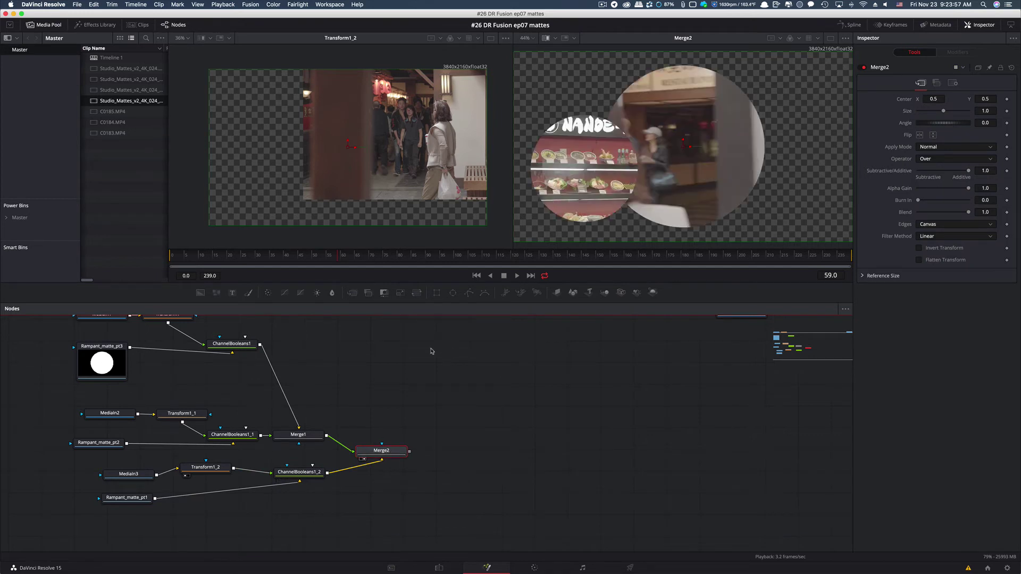
{"action": "left_click_drag", "start_coordinate": [396, 261], "coordinate": [431, 259]}
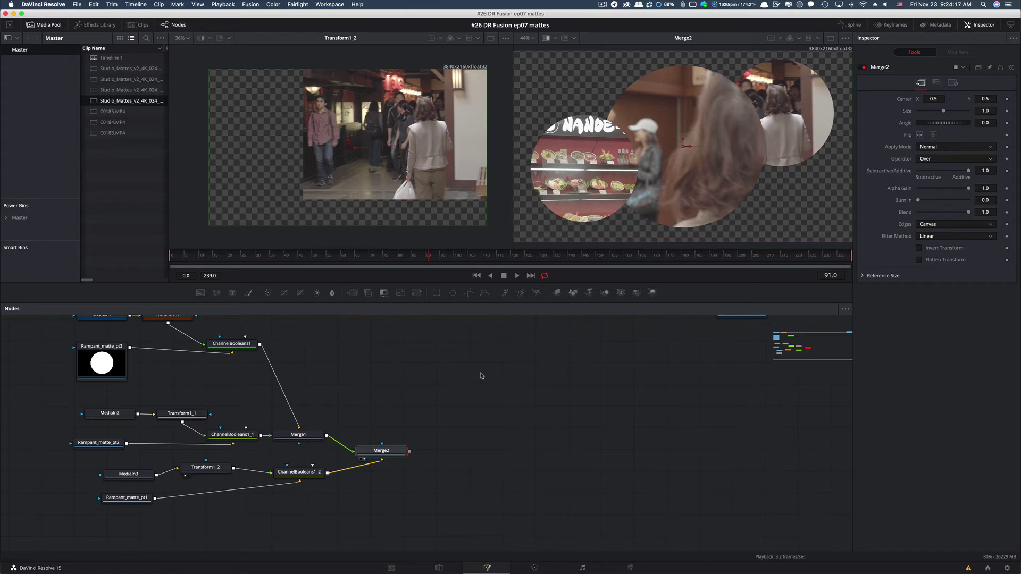
Tidy the node graph by nudging ChannelBooleans1_2 slightly up and Merge2 slightly up and to the right.
{"action": "mouse_move", "coordinate": [393, 453]}
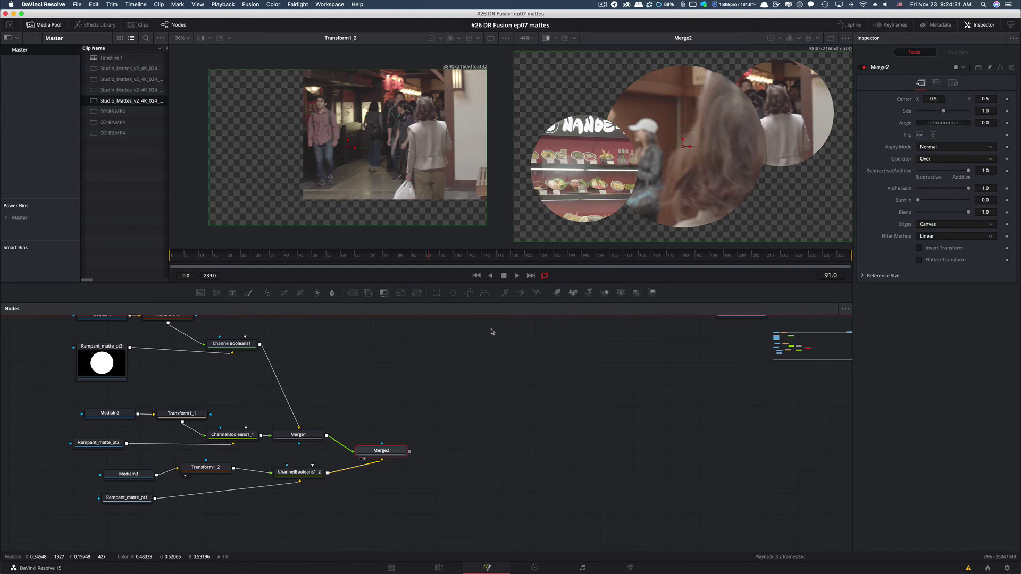
{"action": "left_click_drag", "start_coordinate": [380, 455], "coordinate": [387, 461]}
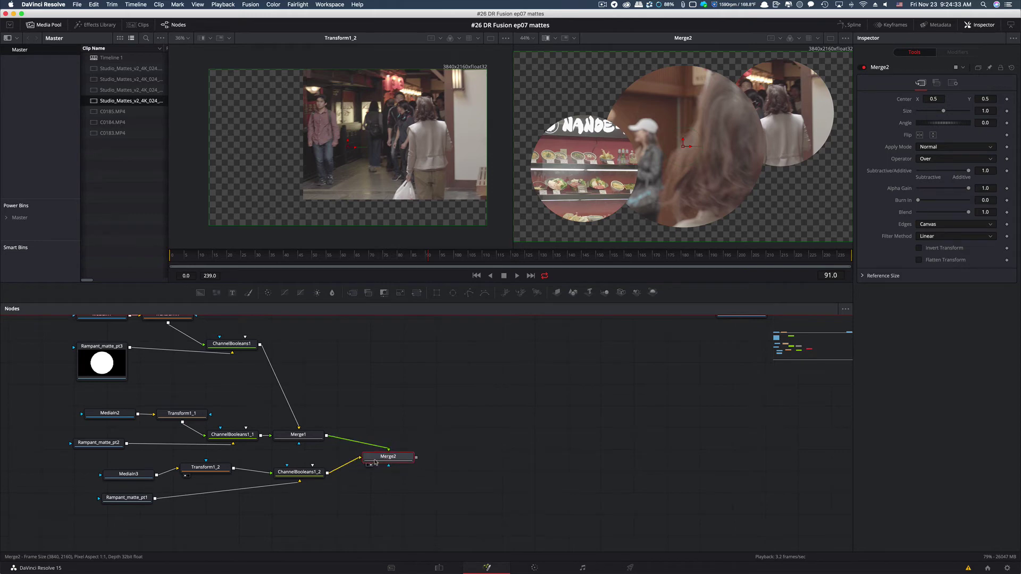
{"action": "left_click", "coordinate": [299, 466]}
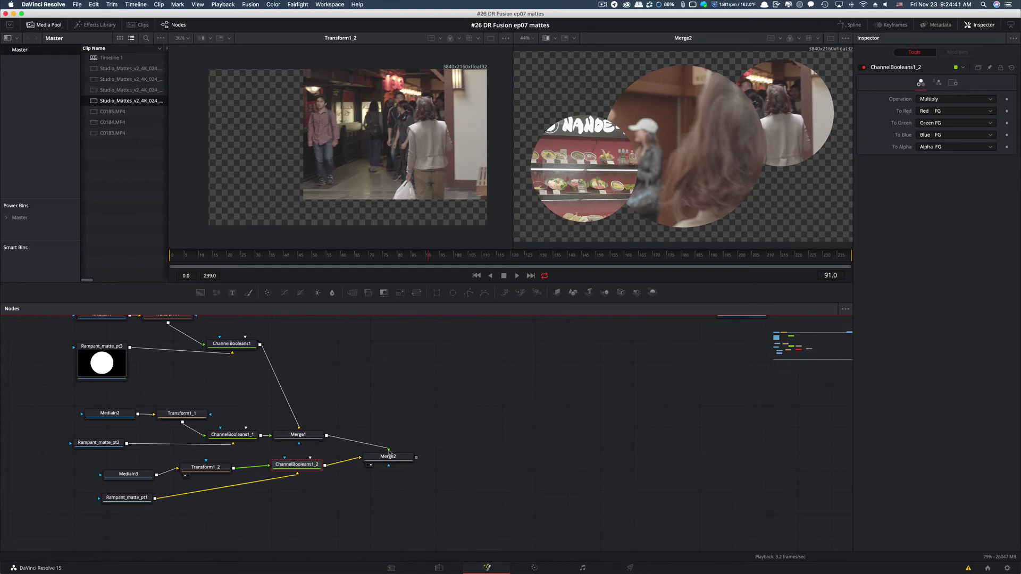
{"action": "left_click_drag", "start_coordinate": [391, 456], "coordinate": [397, 448]}
Add a Background node above Merge2, show it in the first viewer, and colour it soft green (hue 0.288, saturation 0.373, value 0.717).
{"action": "left_click_drag", "start_coordinate": [200, 293], "coordinate": [400, 393]}
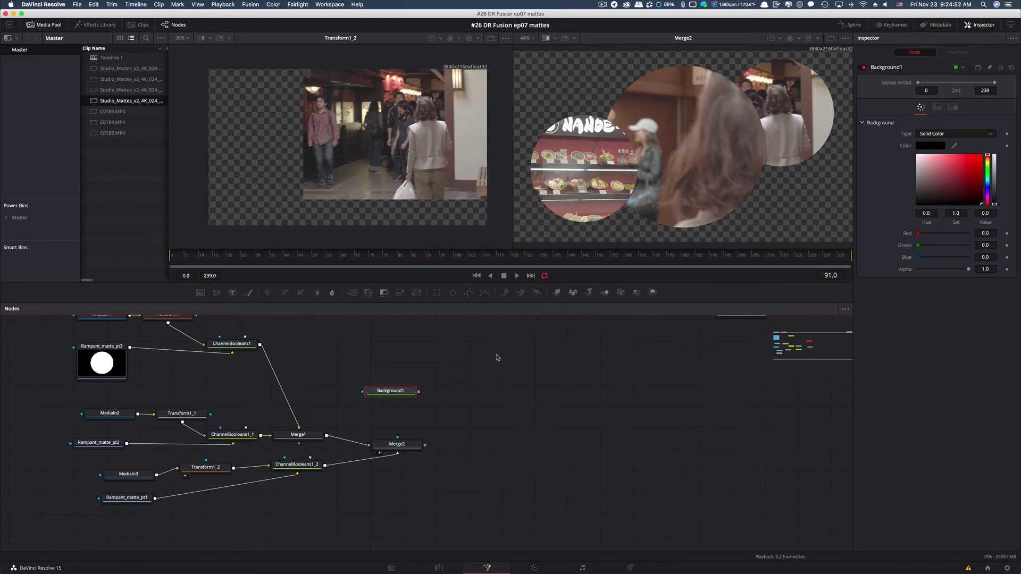
{"action": "key", "text": "1"}
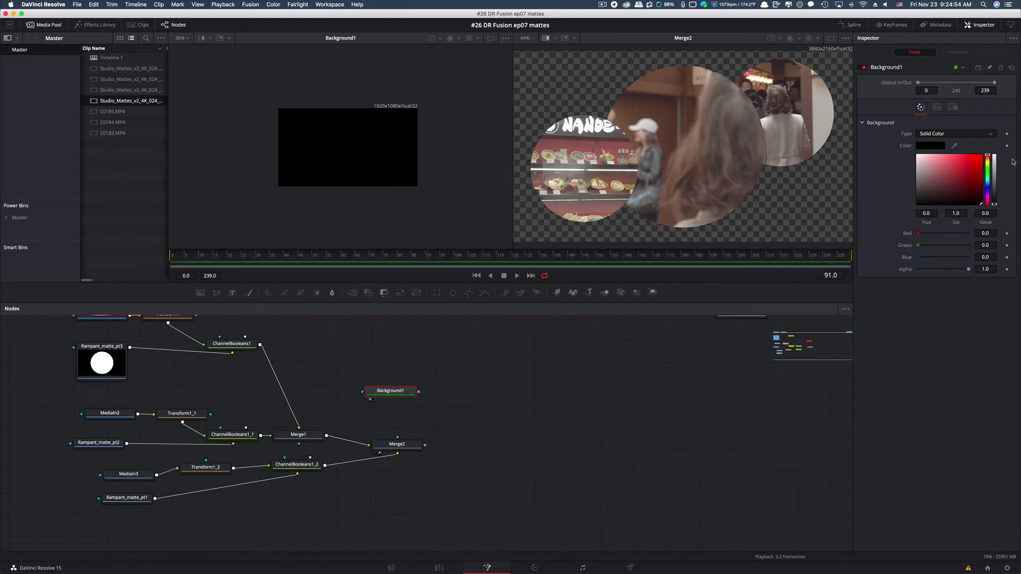
{"action": "left_click_drag", "start_coordinate": [988, 156], "coordinate": [987, 171]}
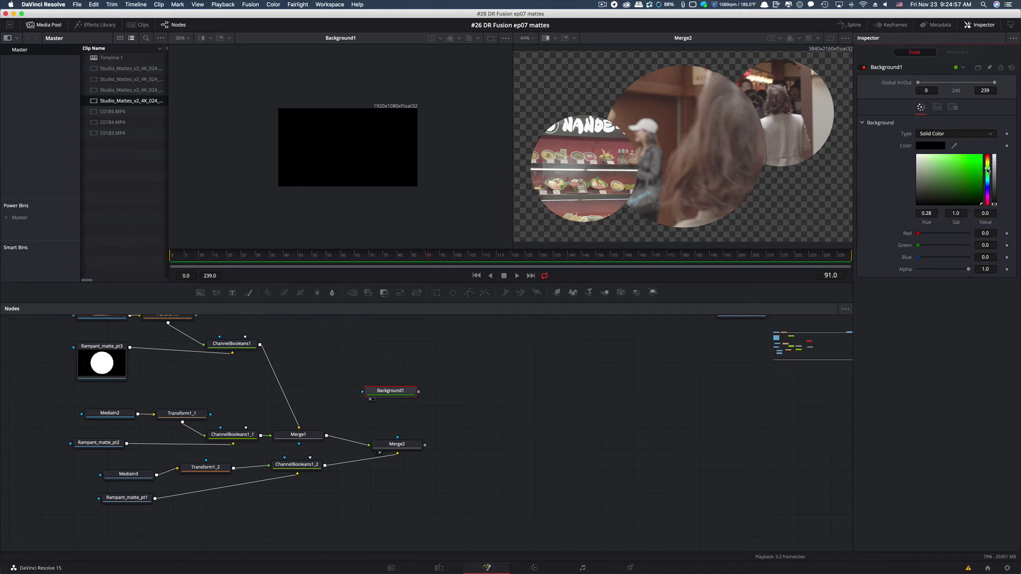
{"action": "left_click", "coordinate": [941, 169]}
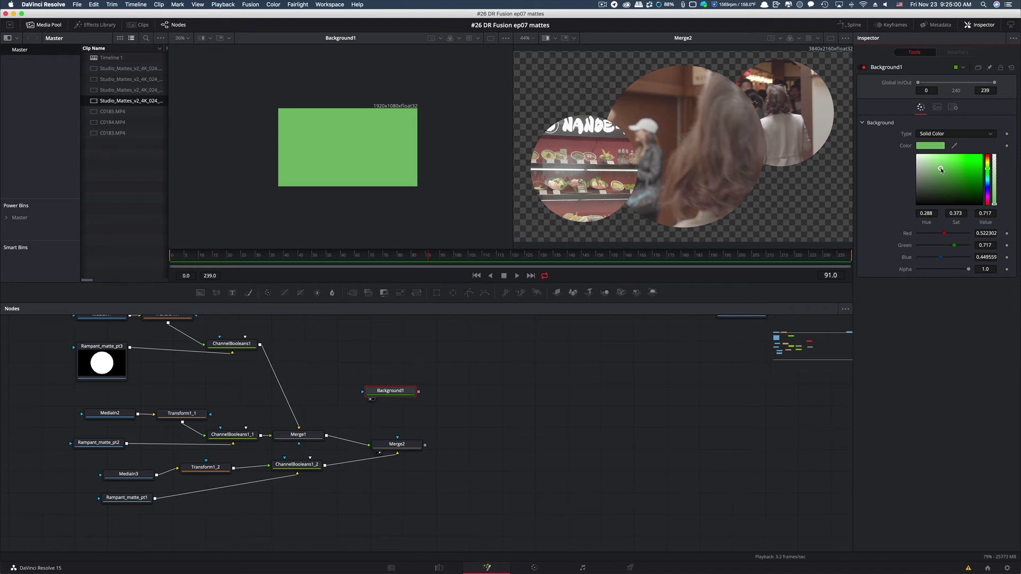
{"action": "left_click_drag", "start_coordinate": [404, 392], "coordinate": [412, 390]}
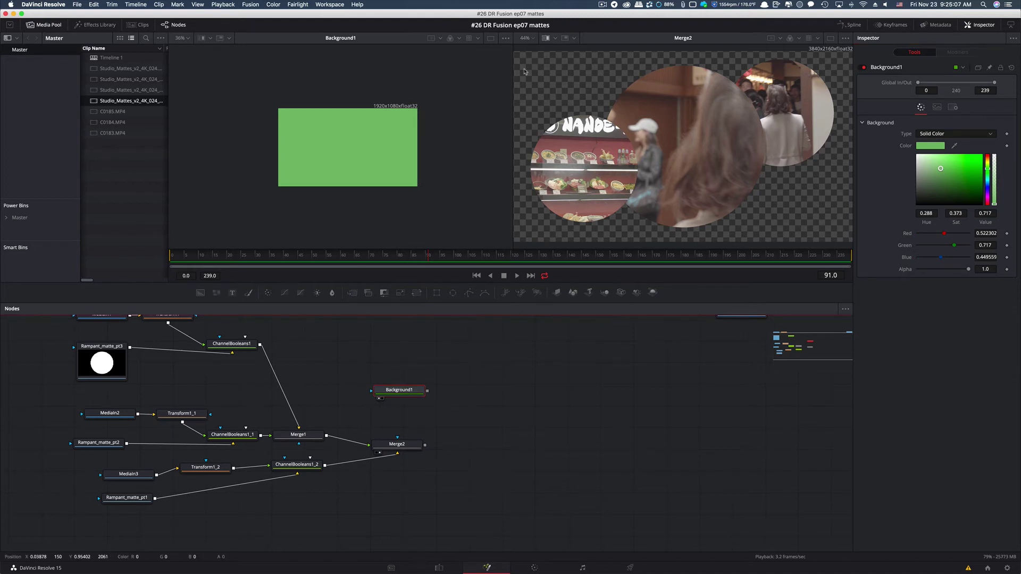
Add an unconnected Text+ node above Background1 and set its font to Swagger.
{"action": "left_click", "coordinate": [345, 334]}
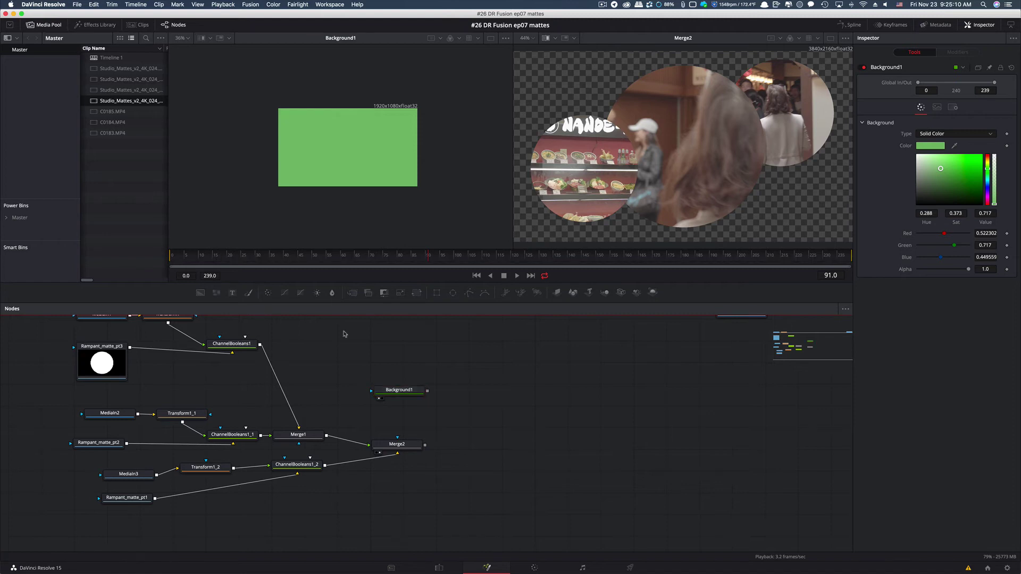
{"action": "left_click", "coordinate": [232, 293]}
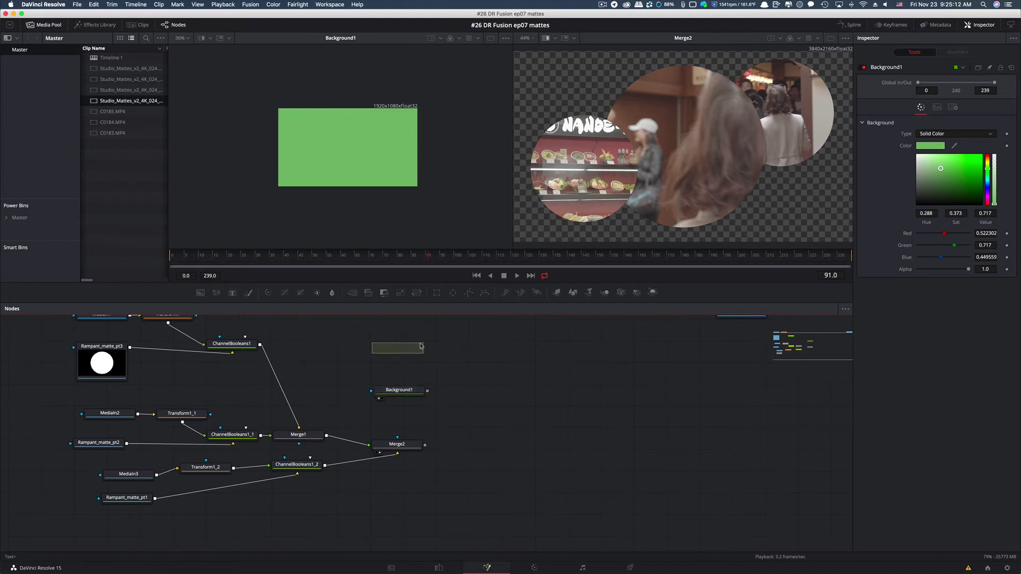
{"action": "left_click", "coordinate": [955, 195]}
{"action": "scroll", "coordinate": [939, 312], "scroll_direction": "down", "scroll_amount": 10}
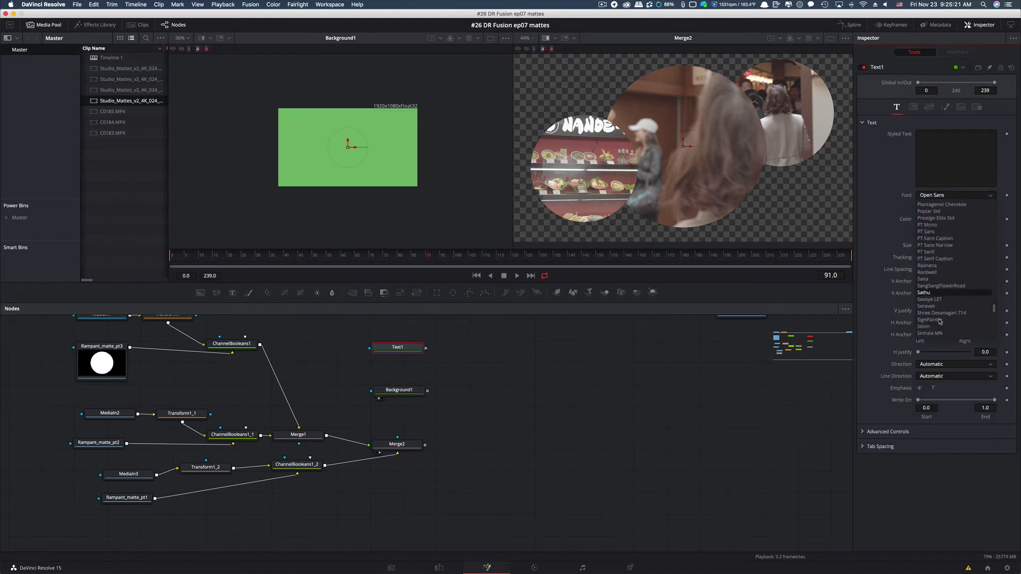
{"action": "left_click", "coordinate": [935, 253]}
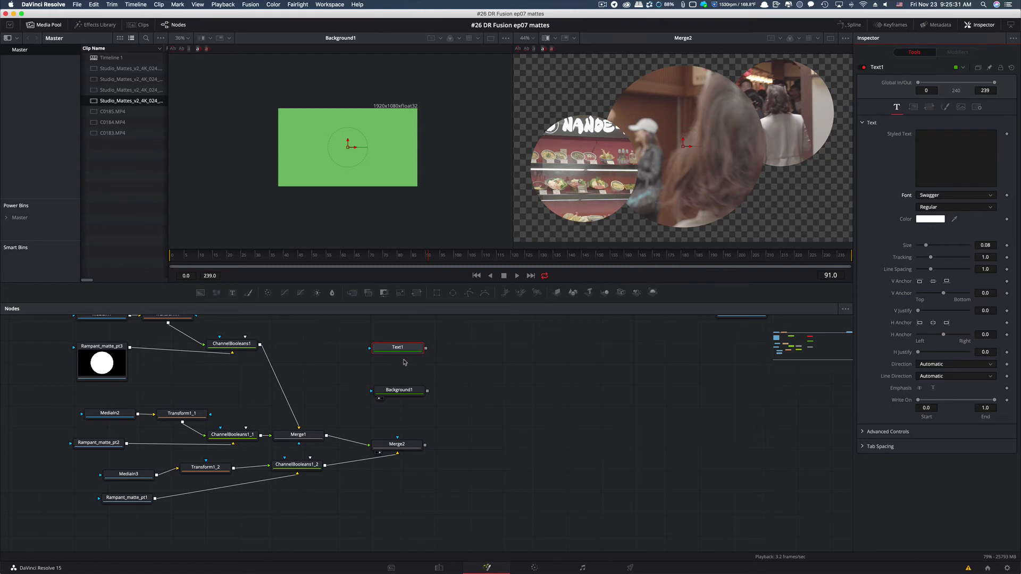
Duplicate the Text1 node and place the copy between Text1 and Background1.
{"action": "left_click", "coordinate": [446, 370]}
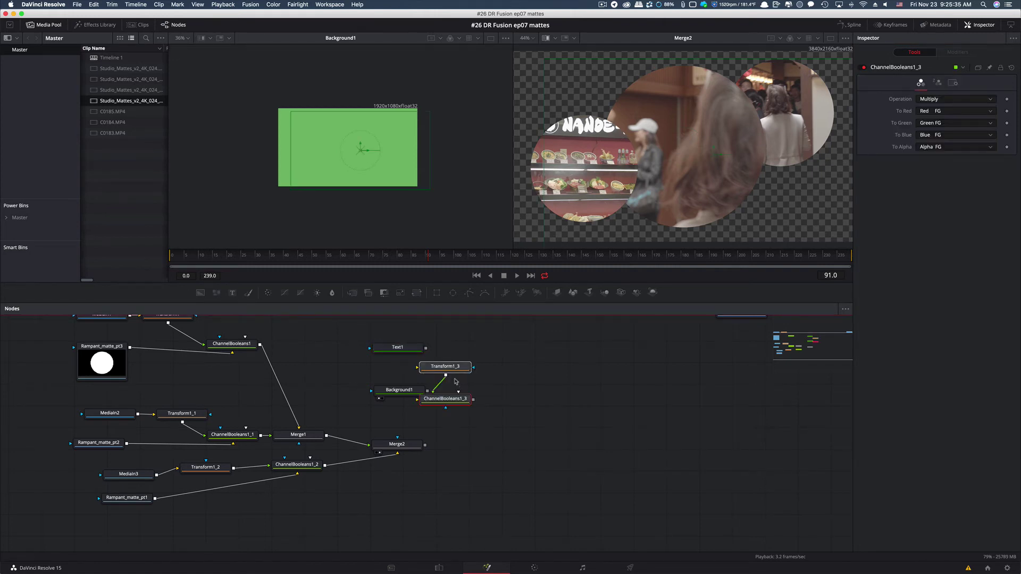
{"action": "left_click", "coordinate": [399, 350]}
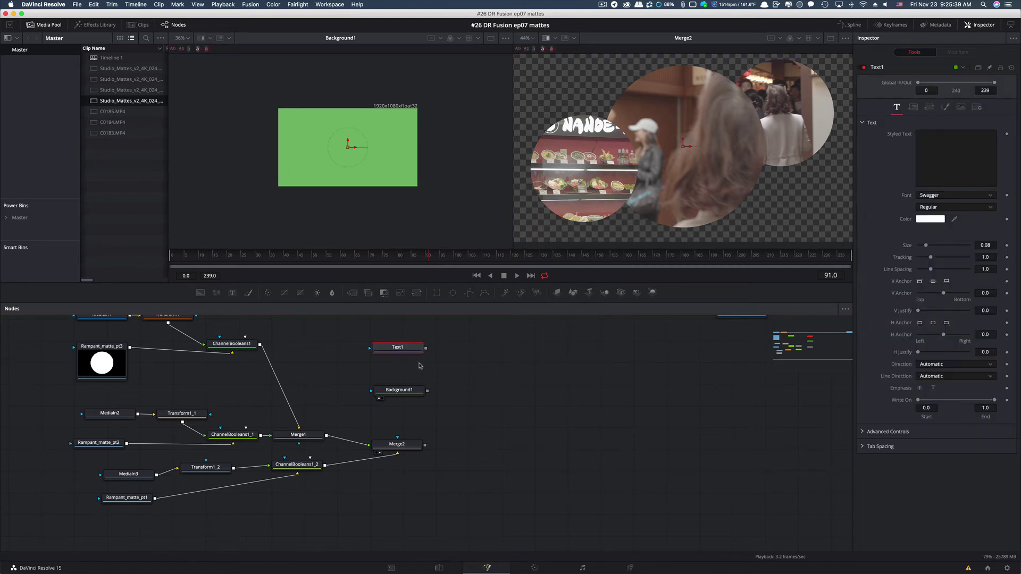
{"action": "left_click", "coordinate": [461, 351]}
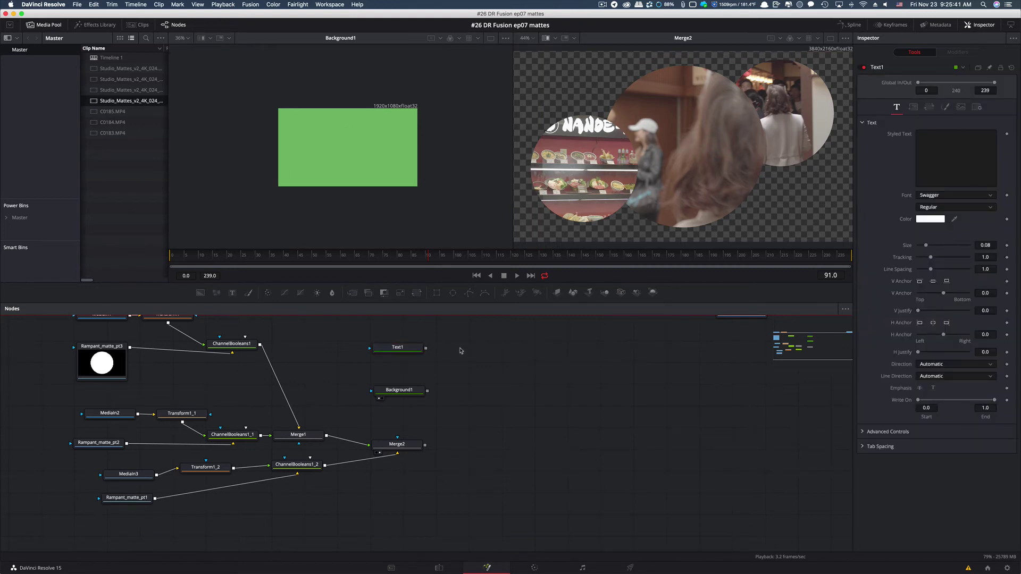
{"action": "key", "text": "ctrl+v"}
{"action": "left_click_drag", "start_coordinate": [461, 350], "coordinate": [411, 371]}
Enter "Japan Town" as the styled text of Text1 and "10.23.18" as that of Text1_1.
{"action": "left_click", "coordinate": [406, 348]}
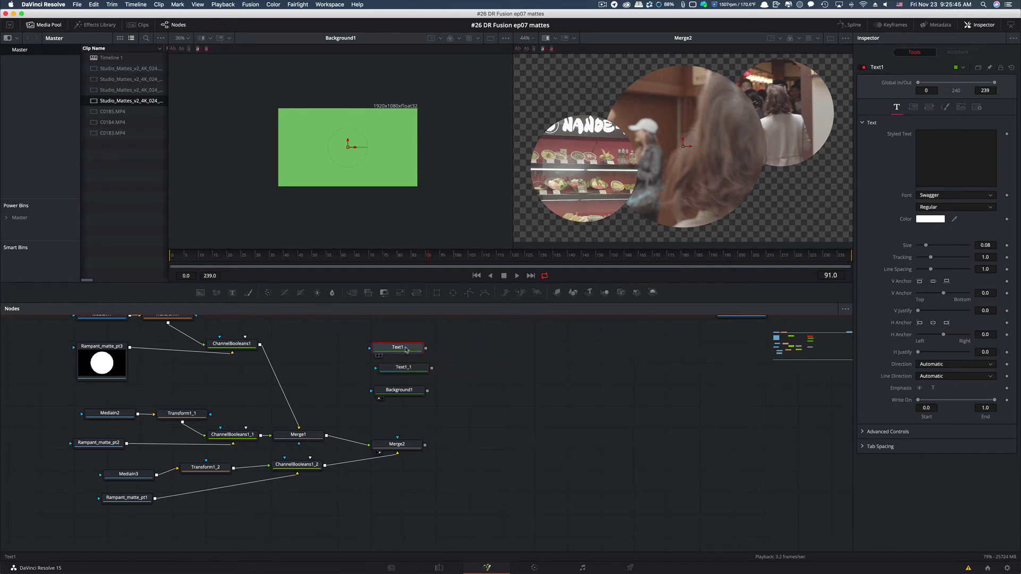
{"action": "left_click", "coordinate": [945, 147]}
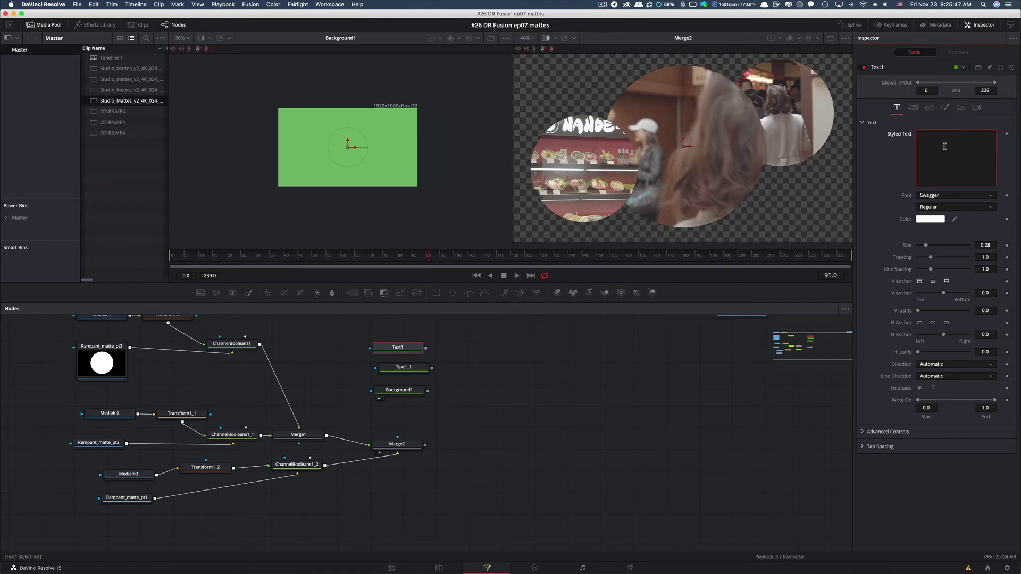
{"action": "type", "text": "Japan Town"}
{"action": "left_click", "coordinate": [403, 367]}
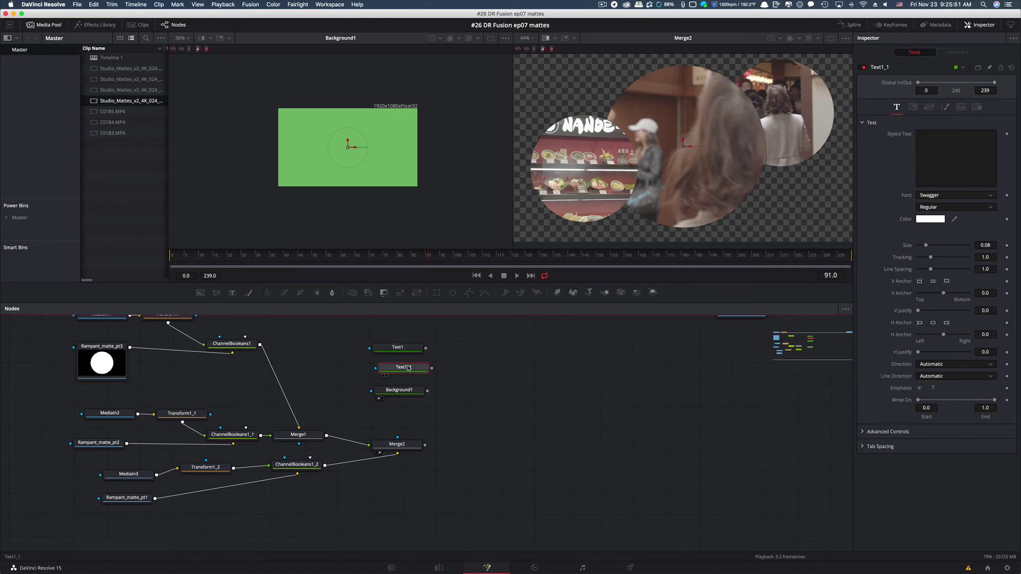
{"action": "left_click", "coordinate": [932, 144]}
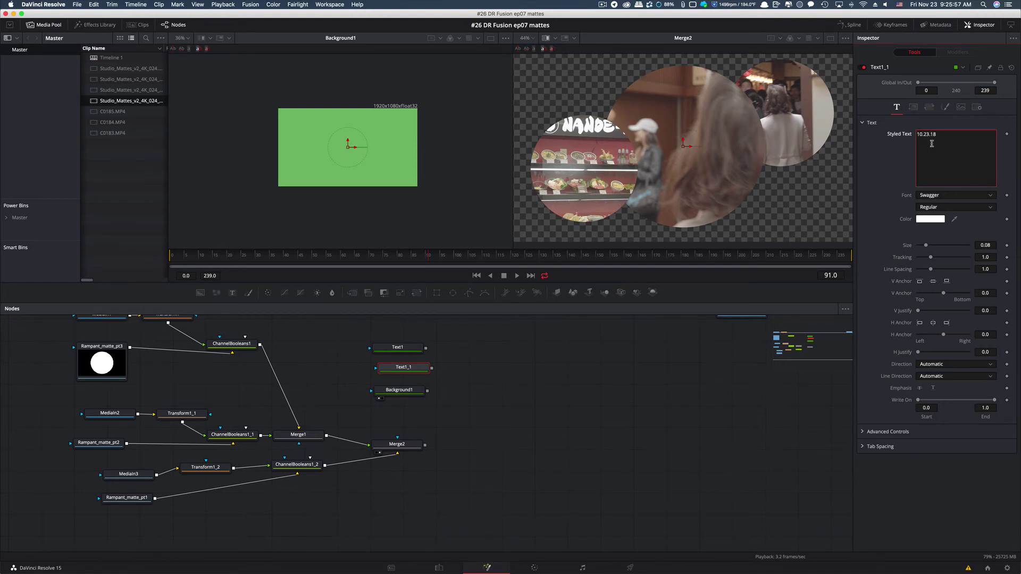
Merge Text1 over Text1_1 with a new Merge node and show the result in the first viewer.
{"action": "left_click", "coordinate": [414, 367]}
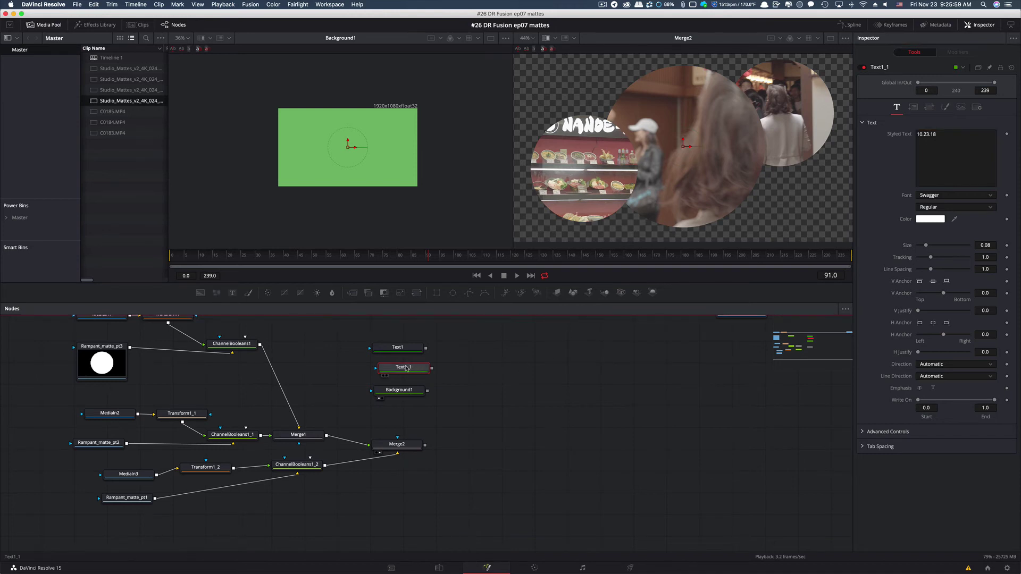
{"action": "mouse_move", "coordinate": [407, 368]}
{"action": "left_mouse_down"}
{"action": "mouse_move", "coordinate": [396, 349]}
{"action": "mouse_move", "coordinate": [418, 367]}
{"action": "left_mouse_up"}
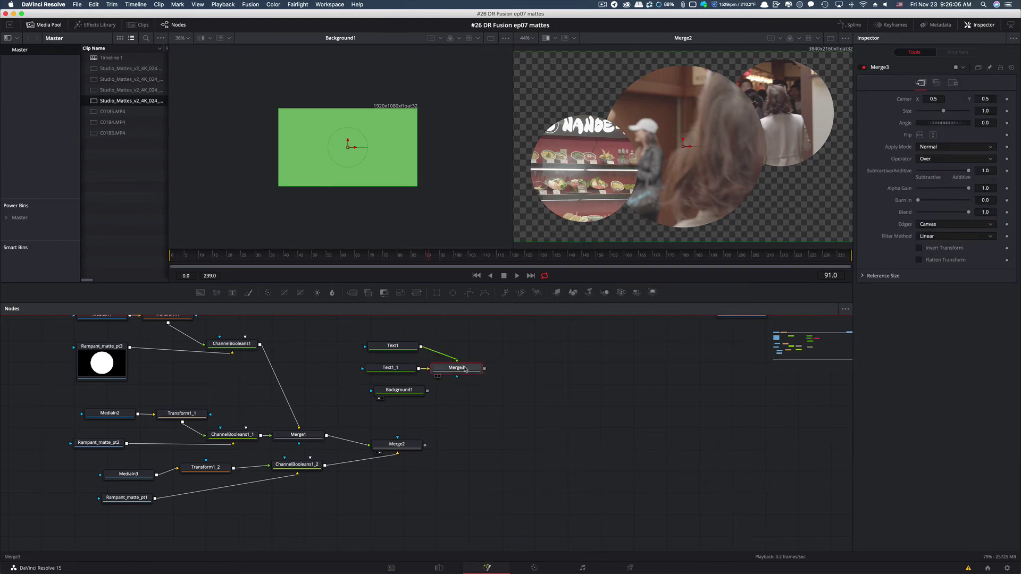
{"action": "left_click", "coordinate": [436, 376]}
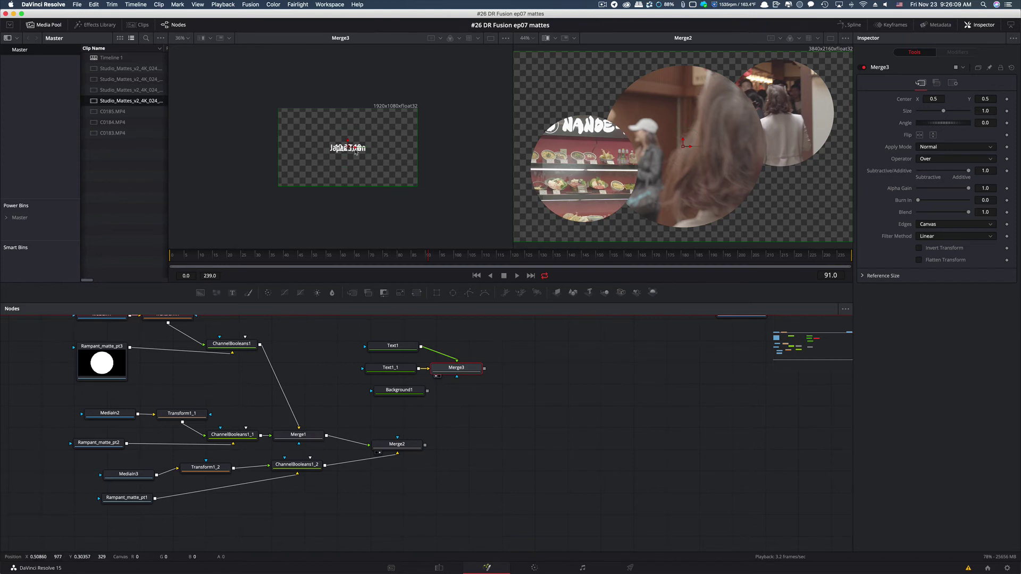
Insert a Transform node after Text1 and another after Text1_1, both ahead of Merge3.
{"action": "left_click", "coordinate": [393, 348]}
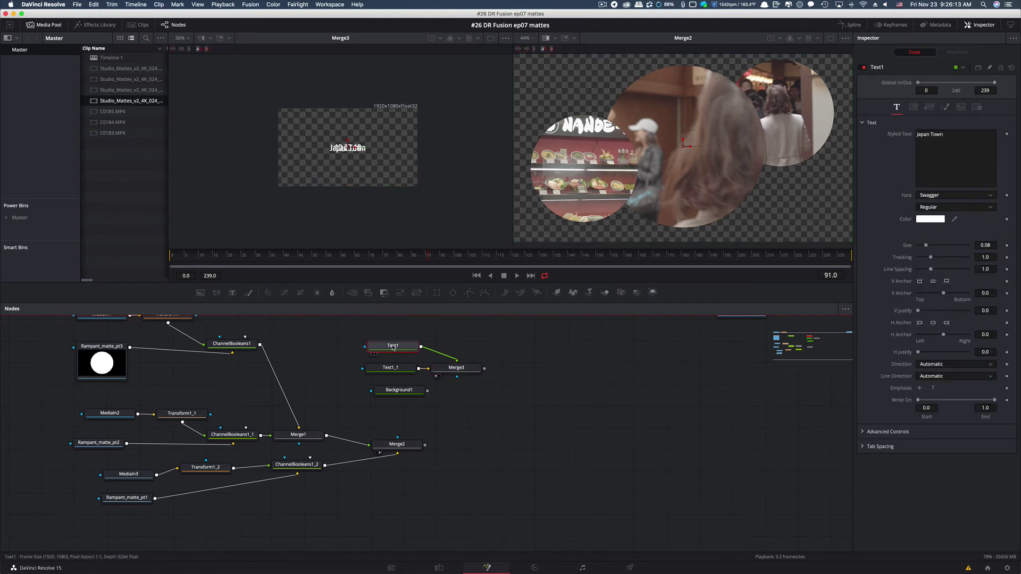
{"action": "key", "text": "shift+space"}
{"action": "type", "text": "xf"}
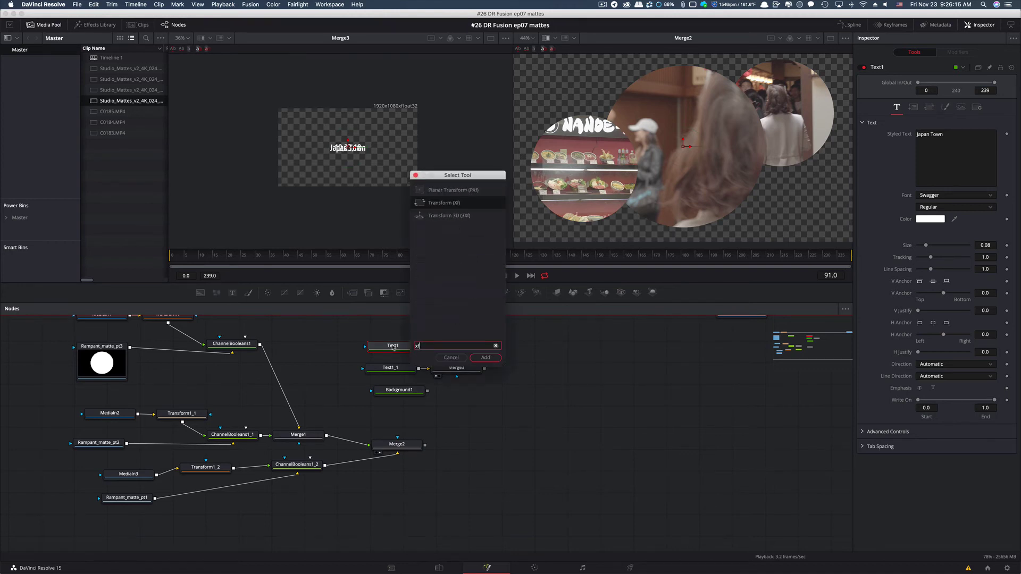
{"action": "key", "text": "Return"}
{"action": "left_click", "coordinate": [399, 369]}
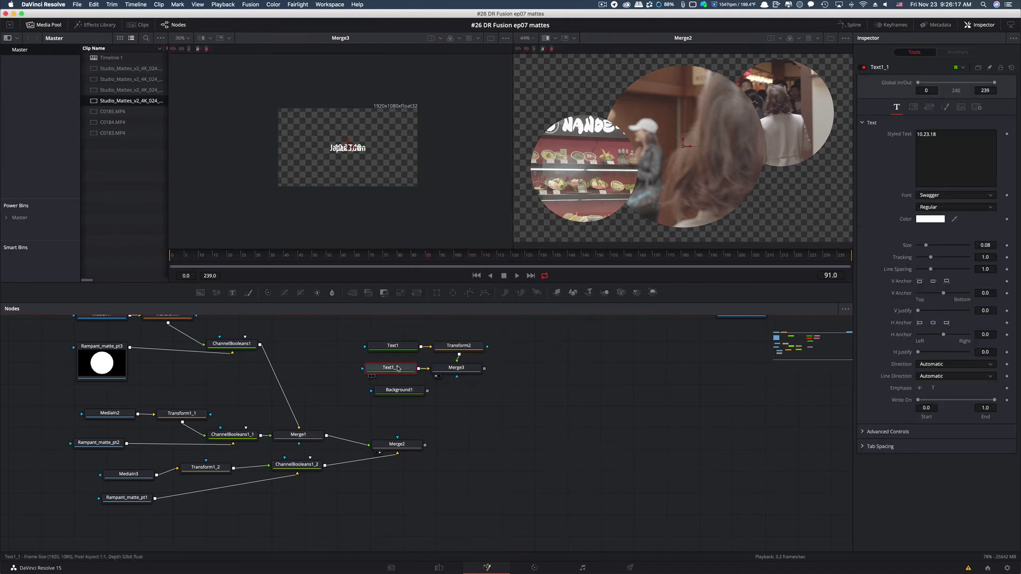
{"action": "key", "text": "shift+space"}
{"action": "key", "text": "Return"}
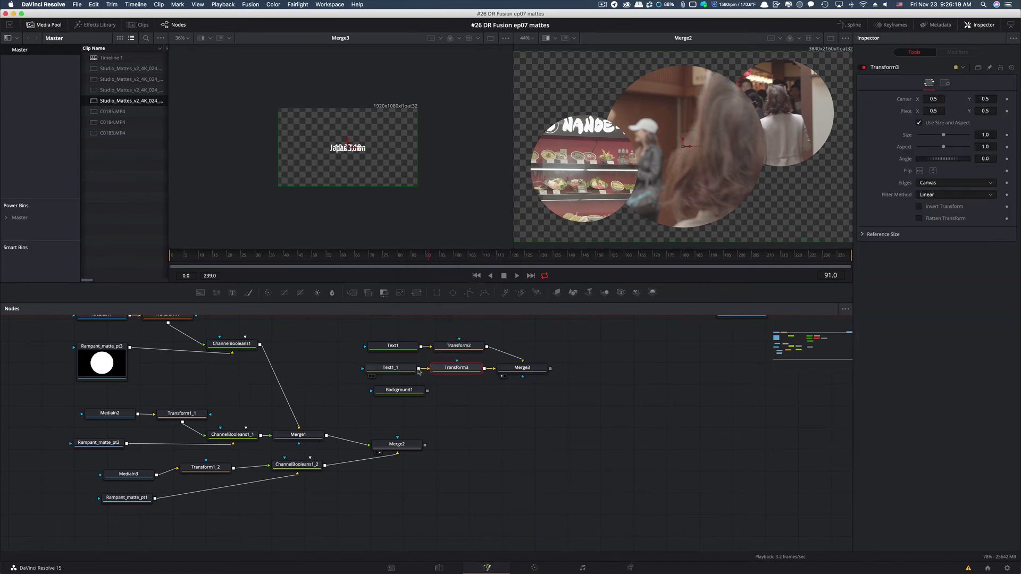
Show Transform2 in the first viewer and move the "Japan Town" title to the frame's upper-left corner, centre about X 0.18, Y 0.87.
{"action": "left_click", "coordinate": [459, 346]}
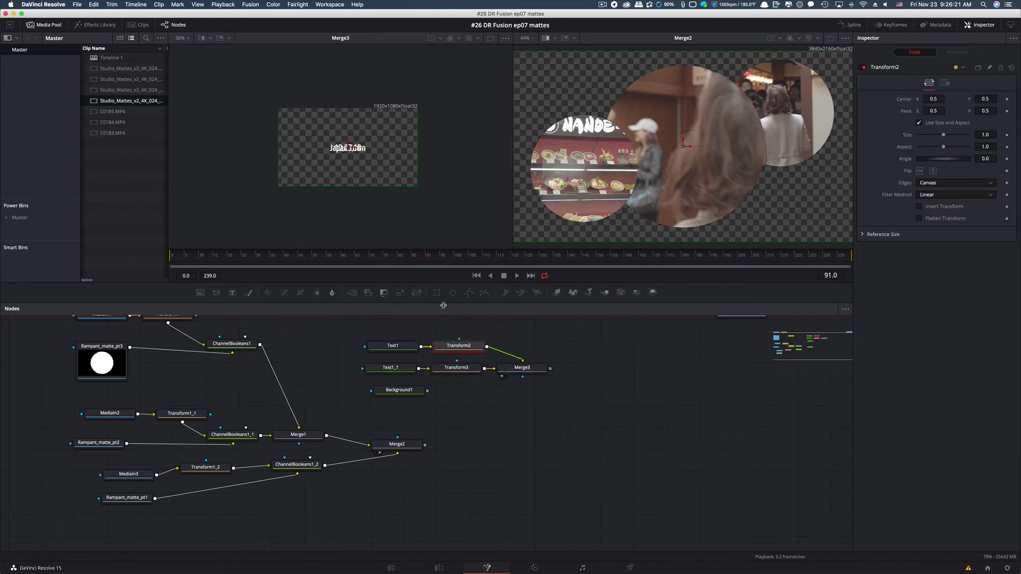
{"action": "key", "text": "1"}
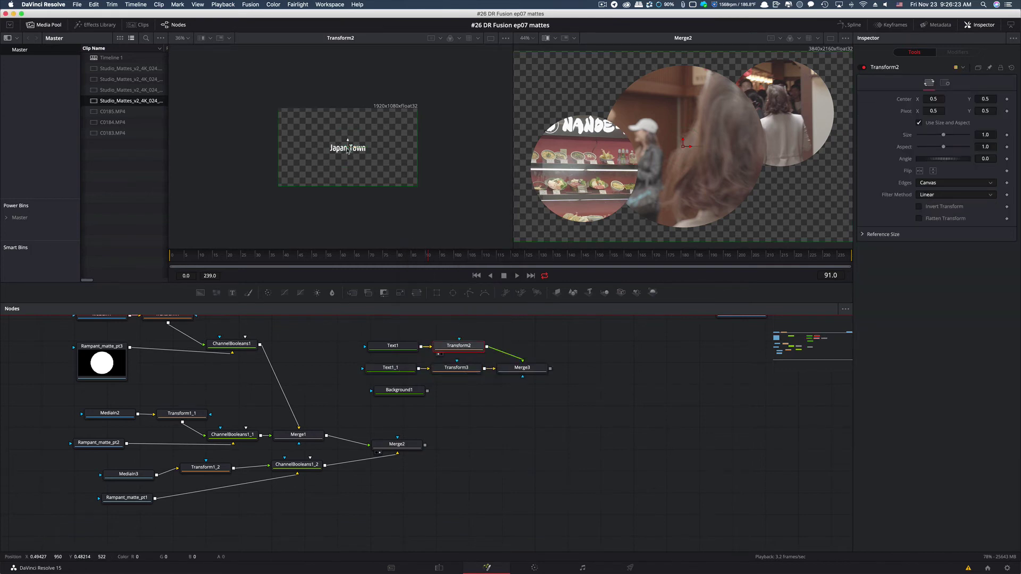
{"action": "left_click_drag", "start_coordinate": [351, 156], "coordinate": [290, 112]}
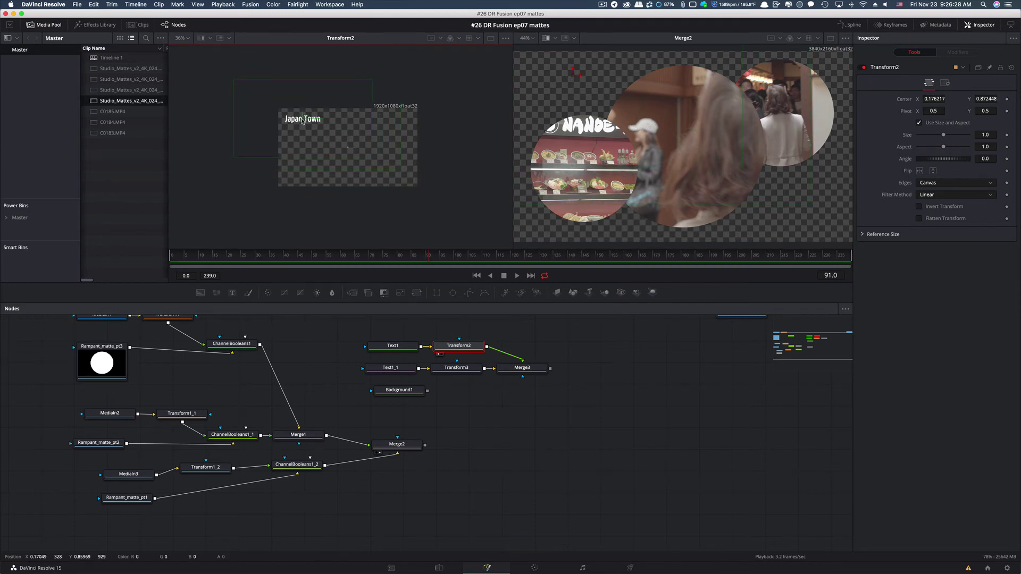
Show Transform3 in the first viewer and move the date text to the frame's lower-right corner, centre about X 0.85, Y 0.14.
{"action": "left_click", "coordinate": [457, 368]}
{"action": "key", "text": "1"}
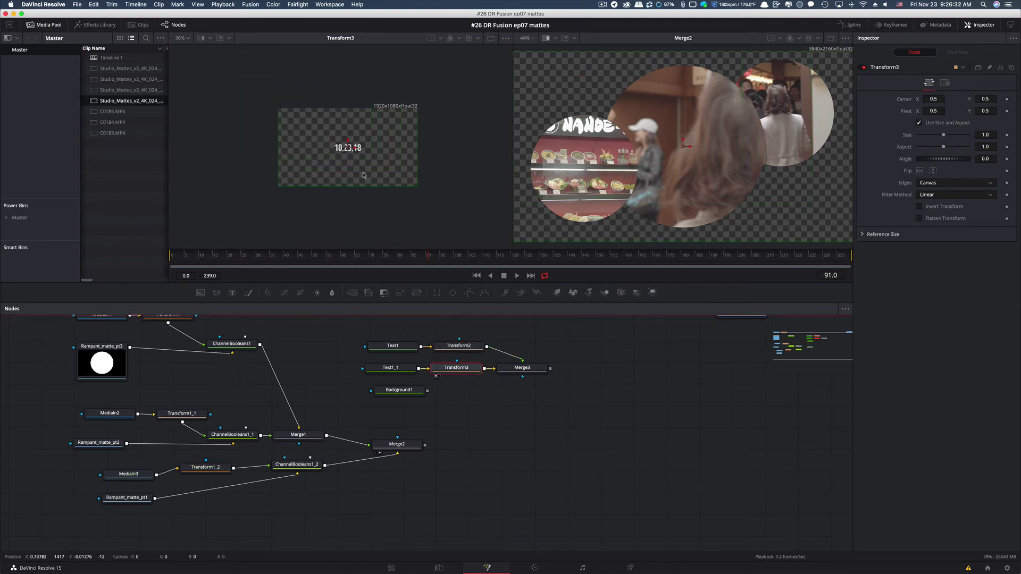
{"action": "left_click_drag", "start_coordinate": [348, 147], "coordinate": [397, 178]}
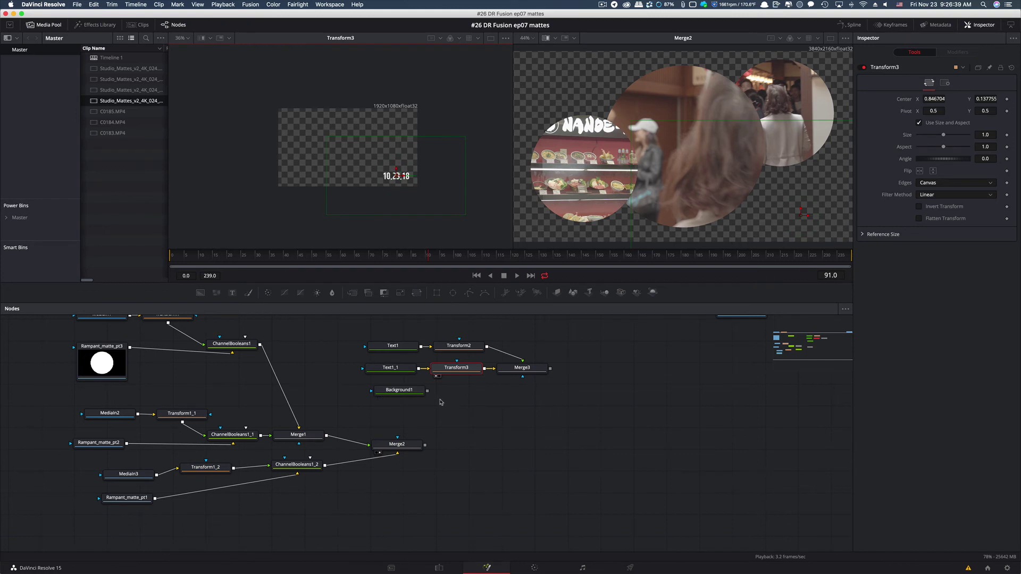
Move Background1 below Merge3, merge Merge3's output over it, and show the new Merge in the second viewer.
{"action": "left_click_drag", "start_coordinate": [400, 392], "coordinate": [516, 407]}
{"action": "left_click_drag", "start_coordinate": [550, 368], "coordinate": [545, 403]}
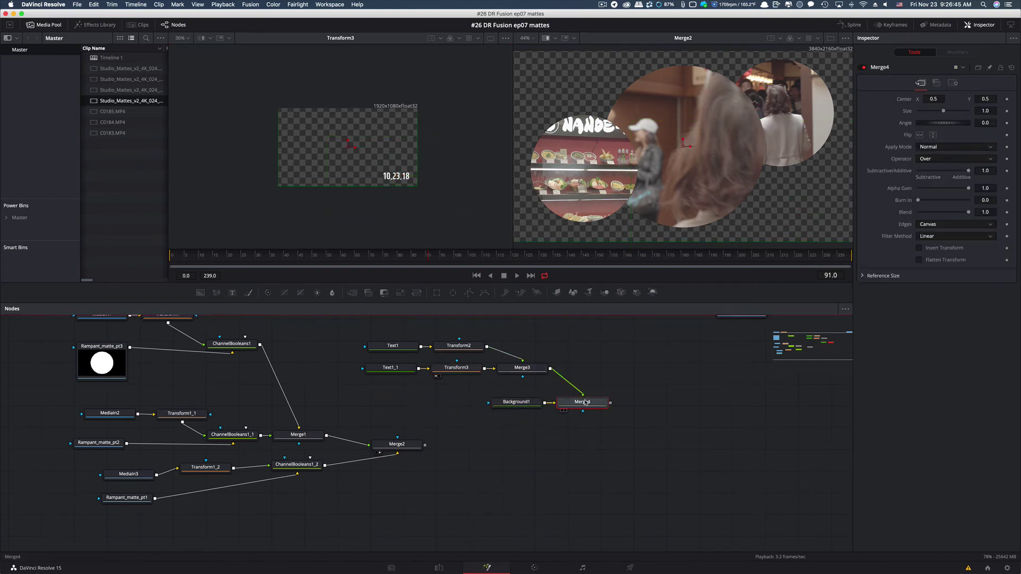
{"action": "key", "text": "2"}
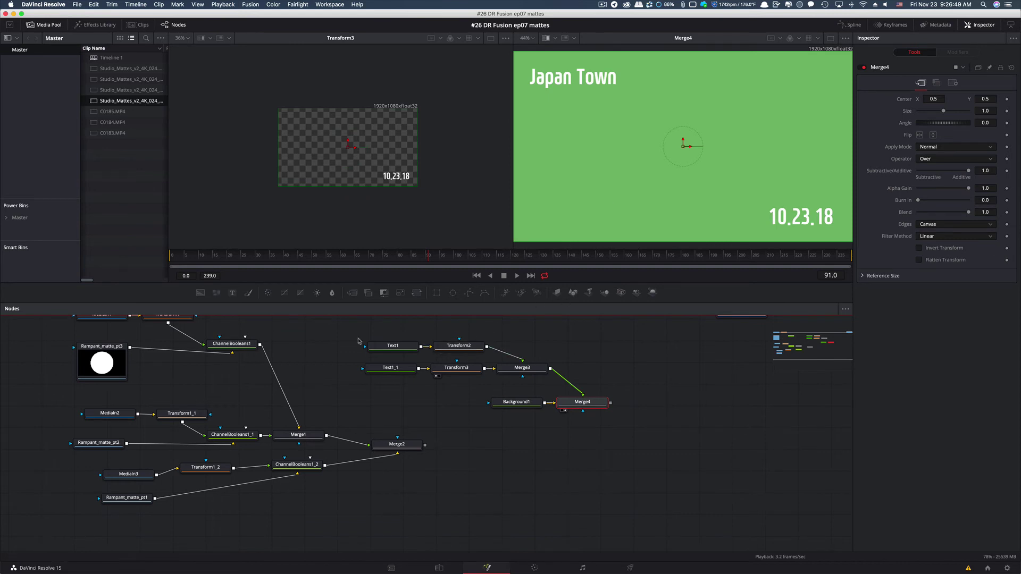
Rearrange the title, background and Merge2 nodes, merge Merge4's output over Merge2, and show the new Merge5 in the second viewer.
{"action": "left_click_drag", "start_coordinate": [360, 339], "coordinate": [549, 417]}
{"action": "left_click_drag", "start_coordinate": [515, 371], "coordinate": [467, 361]}
{"action": "left_click_drag", "start_coordinate": [397, 444], "coordinate": [578, 437]}
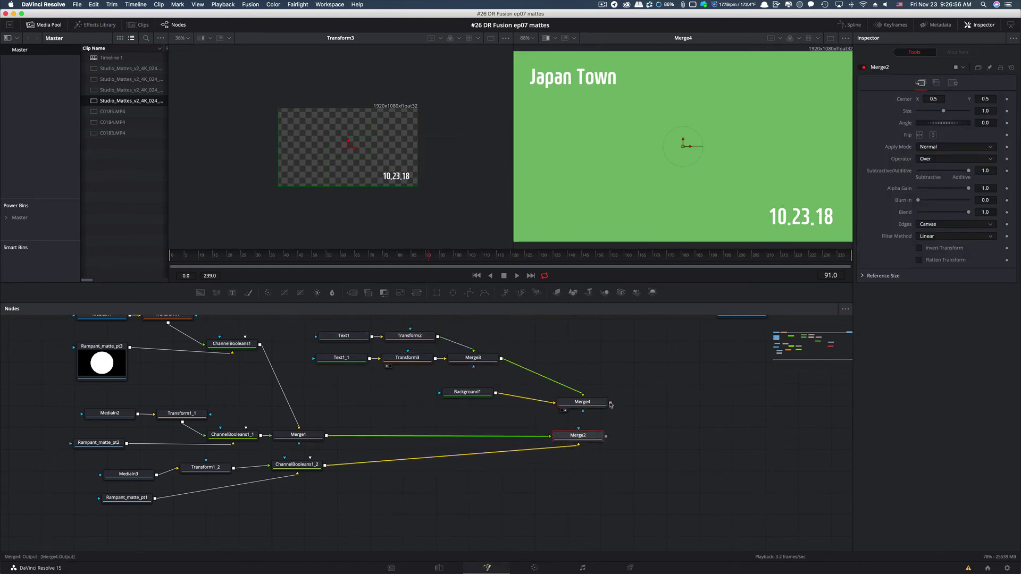
{"action": "left_click_drag", "start_coordinate": [610, 403], "coordinate": [605, 436]}
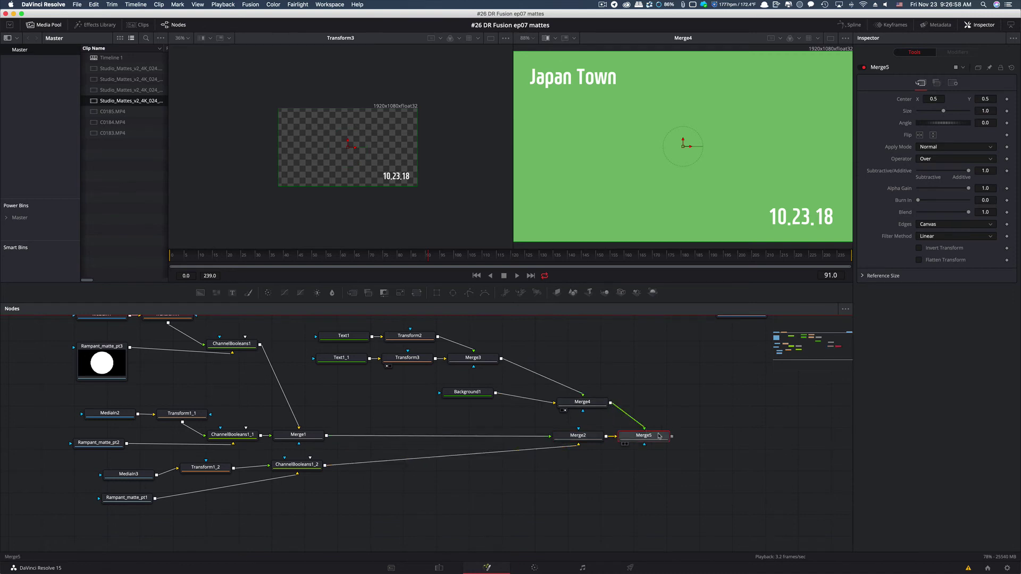
{"action": "key", "text": "2"}
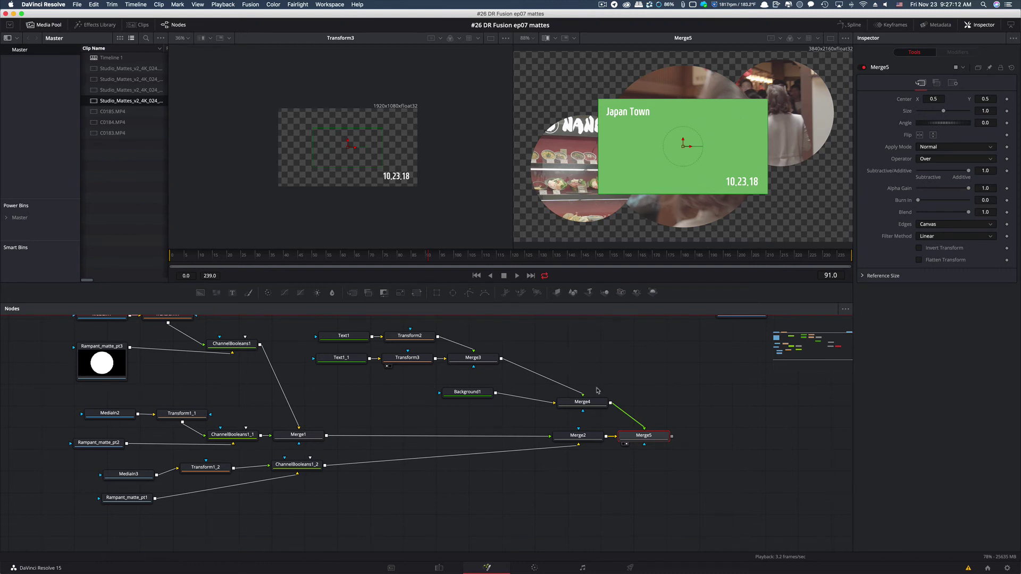
Insert a Transform node between Merge2 and Merge5, show it in the first viewer, and set its size to 0.5.
{"action": "left_click_drag", "start_coordinate": [583, 437], "coordinate": [553, 438]}
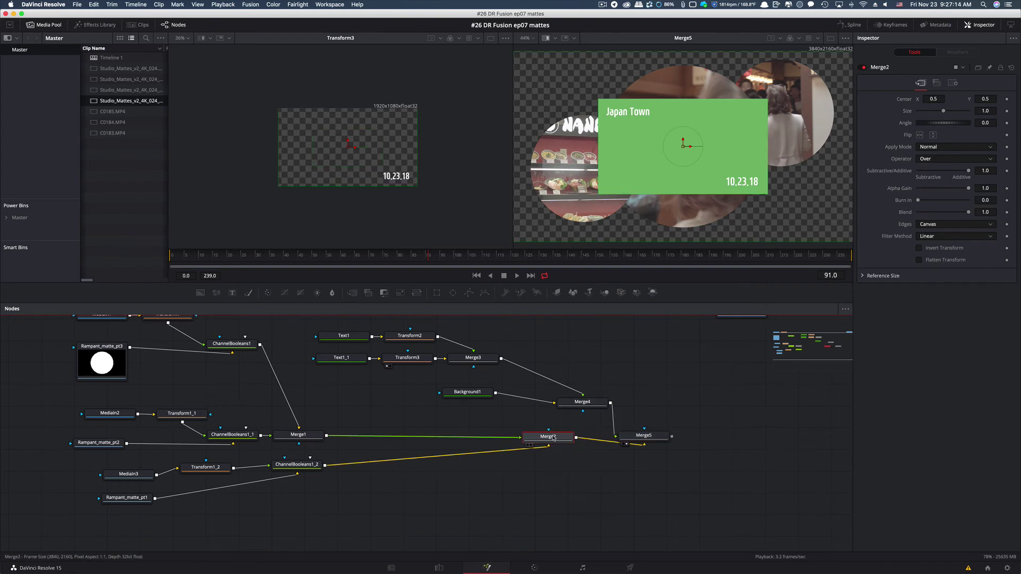
{"action": "key", "text": "1"}
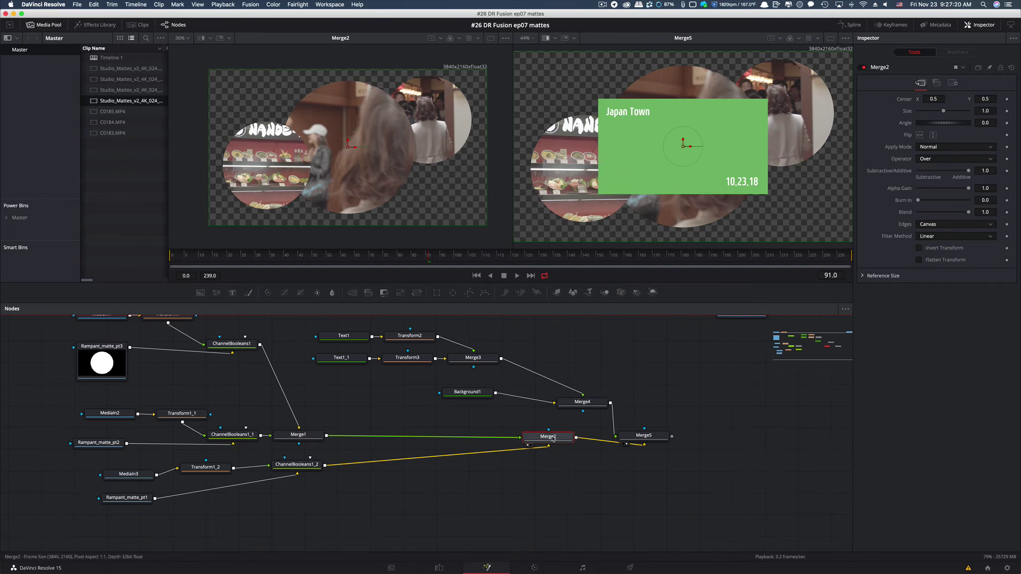
{"action": "left_click_drag", "start_coordinate": [556, 436], "coordinate": [538, 446]}
{"action": "key", "text": "shift+space"}
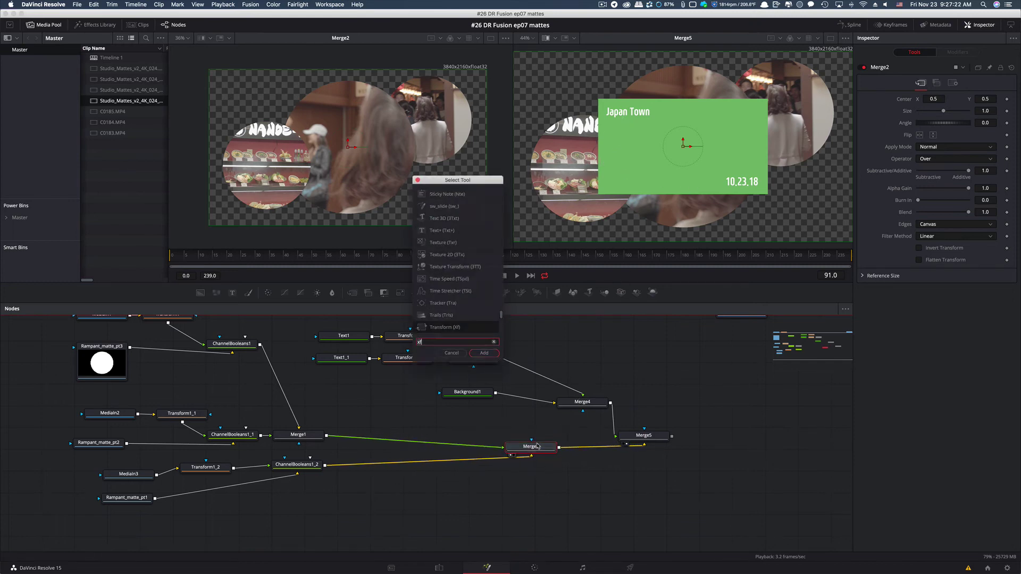
{"action": "type", "text": "xf"}
{"action": "key", "text": "Return"}
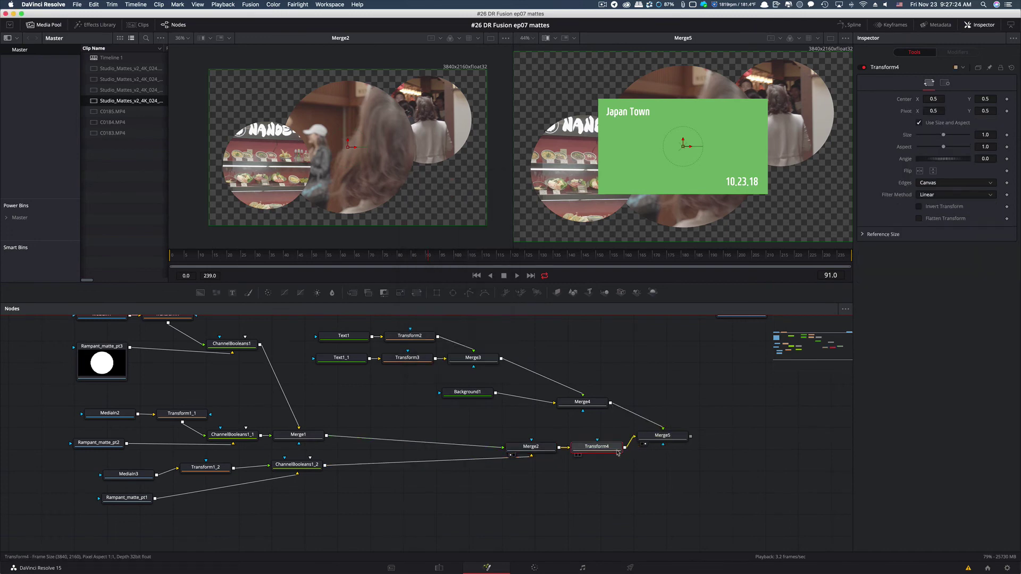
{"action": "key", "text": "1"}
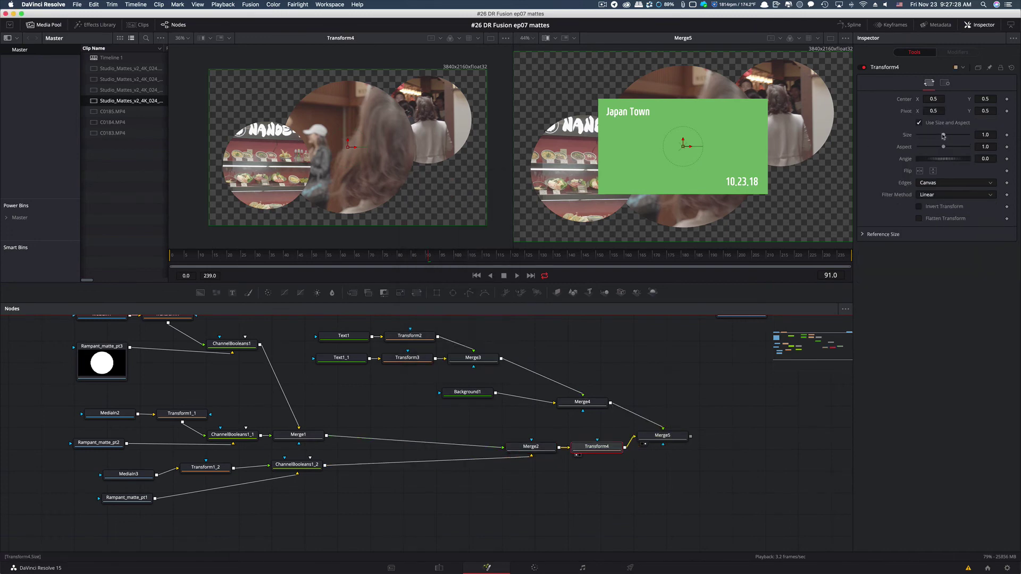
{"action": "left_click_drag", "start_coordinate": [943, 136], "coordinate": [931, 143]}
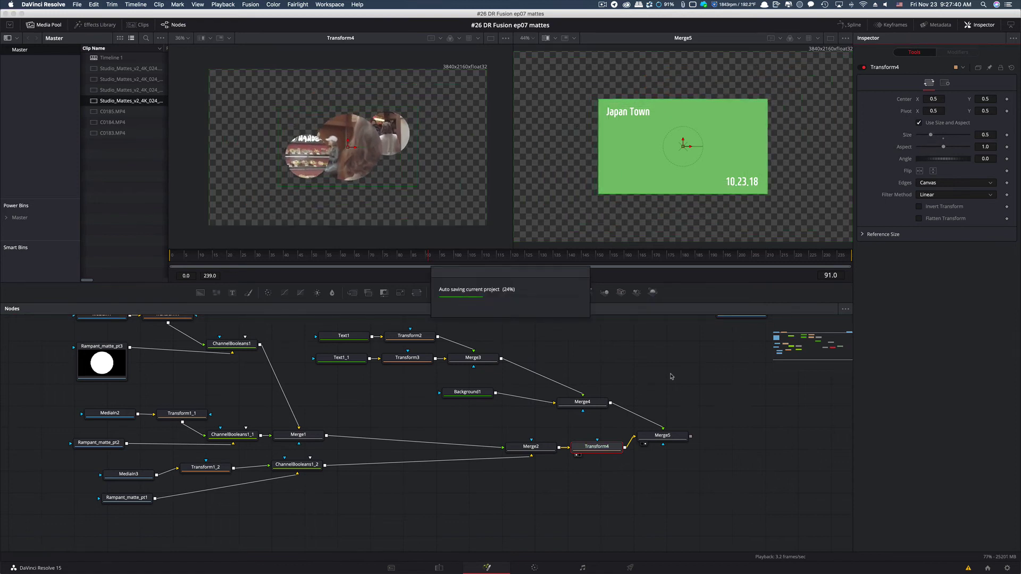
Swap the foreground and background inputs of Merge5 and play back the composite.
{"action": "left_click", "coordinate": [669, 436]}
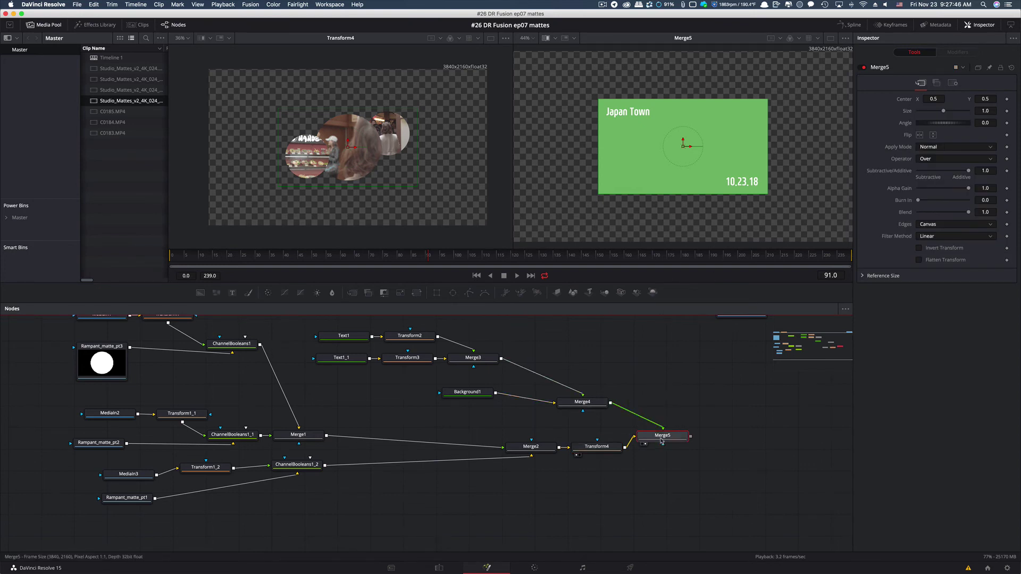
{"action": "mouse_move", "coordinate": [662, 441]}
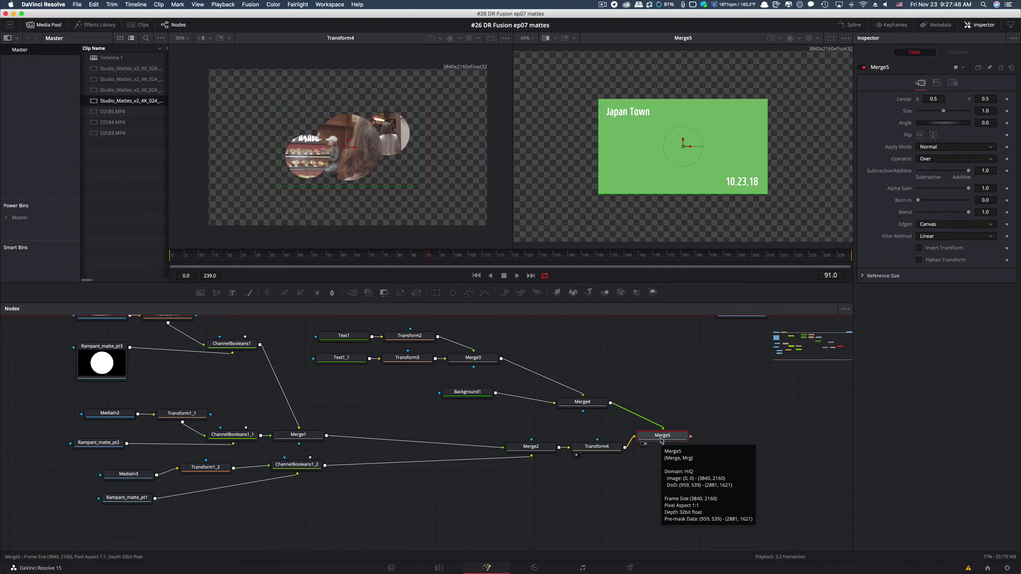
{"action": "key", "text": "ctrl+t"}
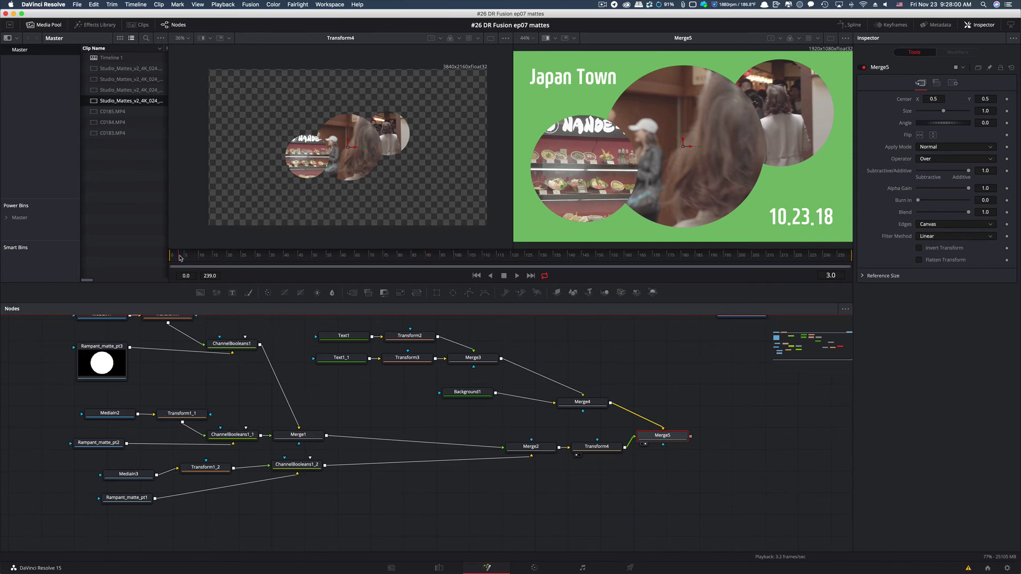
{"action": "key", "text": "space"}
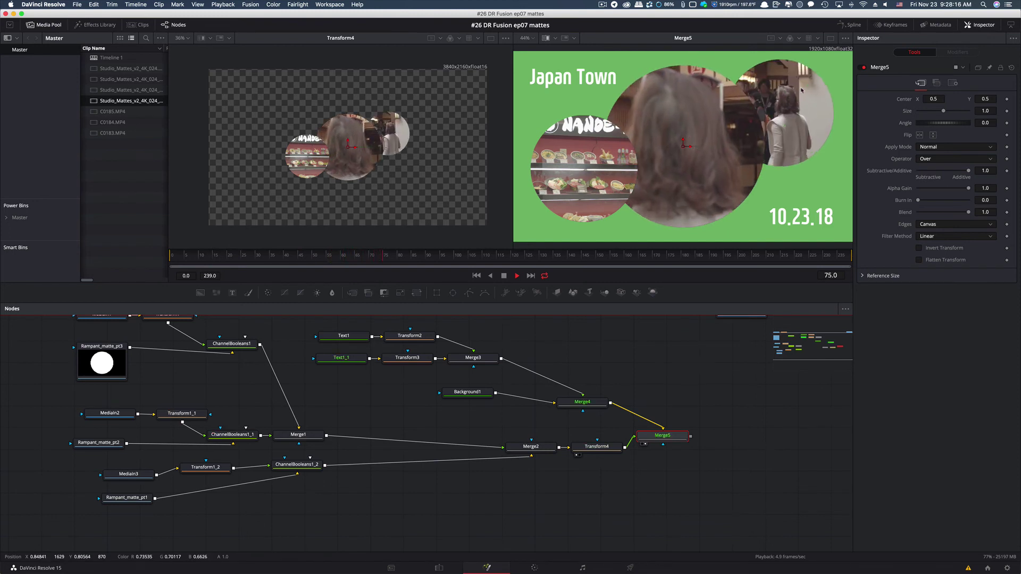
{"action": "key", "text": "space"}
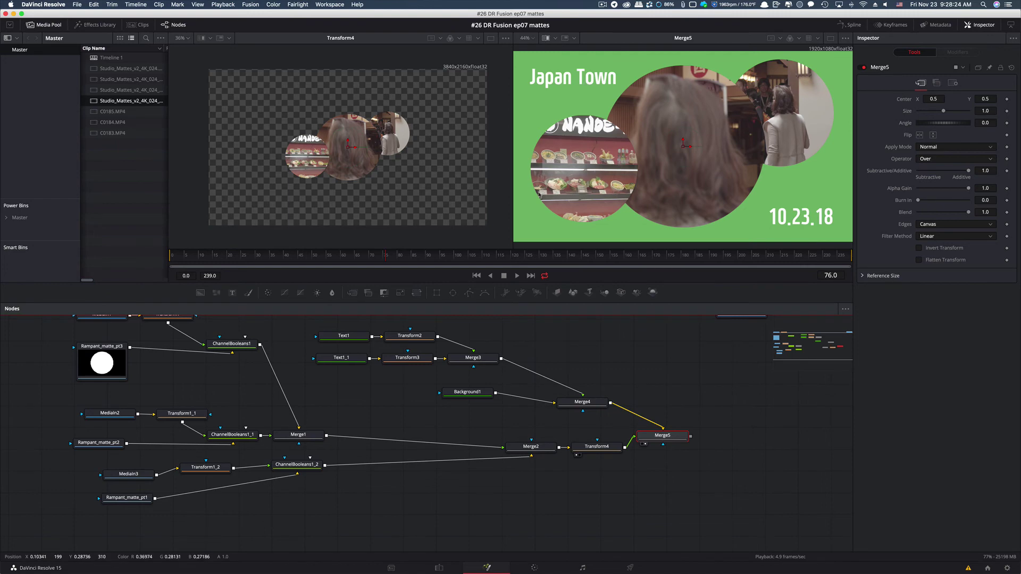
Keyframe the size of the "Japan Town" title to 0 at frame 89 and 0.08 at frame 95.
{"action": "left_click", "coordinate": [376, 258]}
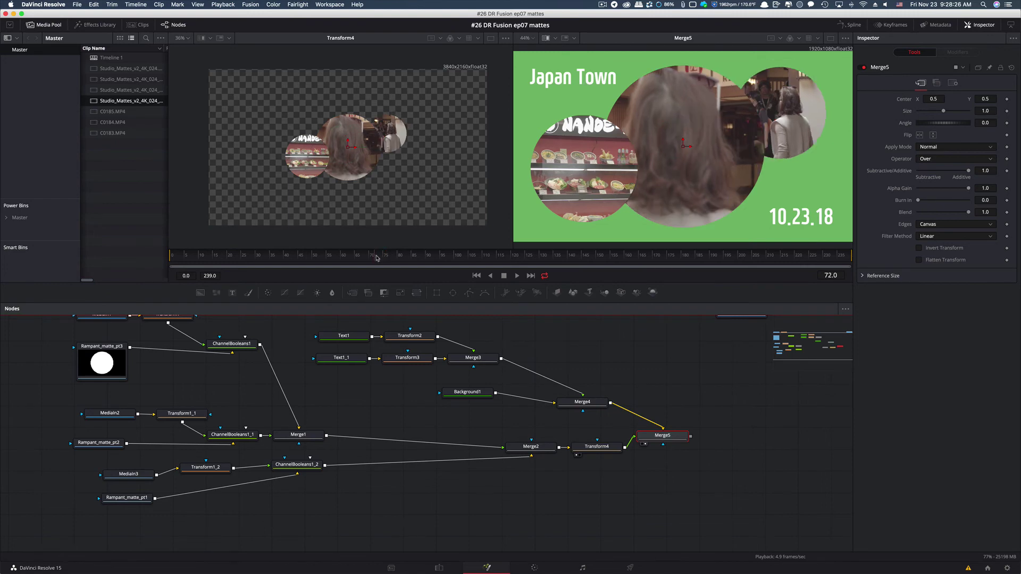
{"action": "left_click_drag", "start_coordinate": [384, 258], "coordinate": [391, 260]}
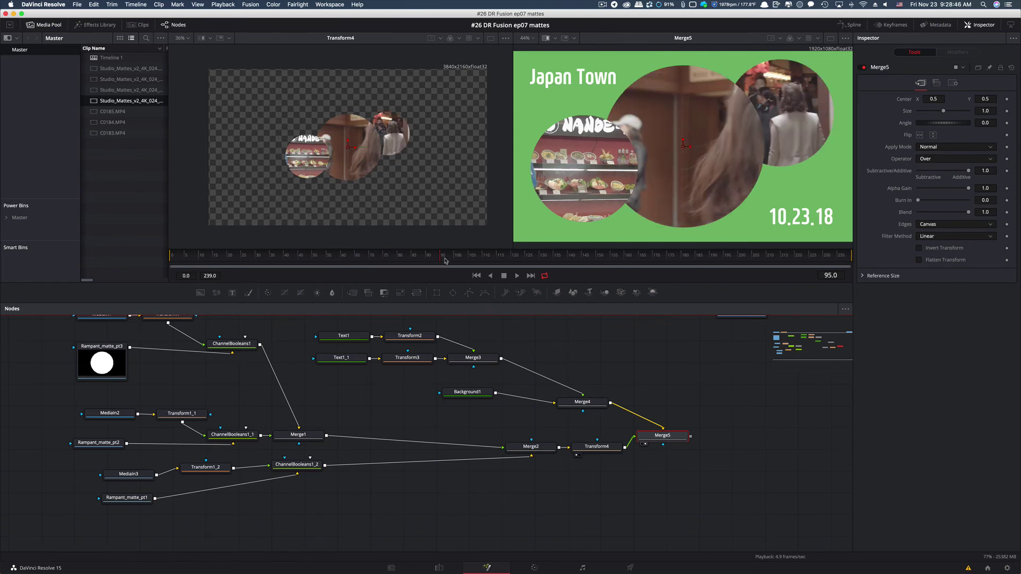
{"action": "left_click", "coordinate": [347, 339]}
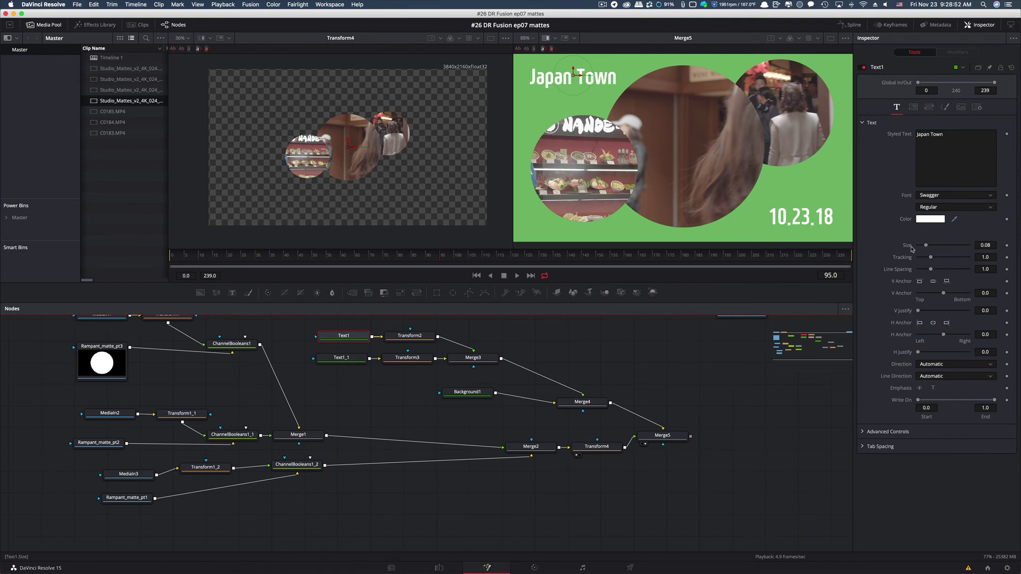
{"action": "left_click", "coordinate": [1007, 246]}
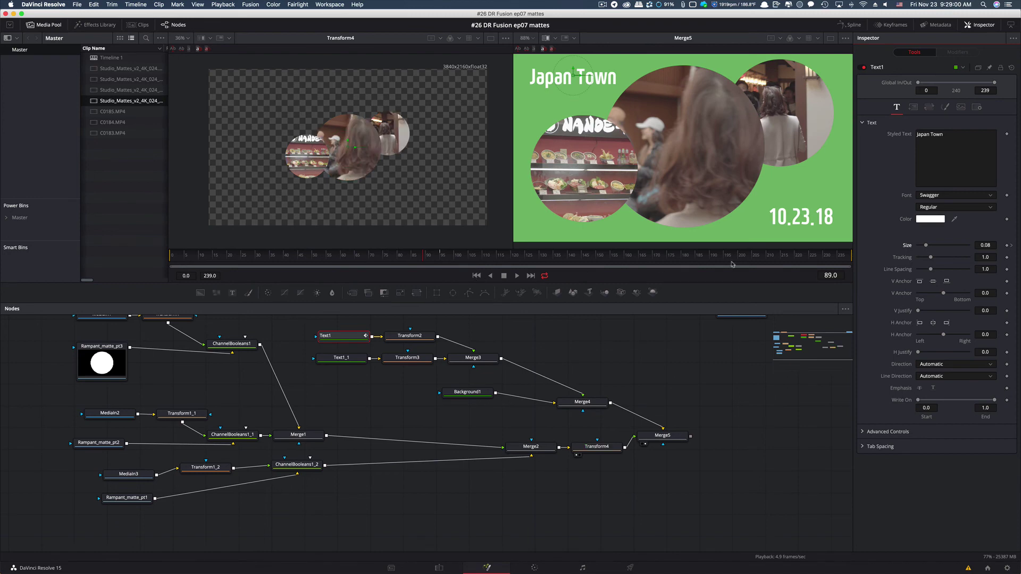
{"action": "left_click_drag", "start_coordinate": [927, 246], "coordinate": [895, 248]}
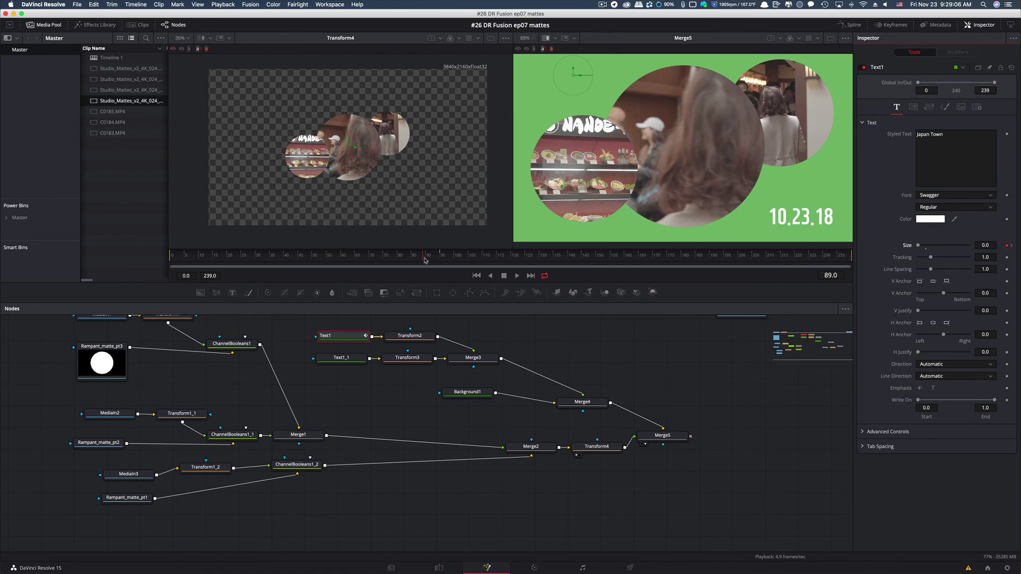
{"action": "left_click", "coordinate": [430, 256]}
{"action": "left_click_drag", "start_coordinate": [433, 257], "coordinate": [441, 256]}
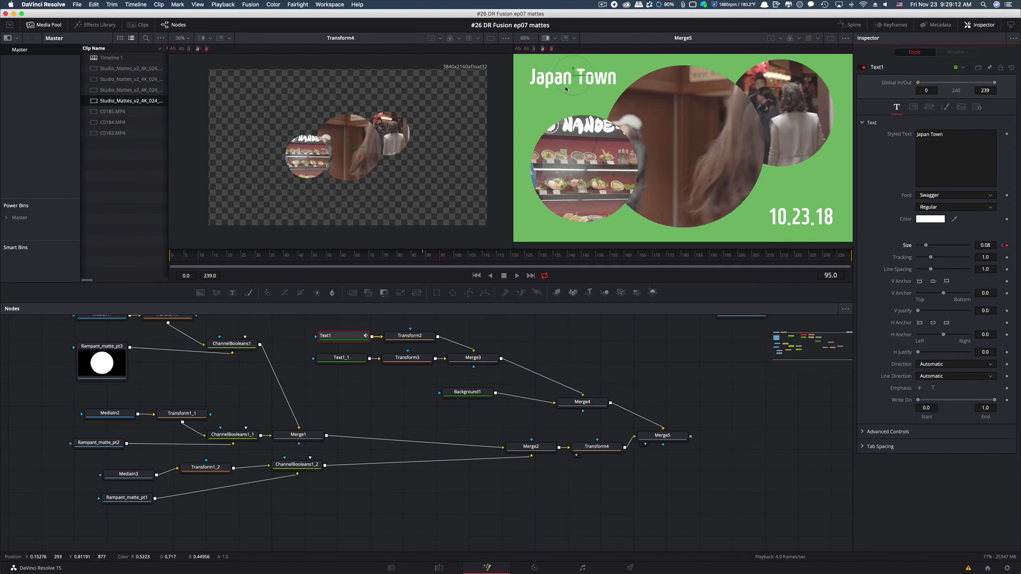
Keyframe the date text's size to 0 at frame 89 and 0.08 at frame 95, and play back the title animation.
{"action": "left_click", "coordinate": [346, 359]}
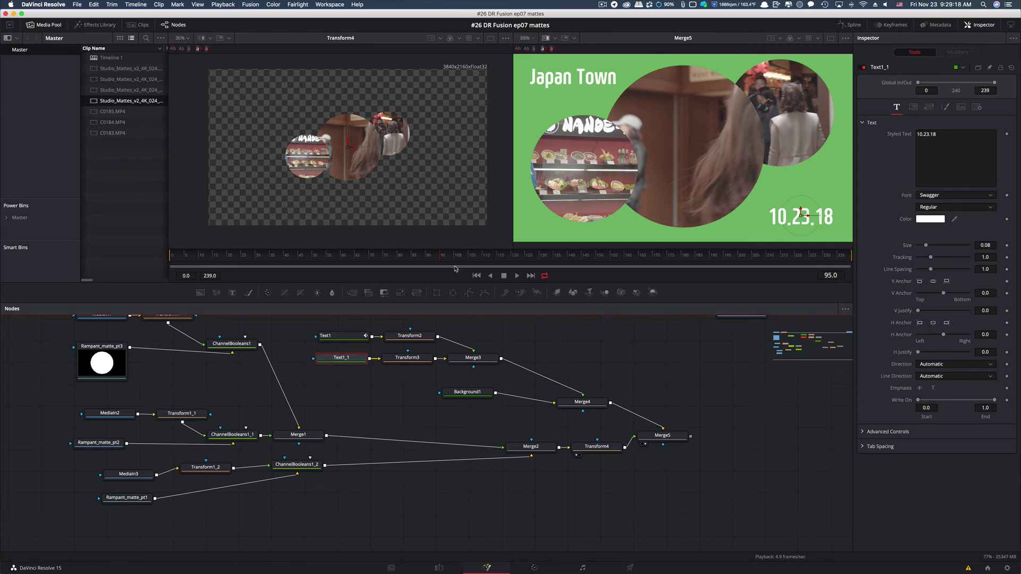
{"action": "left_click", "coordinate": [1006, 246]}
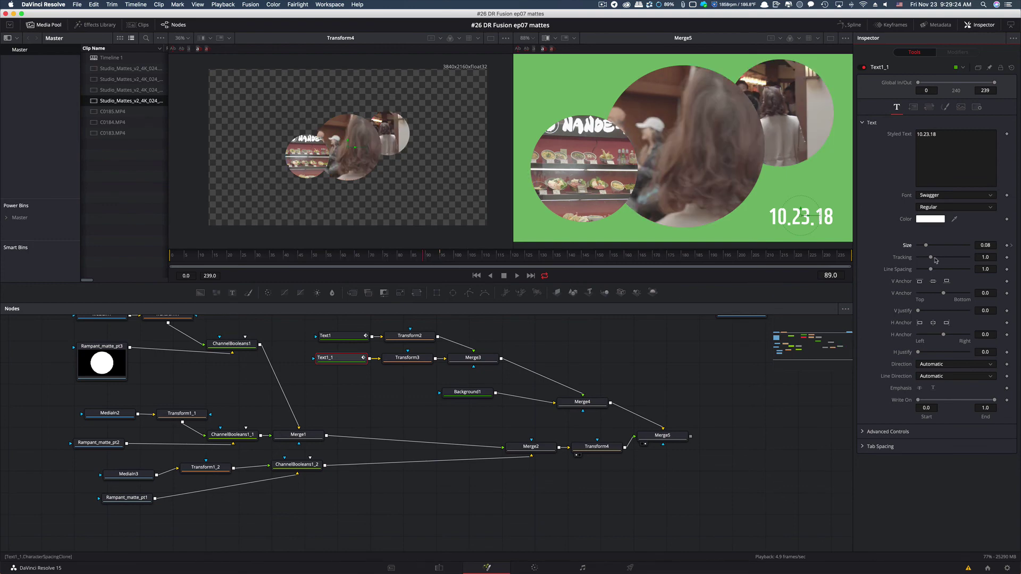
{"action": "left_click_drag", "start_coordinate": [926, 247], "coordinate": [914, 248]}
{"action": "left_click", "coordinate": [384, 257]}
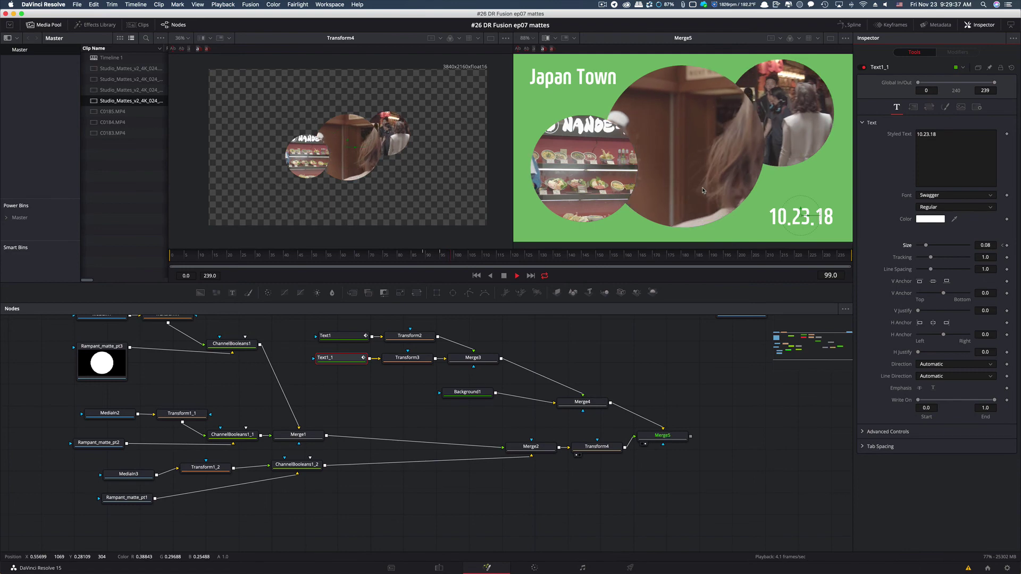
{"action": "key", "text": "space"}
Fit the node tree in view and group Text1, Text1_1, Transform2 and Transform3 together.
{"action": "key", "text": "ctrl+f"}
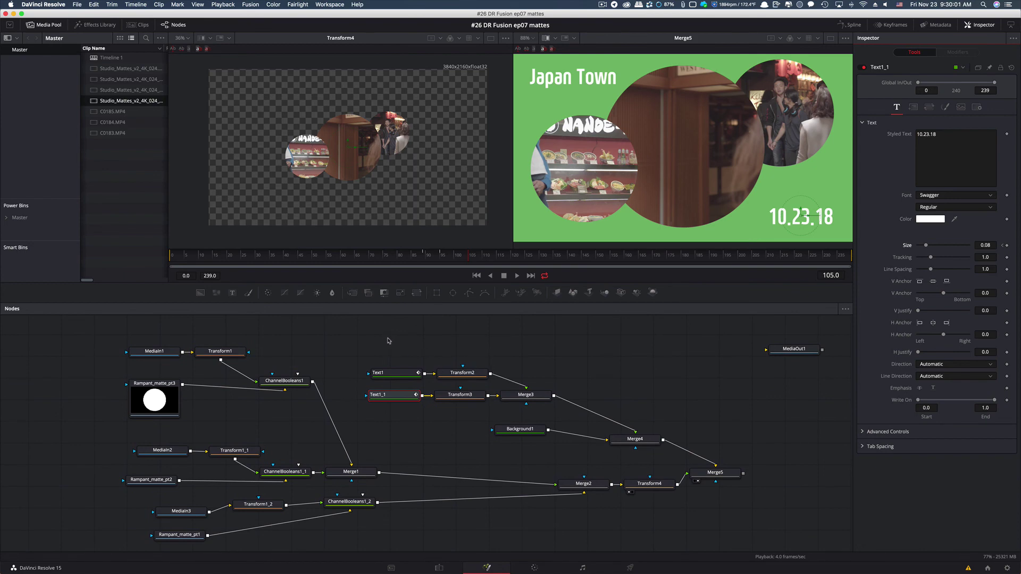
{"action": "left_click_drag", "start_coordinate": [389, 339], "coordinate": [477, 415]}
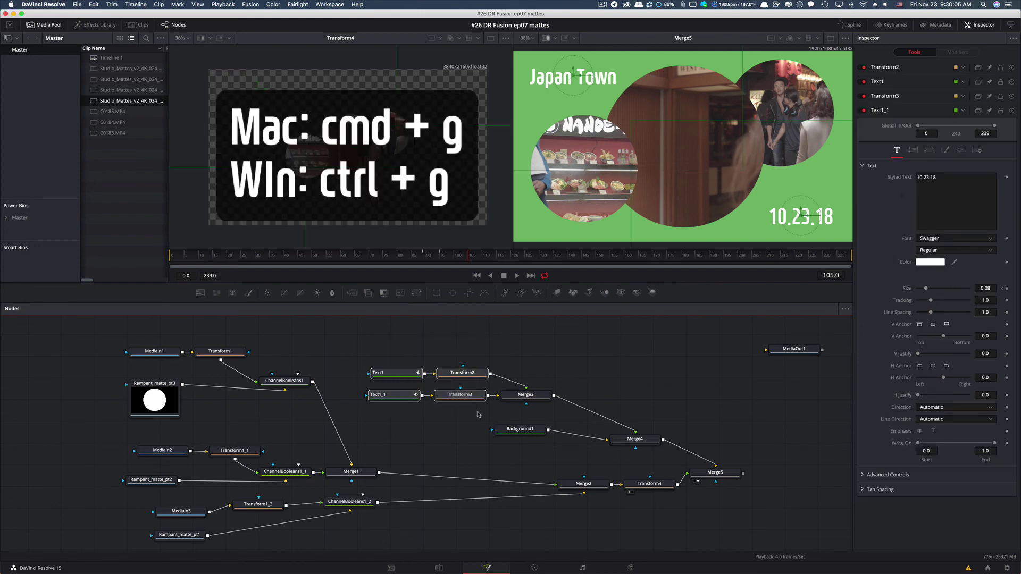
{"action": "key", "text": "super+g"}
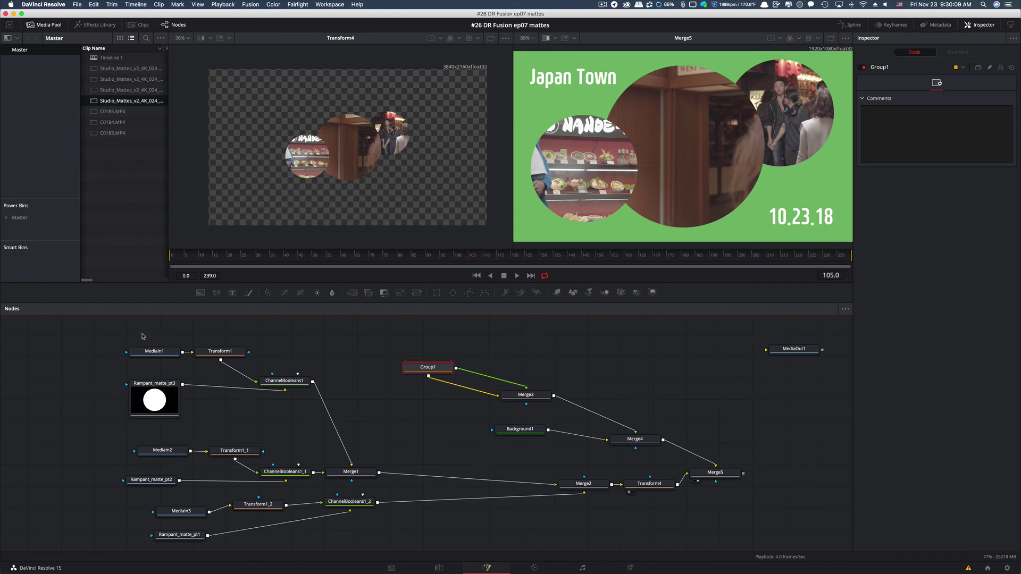
Make a separate group for each of the three clip branches, containing its MediaIn, Transform, Rampant matte and ChannelBooleans nodes.
{"action": "left_click_drag", "start_coordinate": [142, 336], "coordinate": [317, 421]}
{"action": "key", "text": "super+g"}
{"action": "left_click_drag", "start_coordinate": [120, 440], "coordinate": [319, 488]}
{"action": "key", "text": "super+g"}
{"action": "scroll", "coordinate": [182, 497], "scroll_direction": "down", "scroll_amount": 2}
{"action": "left_click_drag", "start_coordinate": [353, 520], "coordinate": [141, 458]}
{"action": "key", "text": "super+g"}
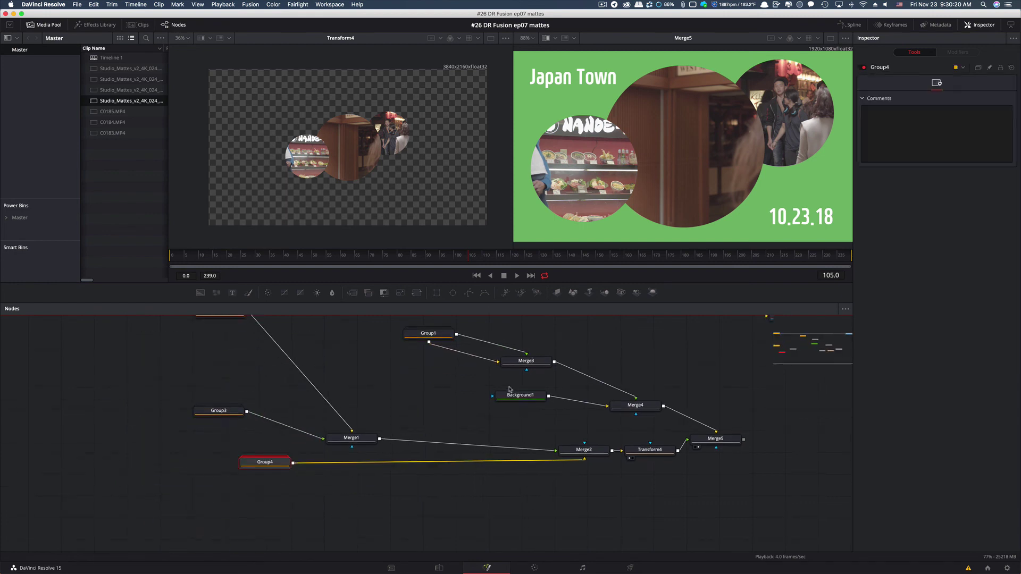
Group Merge3 with Background1 and move the remaining Merge and Transform nodes into a more compact layout.
{"action": "scroll", "coordinate": [509, 389], "scroll_direction": "up", "scroll_amount": 2}
{"action": "left_click_drag", "start_coordinate": [479, 375], "coordinate": [564, 436]}
{"action": "key", "text": "super+g"}
{"action": "left_click_drag", "start_coordinate": [636, 436], "coordinate": [505, 444]}
{"action": "left_click_drag", "start_coordinate": [582, 467], "coordinate": [465, 486]}
{"action": "left_click_drag", "start_coordinate": [716, 470], "coordinate": [625, 466]}
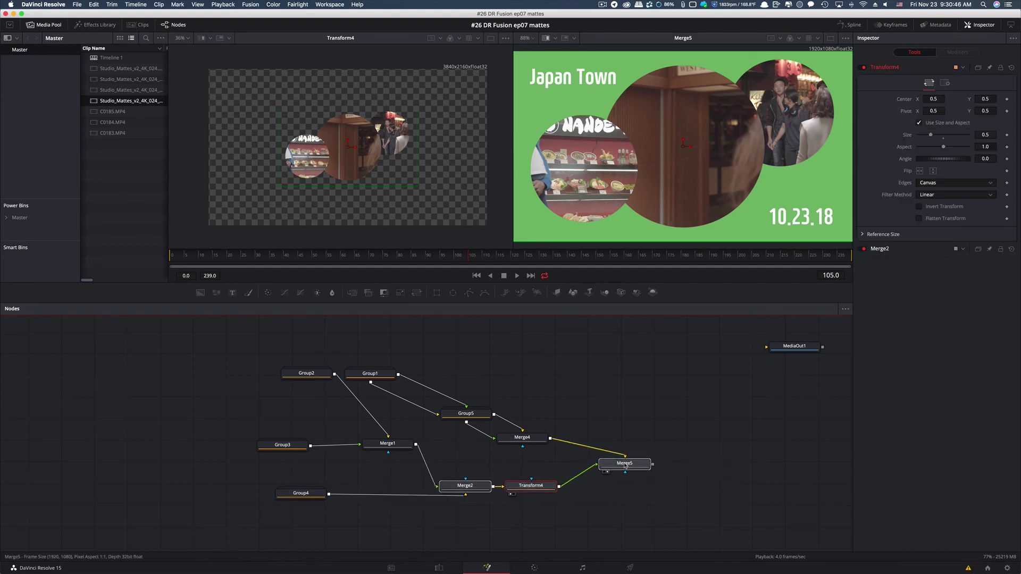
{"action": "left_click", "coordinate": [626, 466]}
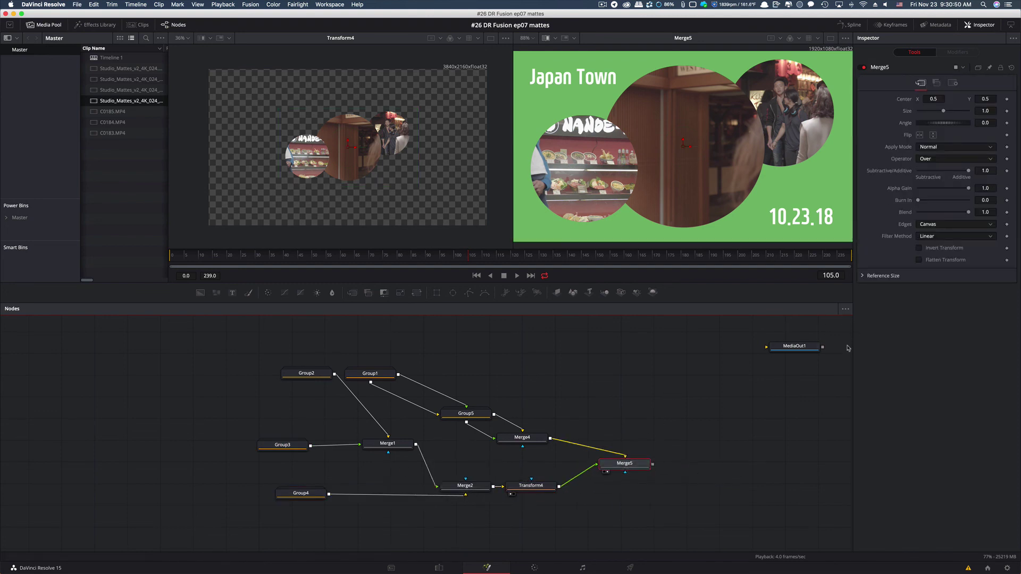
Move MediaOut1 nearer the tree, connect Merge5 to it, and shift all nodes together toward the graph's upper-left area.
{"action": "left_click_drag", "start_coordinate": [800, 347], "coordinate": [781, 421]}
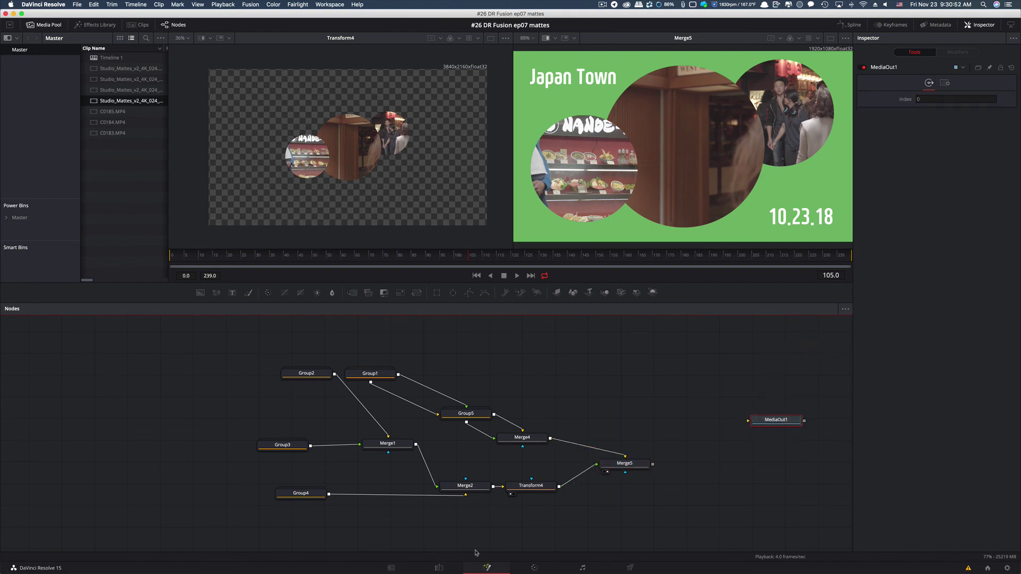
{"action": "left_click_drag", "start_coordinate": [654, 466], "coordinate": [725, 462]}
{"action": "key", "text": "super+a"}
{"action": "left_click_drag", "start_coordinate": [274, 340], "coordinate": [756, 528]}
{"action": "left_click_drag", "start_coordinate": [466, 414], "coordinate": [261, 381]}
{"action": "left_click", "coordinate": [453, 529]}
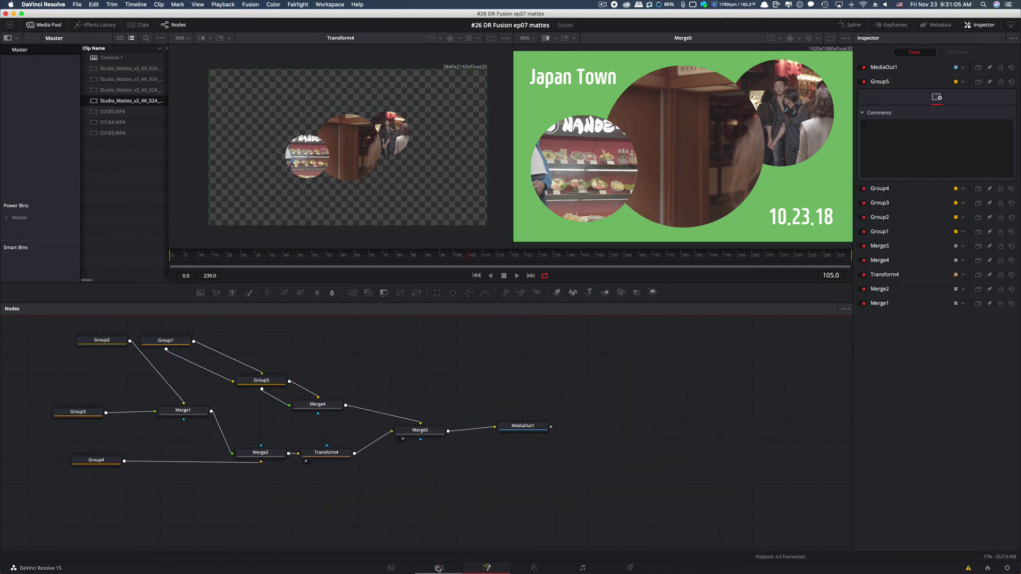
On the Edit page, remove the Fusion Composition clip's fade-in and fade-out and move the playhead to 01:00:00:00.
{"action": "left_click", "coordinate": [438, 568]}
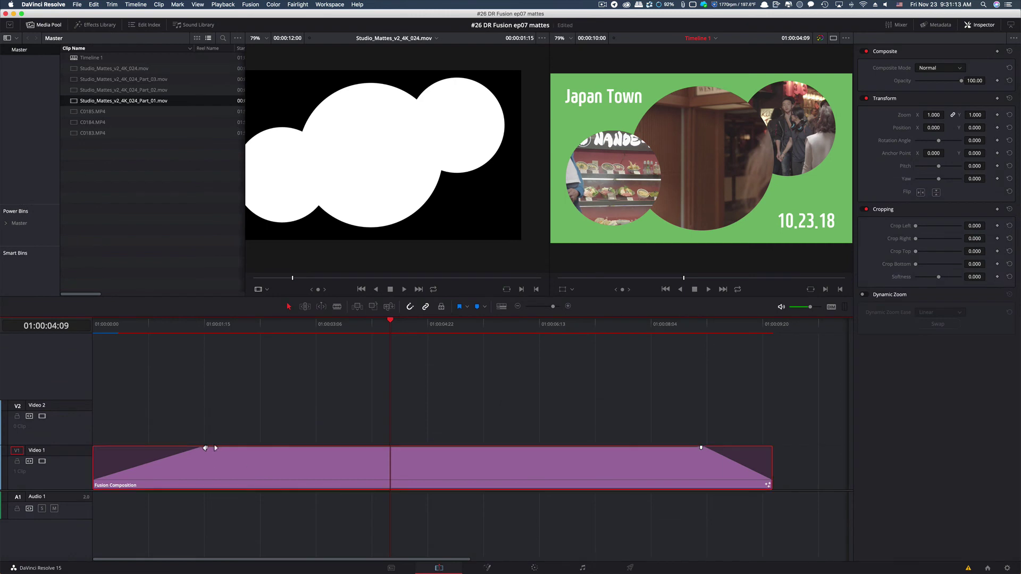
{"action": "left_click_drag", "start_coordinate": [206, 447], "coordinate": [80, 437]}
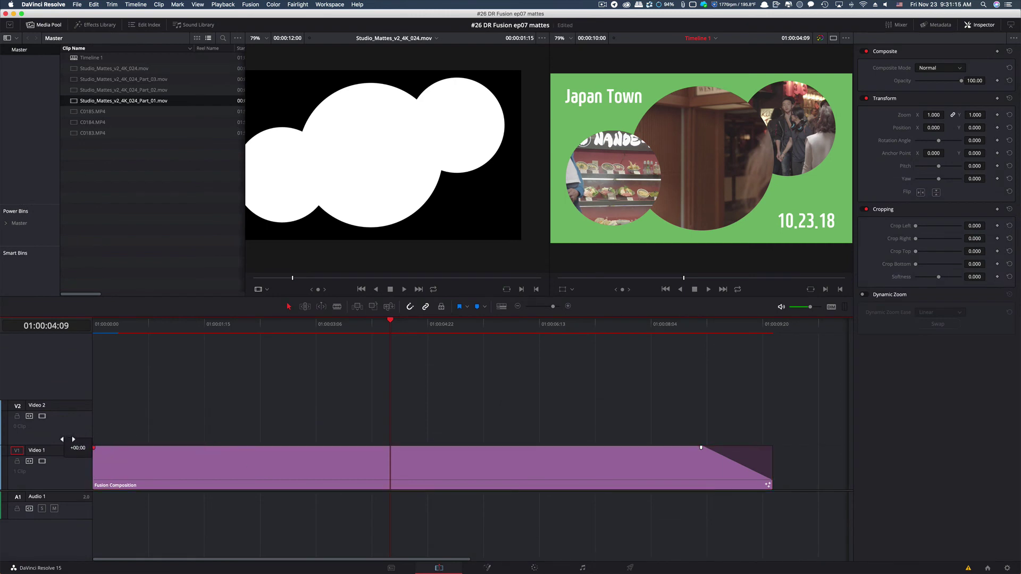
{"action": "left_click_drag", "start_coordinate": [700, 449], "coordinate": [773, 448]}
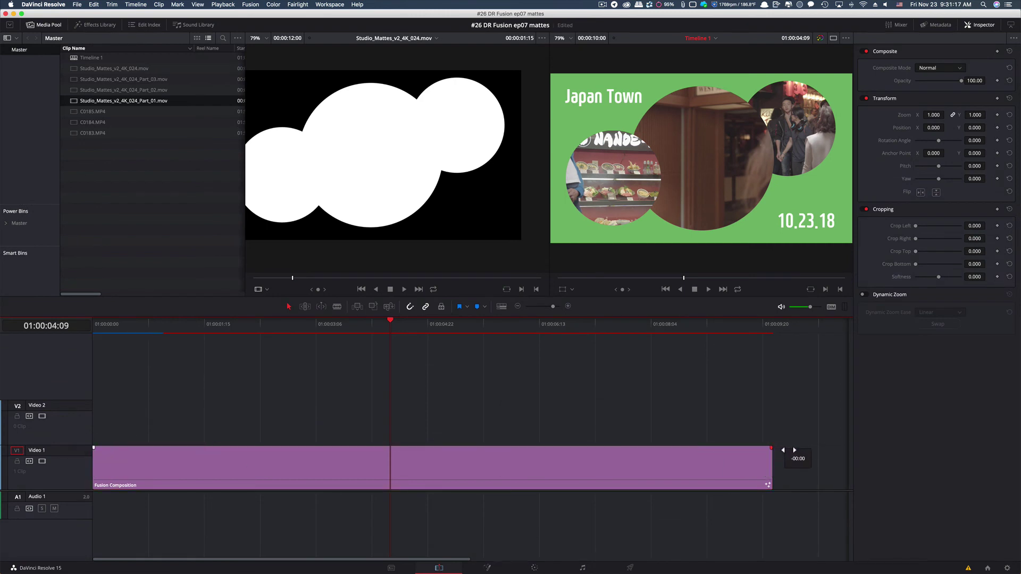
{"action": "left_click", "coordinate": [96, 328]}
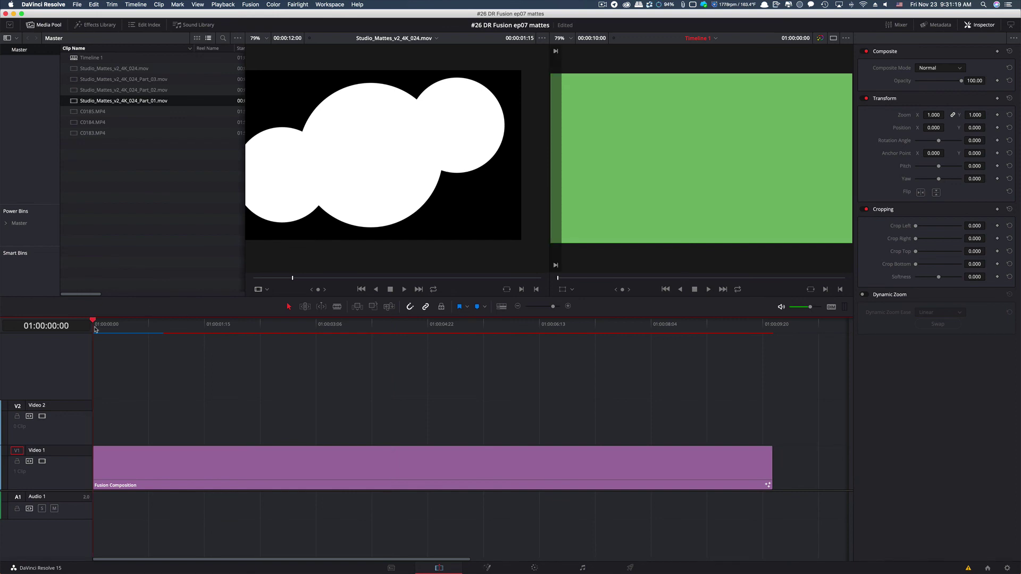
Play the opening second of the timeline without a fade and return the playhead to 01:00:00:00.
{"action": "key", "text": "space"}
{"action": "key", "text": "space"}
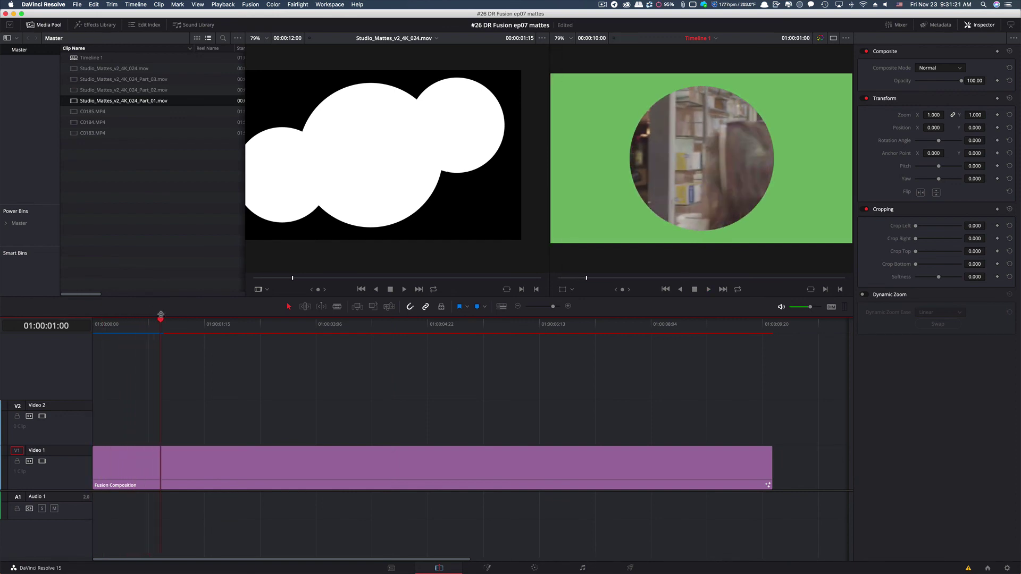
{"action": "left_click_drag", "start_coordinate": [158, 321], "coordinate": [59, 329]}
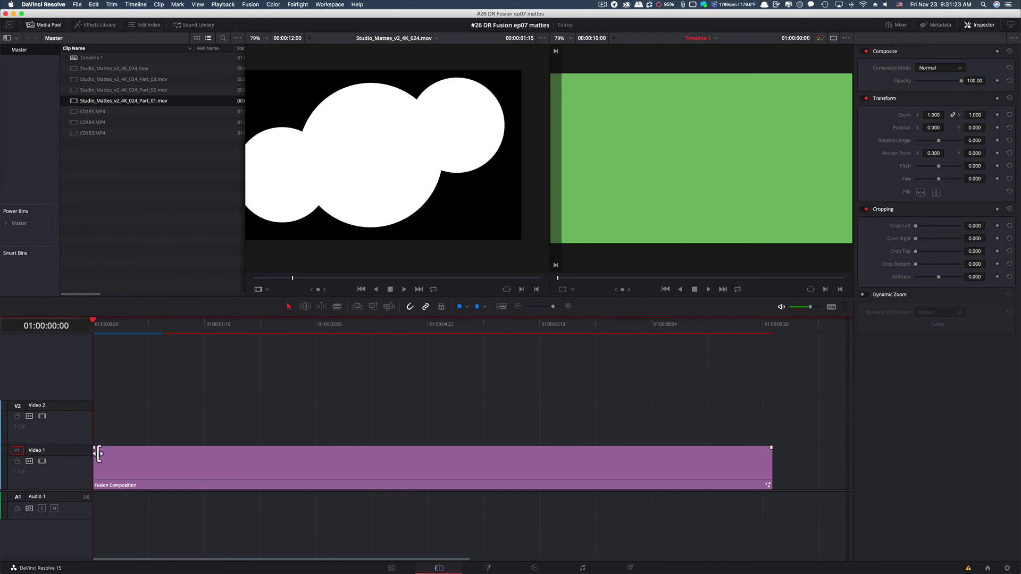
Try a short fade-in on the Fusion Composition clip, preview it and return the playhead to the timeline start.
{"action": "left_click_drag", "start_coordinate": [92, 449], "coordinate": [136, 450]}
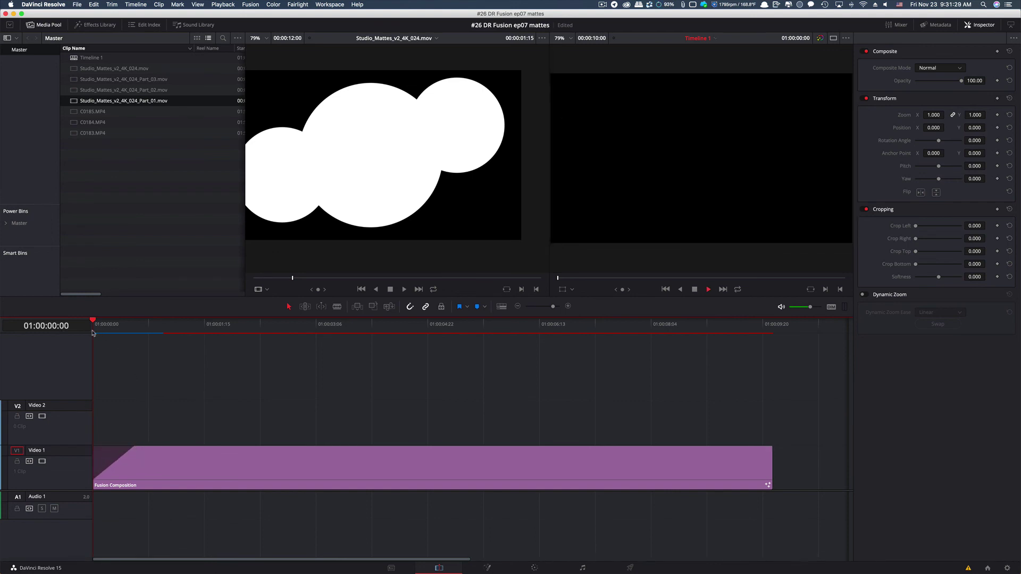
{"action": "key", "text": "space"}
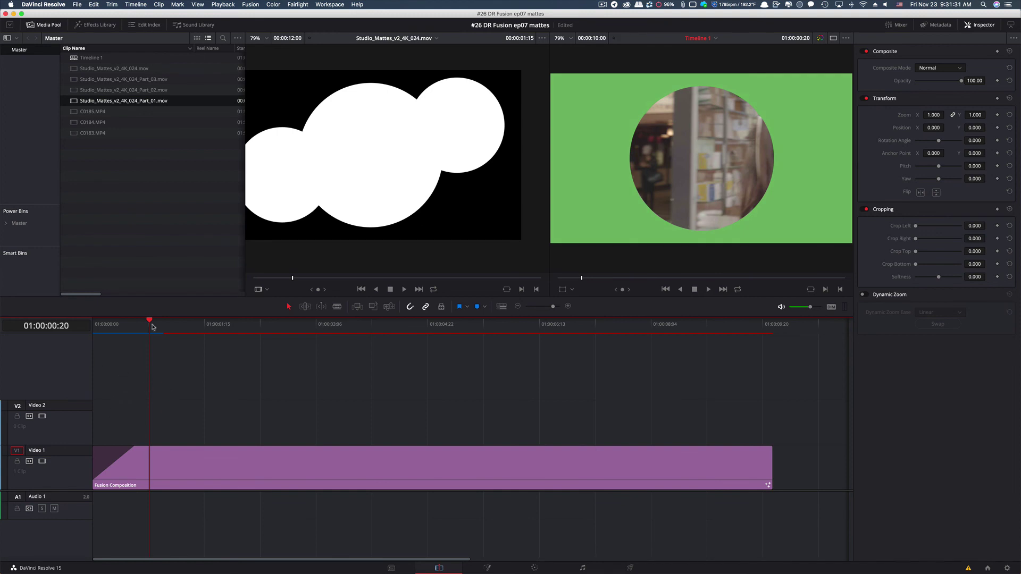
{"action": "left_click_drag", "start_coordinate": [150, 322], "coordinate": [73, 327]}
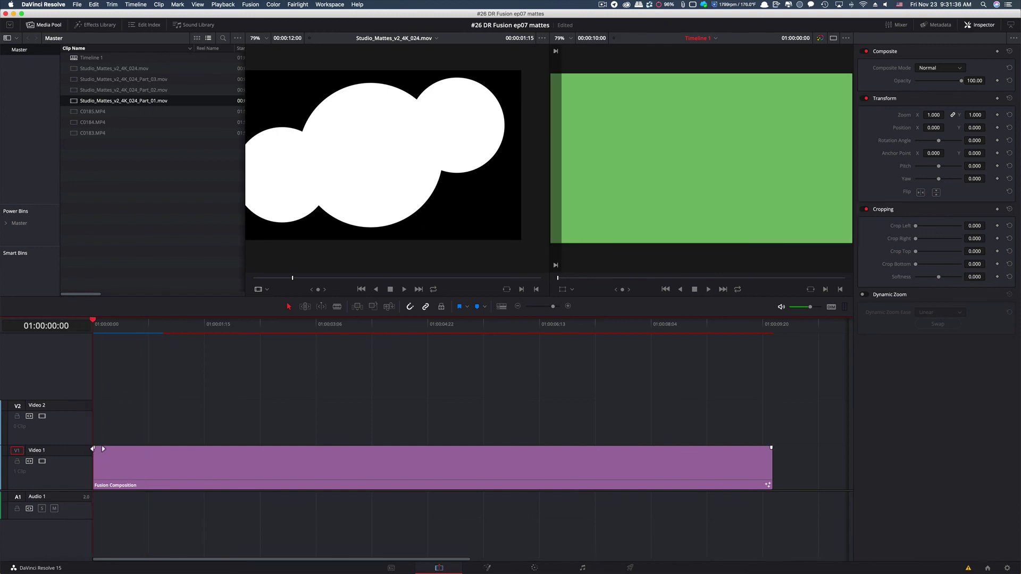
Give the Fusion Composition clip a fade-in of about 1 second and a fade-out of about 1.3 seconds, and preview from the start.
{"action": "mouse_move", "coordinate": [94, 449]}
{"action": "left_mouse_down"}
{"action": "mouse_move", "coordinate": [171, 450]}
{"action": "mouse_move", "coordinate": [162, 449]}
{"action": "left_mouse_up"}
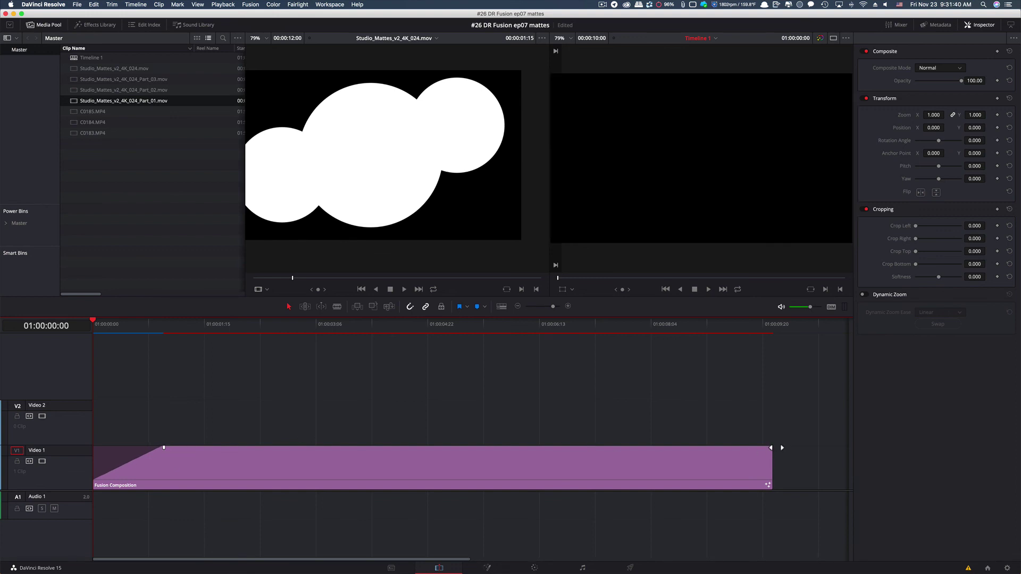
{"action": "left_click_drag", "start_coordinate": [771, 449], "coordinate": [682, 448]}
{"action": "key", "text": "space"}
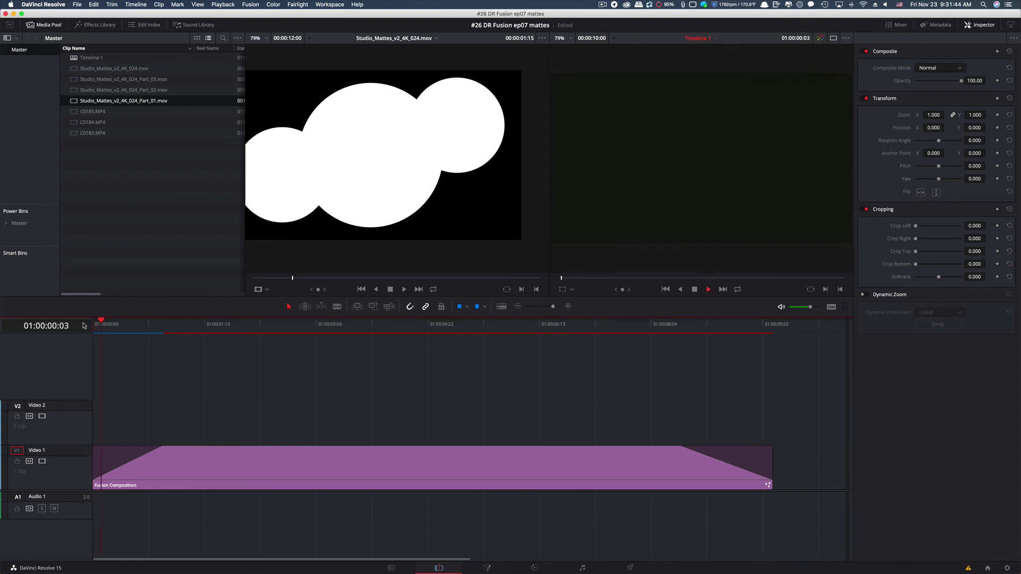
{"action": "key", "text": "space"}
{"action": "key", "text": "Home"}
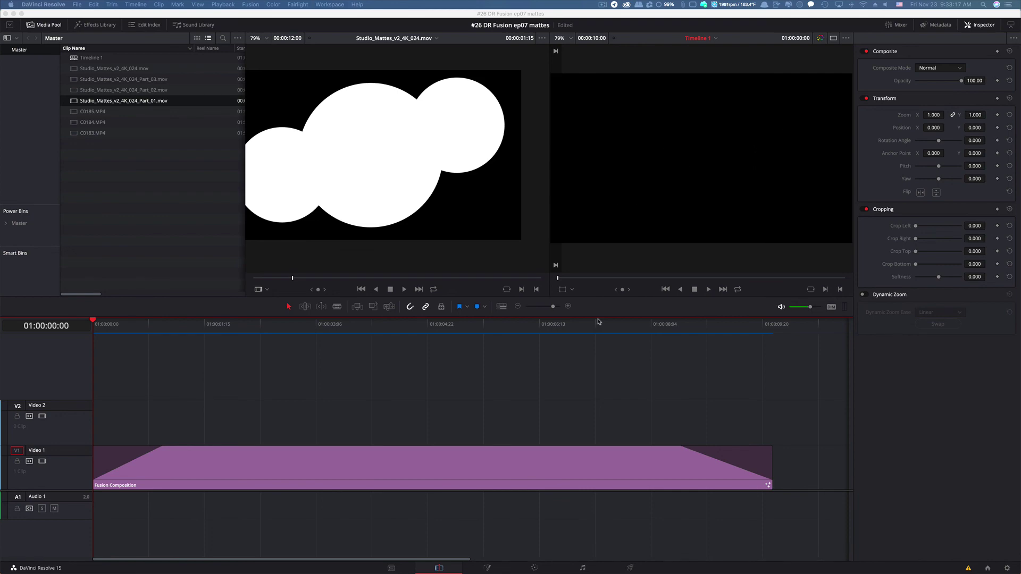
Play the composition from the start in full-screen view and return to the Edit page.
{"action": "key", "text": "super+f"}
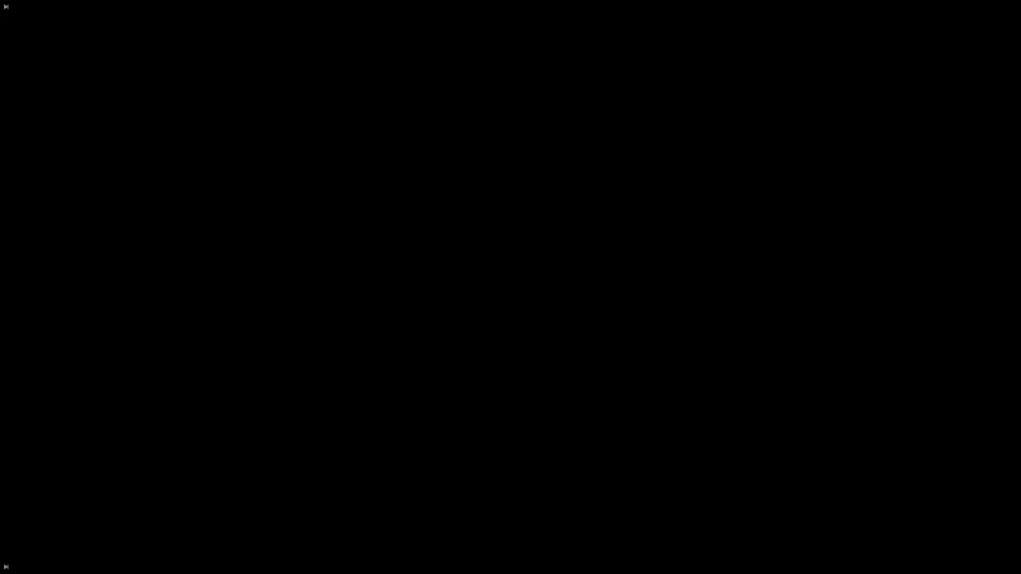
{"action": "key", "text": "space"}
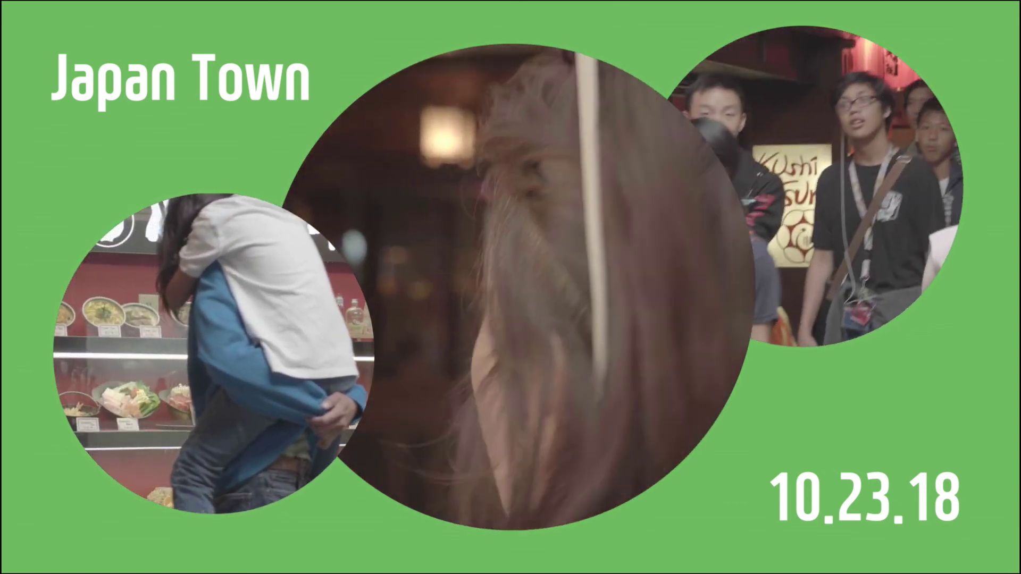
{"action": "key", "text": "Escape"}
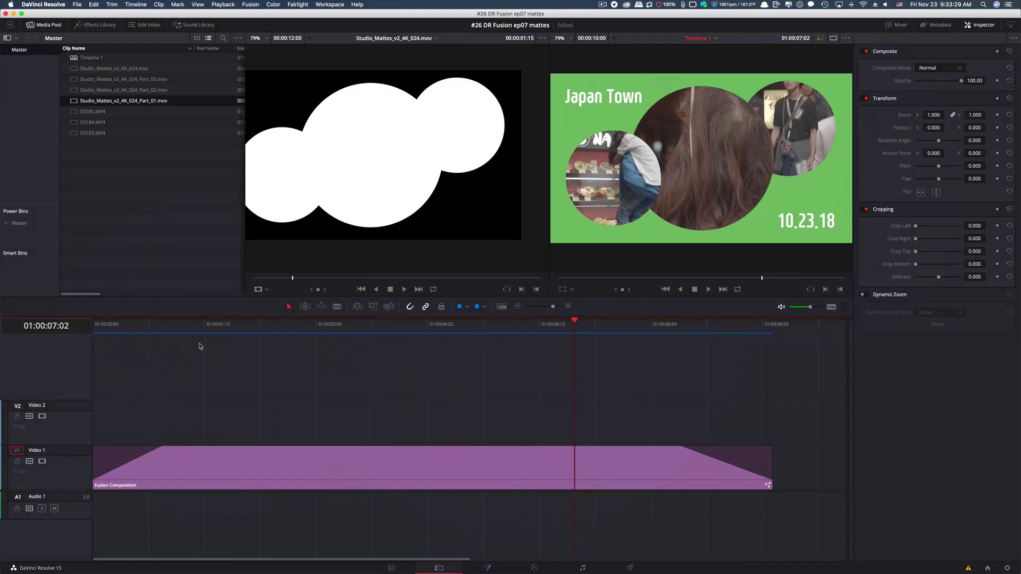